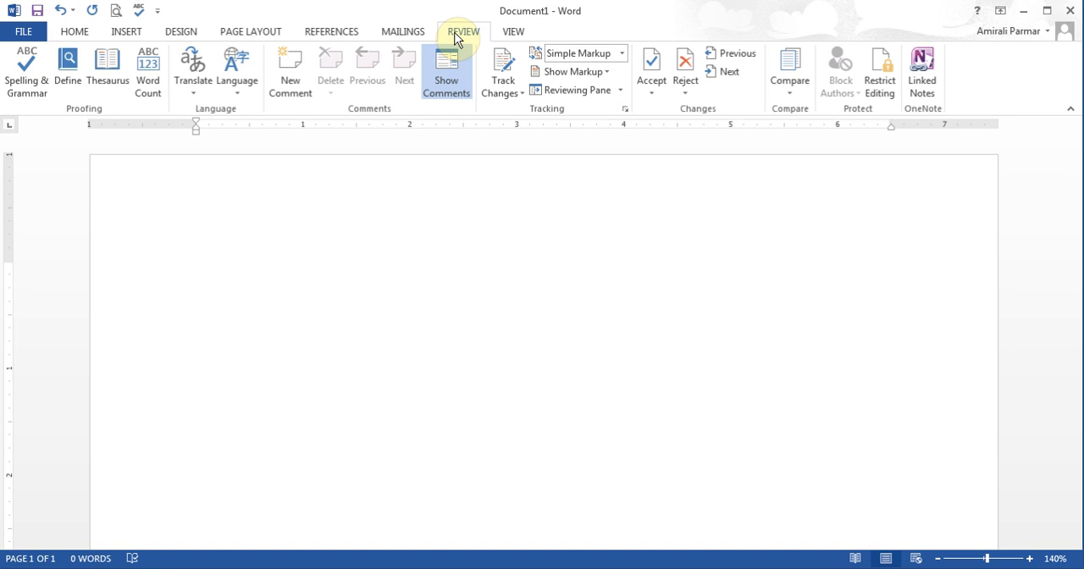
Step: Fill the blank document with random sample text using =rand(10,5)
{"action": "key", "text": "BackSpace"}
{"action": "type", "text": "=rand"}
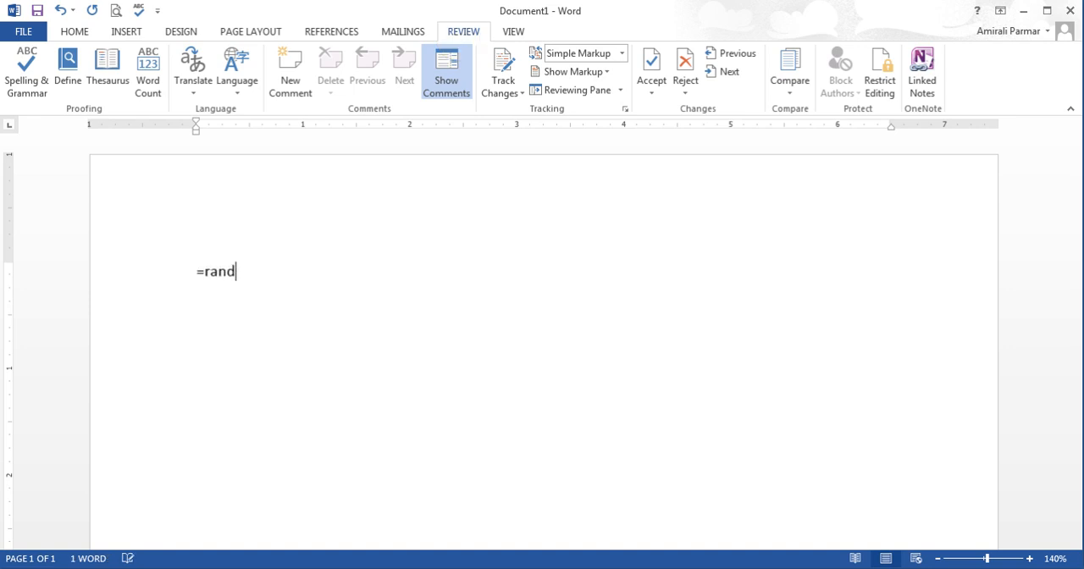
{"action": "type", "text": "(10,5)"}
{"action": "key", "text": "Return"}
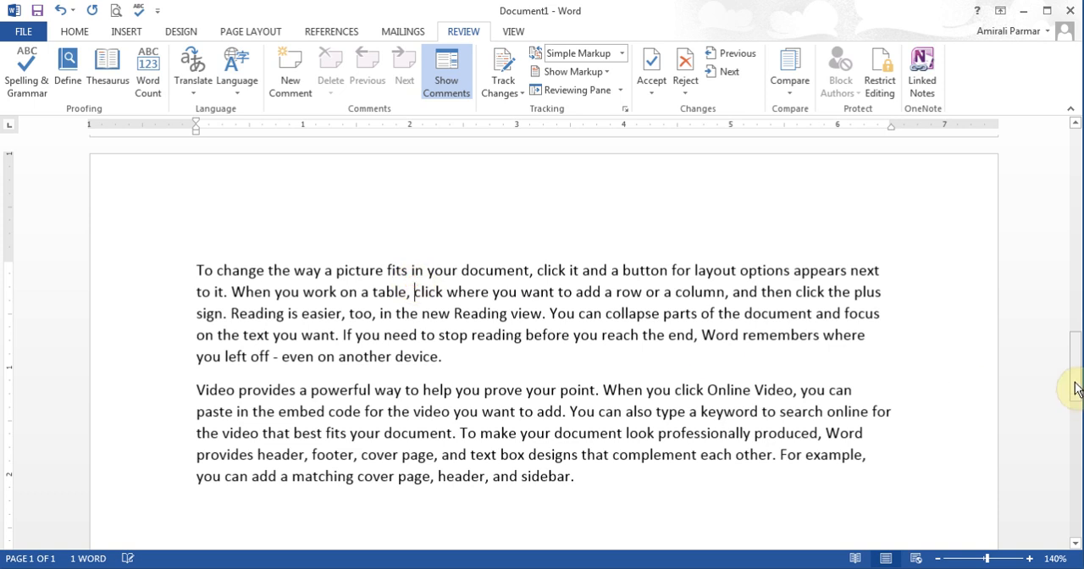
Step: Misspell one word in each of the first three paragraphs: "video" as "vido", "Word" as "Wod" and "layout" as "layut"
{"action": "left_click_drag", "start_coordinate": [1076, 388], "coordinate": [1069, 173]}
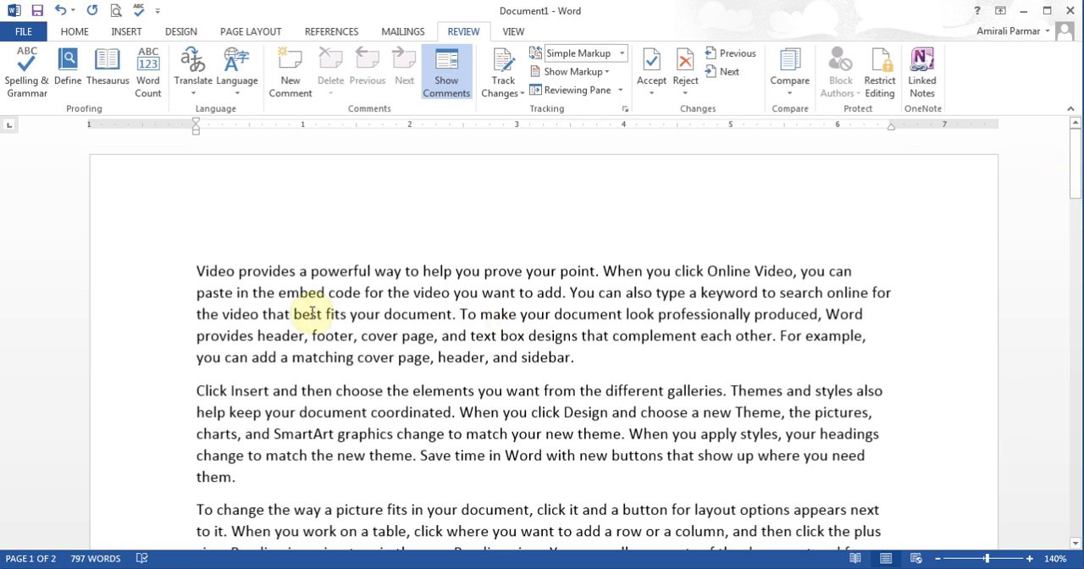
{"action": "left_click", "coordinate": [253, 311]}
{"action": "key", "text": "BackSpace"}
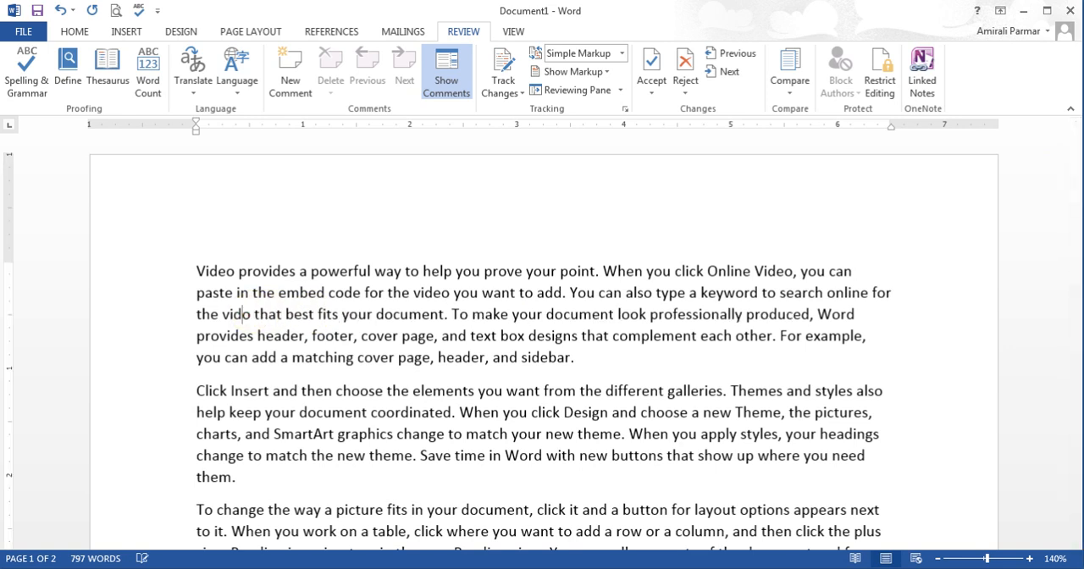
{"action": "left_click", "coordinate": [532, 455]}
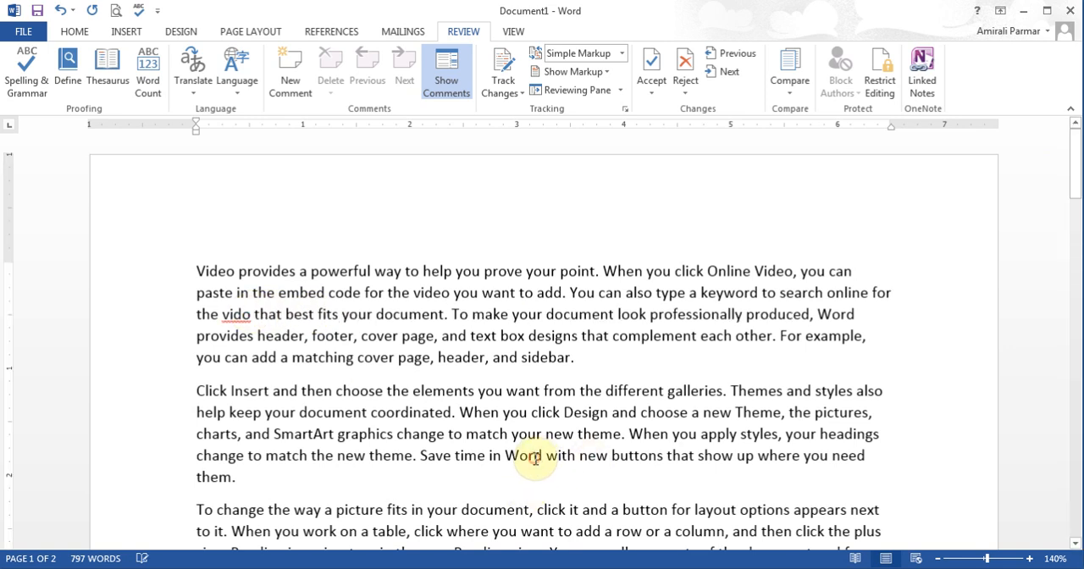
{"action": "key", "text": "BackSpace"}
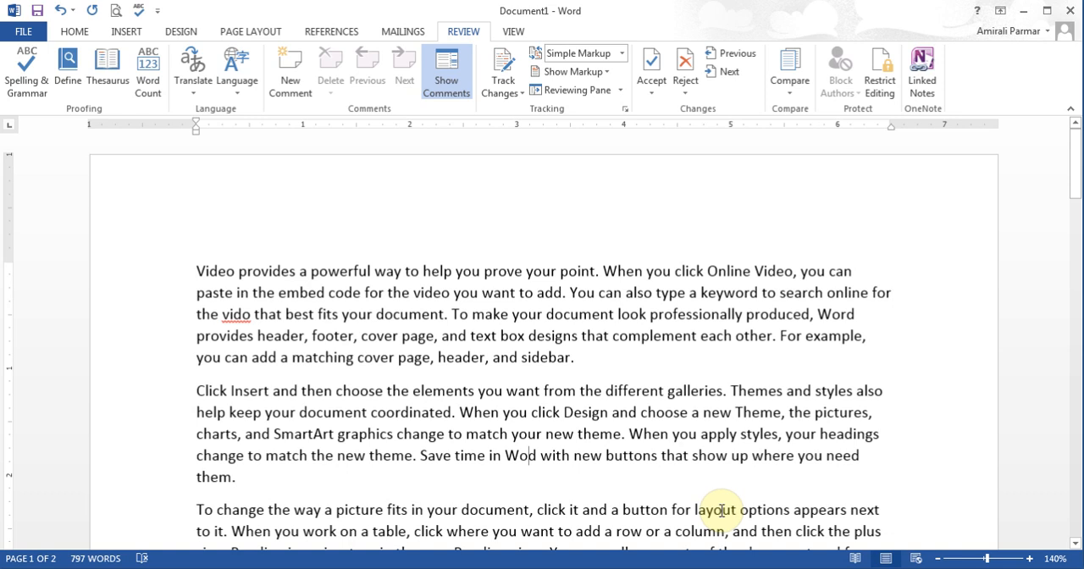
{"action": "left_click", "coordinate": [721, 511]}
{"action": "key", "text": "BackSpace"}
Step: Remove the comma after "charts" in the fifth paragraph and the full stop after "sidebar" ending the fourth paragraph
{"action": "left_click", "coordinate": [1078, 489]}
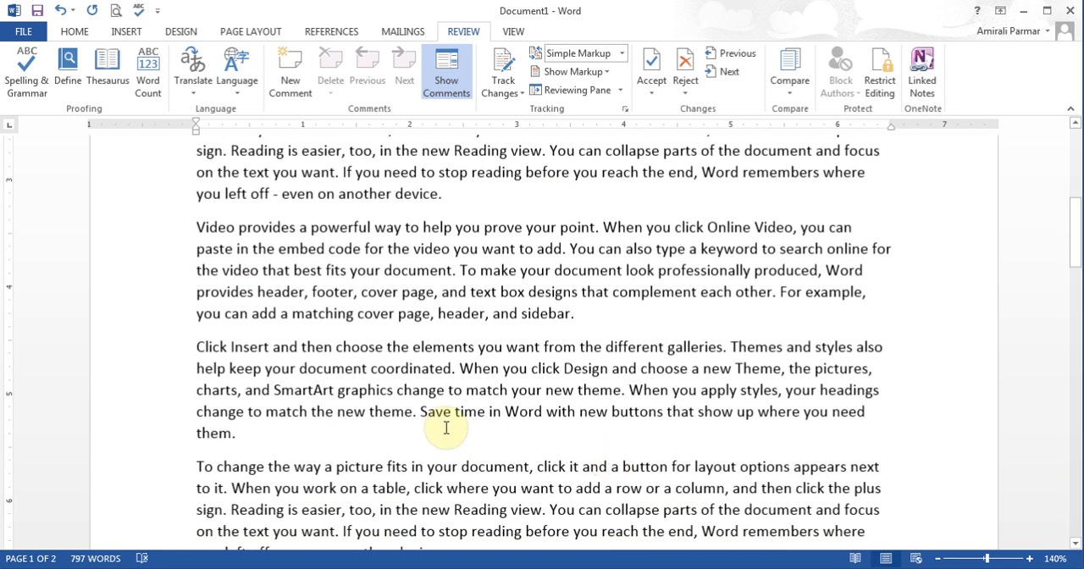
{"action": "left_click", "coordinate": [416, 412]}
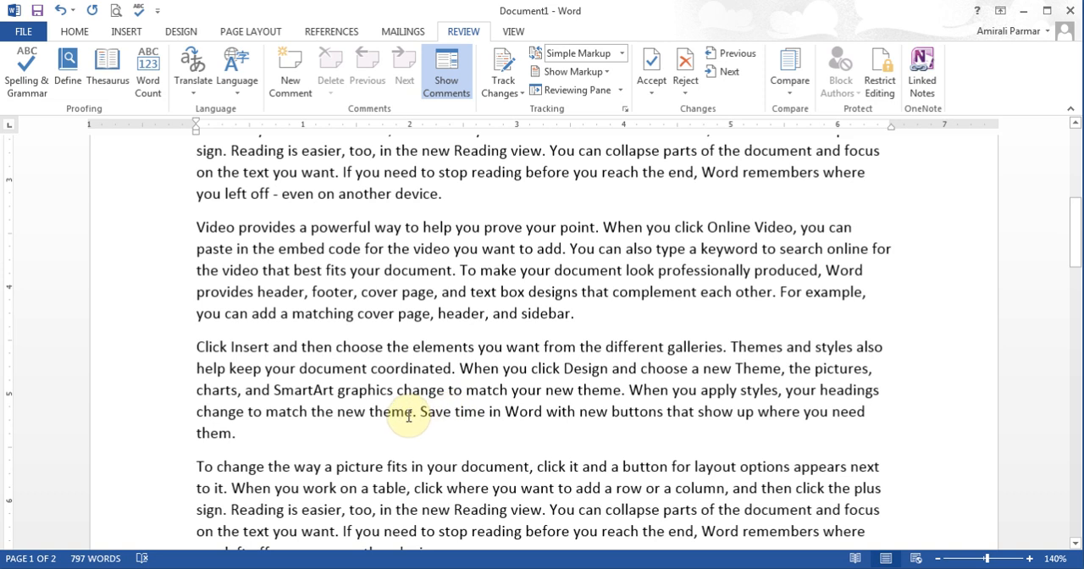
{"action": "left_click", "coordinate": [242, 392]}
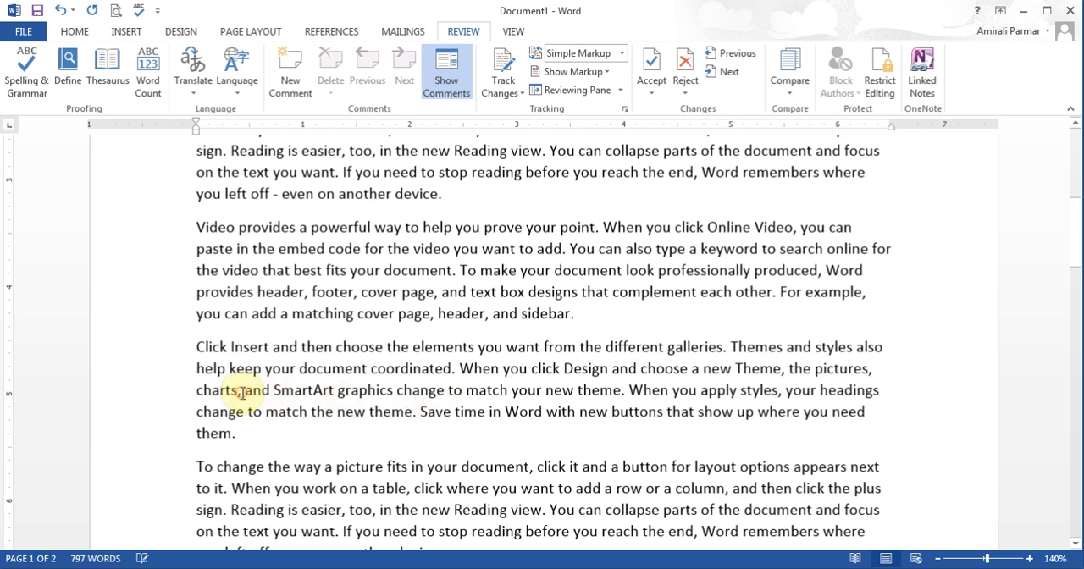
{"action": "key", "text": "BackSpace"}
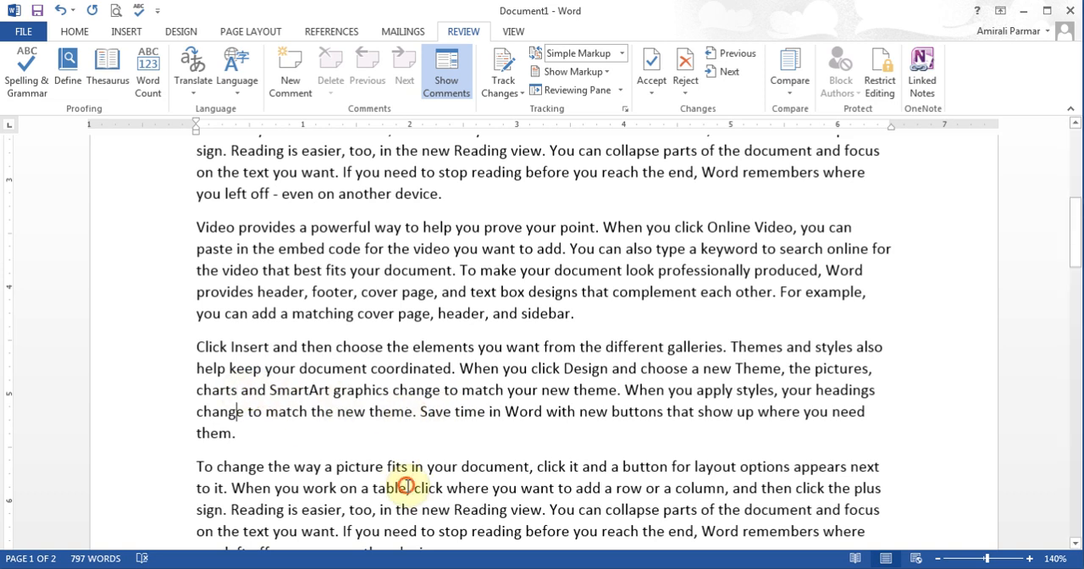
{"action": "left_click", "coordinate": [581, 313]}
{"action": "key", "text": "BackSpace"}
{"action": "key", "text": "Down"}
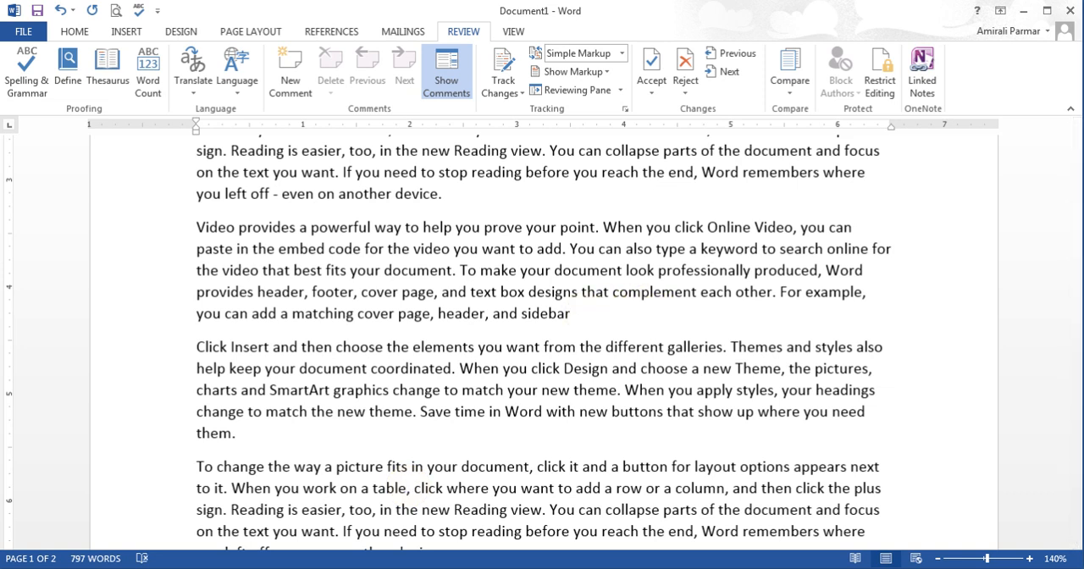
{"action": "left_click", "coordinate": [621, 390]}
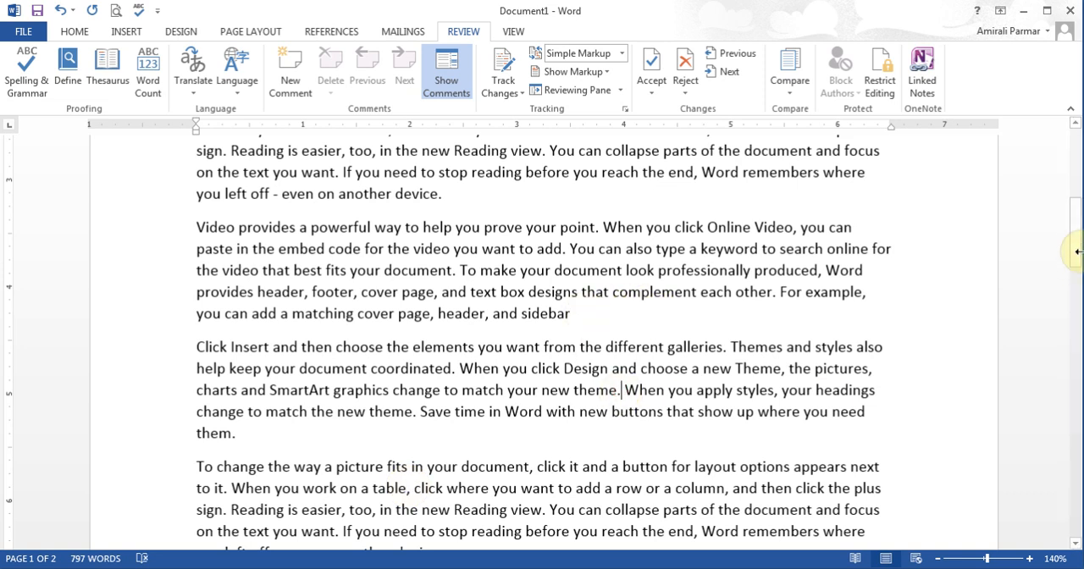
Step: In the seventh paragraph's last sentence, delete the comma after "header" and misspell "page" as "pag"
{"action": "left_click", "coordinate": [1074, 222]}
{"action": "left_click_drag", "start_coordinate": [1073, 222], "coordinate": [1074, 273]}
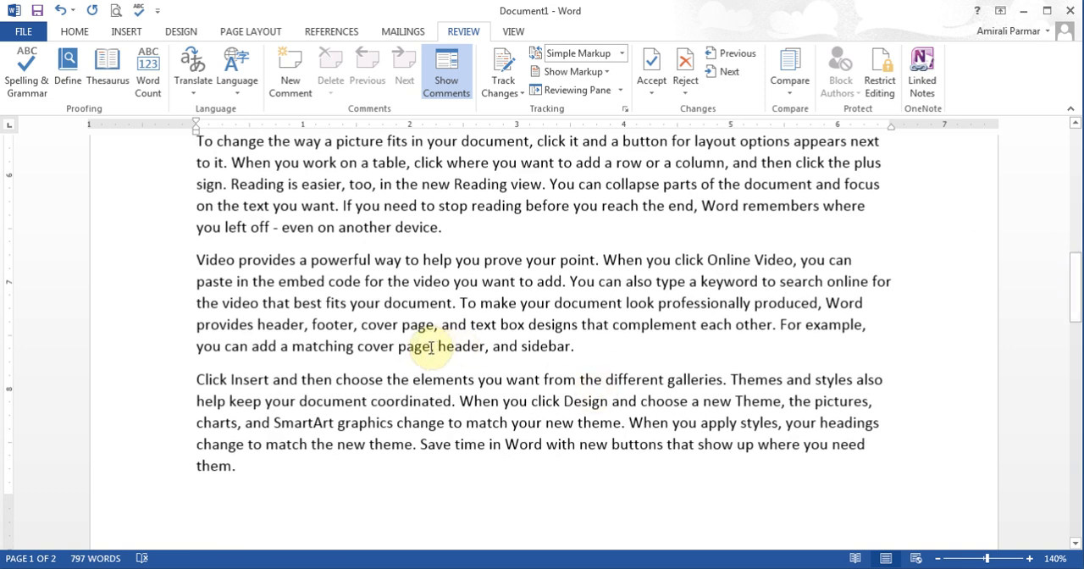
{"action": "left_click_drag", "start_coordinate": [436, 346], "coordinate": [481, 347]}
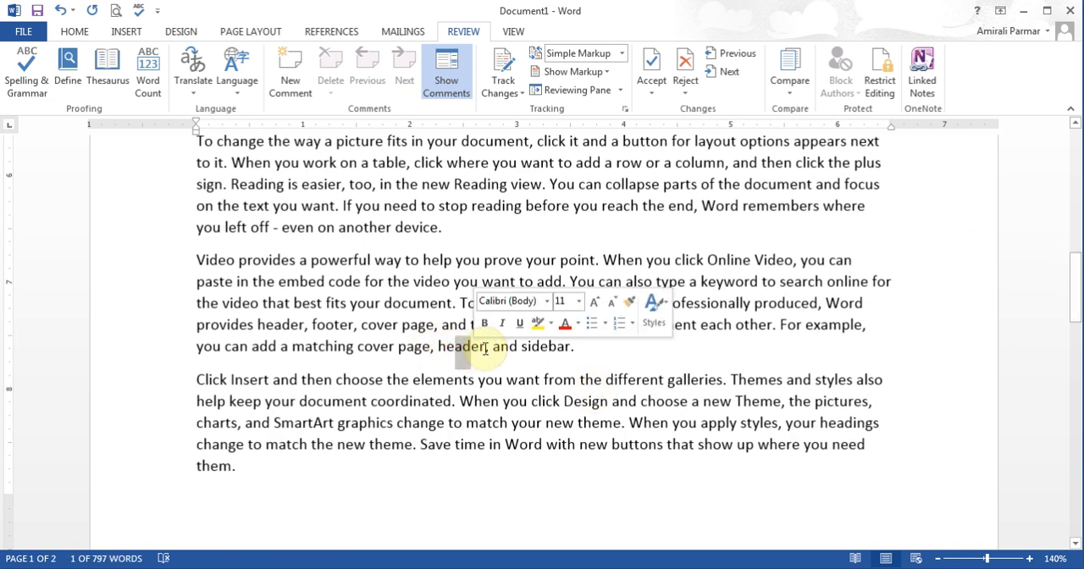
{"action": "left_click", "coordinate": [487, 348]}
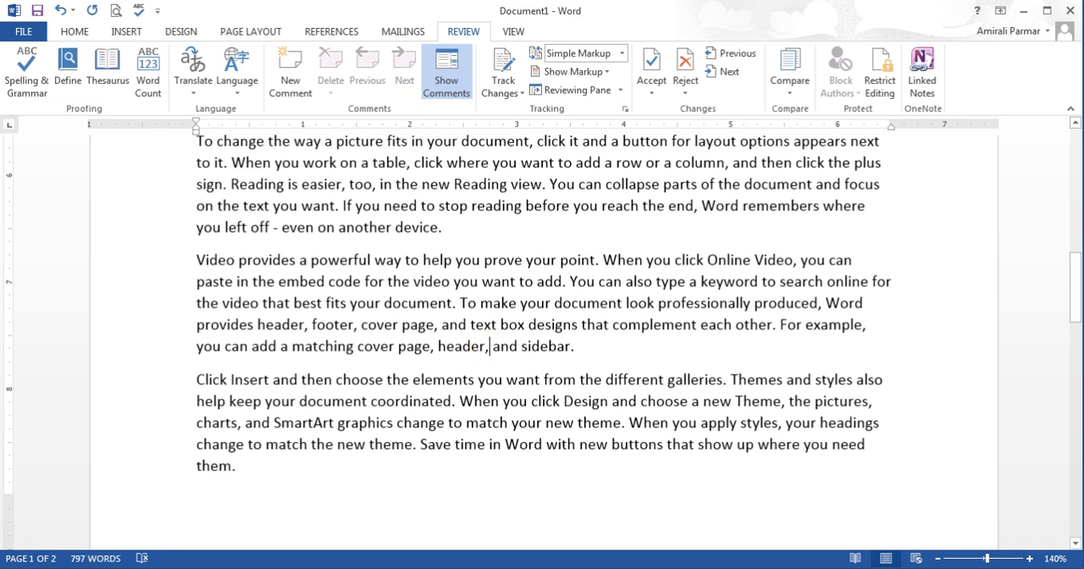
{"action": "left_click", "coordinate": [428, 347]}
{"action": "key", "text": "BackSpace"}
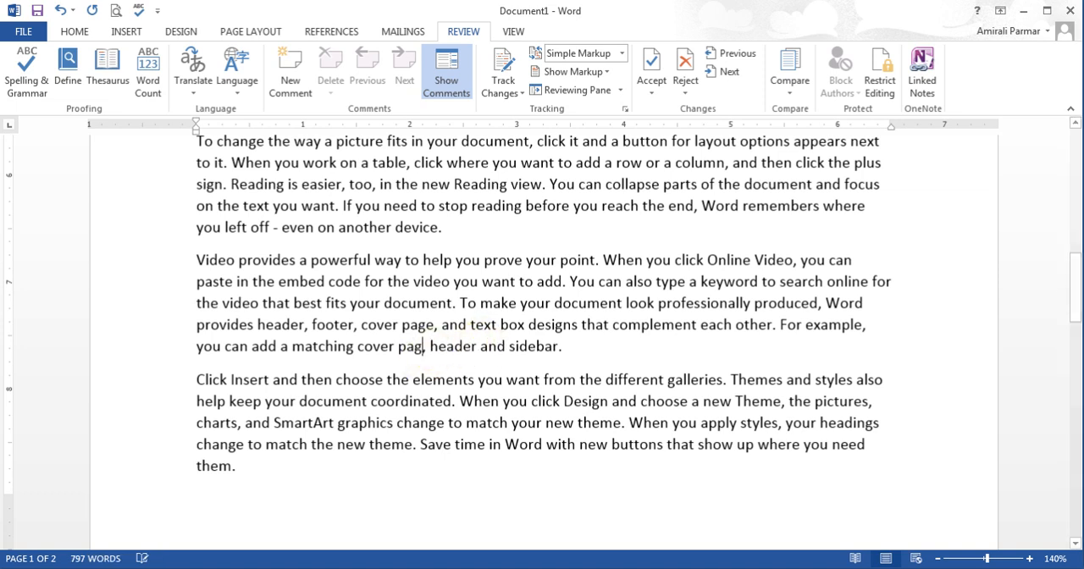
{"action": "left_click", "coordinate": [512, 304]}
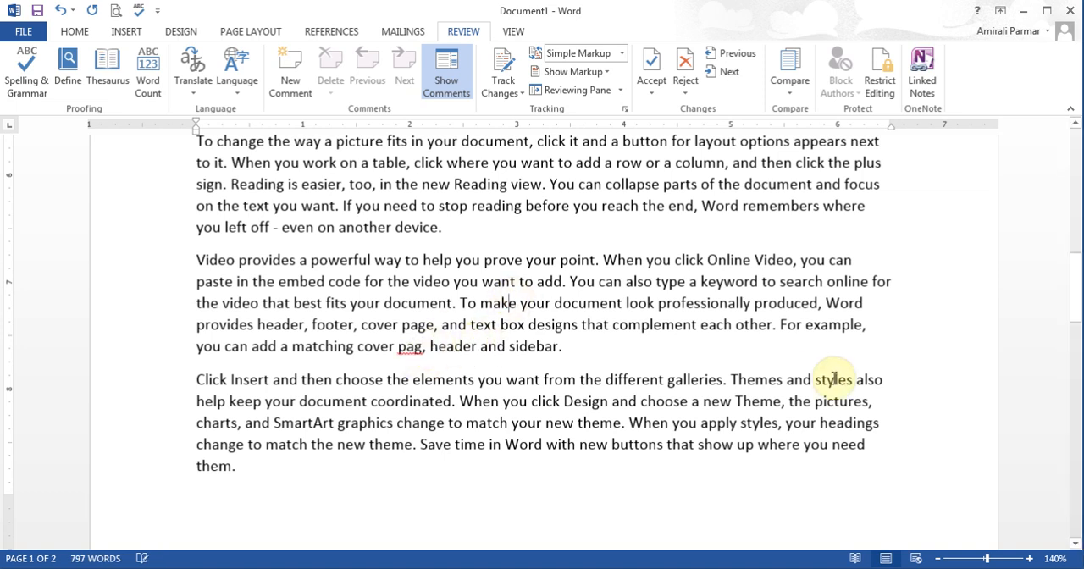
Step: Place the cursor at the start of the document and choose English (Canada) as the proofing language
{"action": "left_click_drag", "start_coordinate": [1076, 314], "coordinate": [1078, 157]}
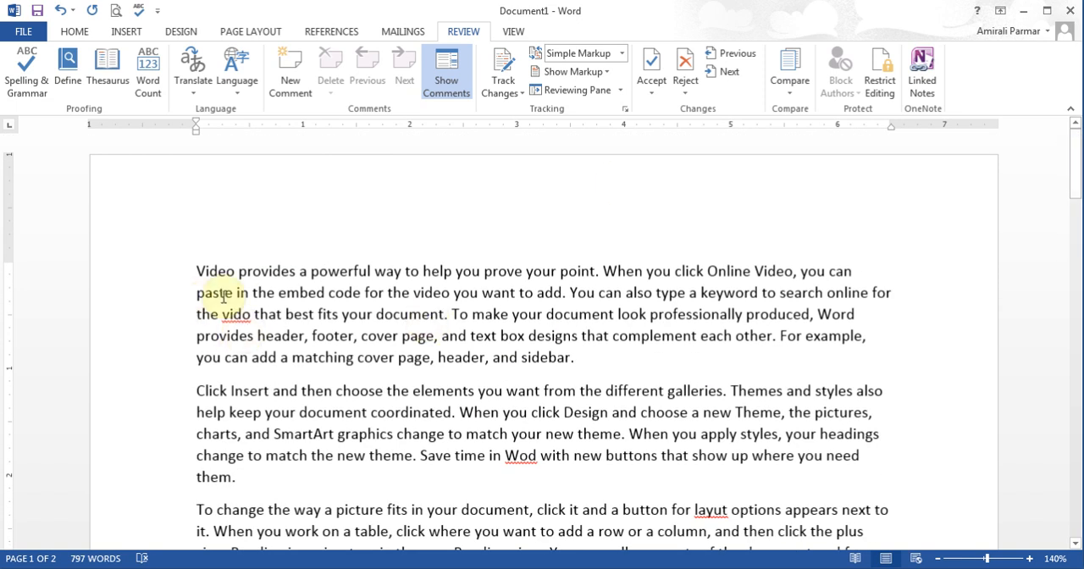
{"action": "left_click", "coordinate": [198, 270]}
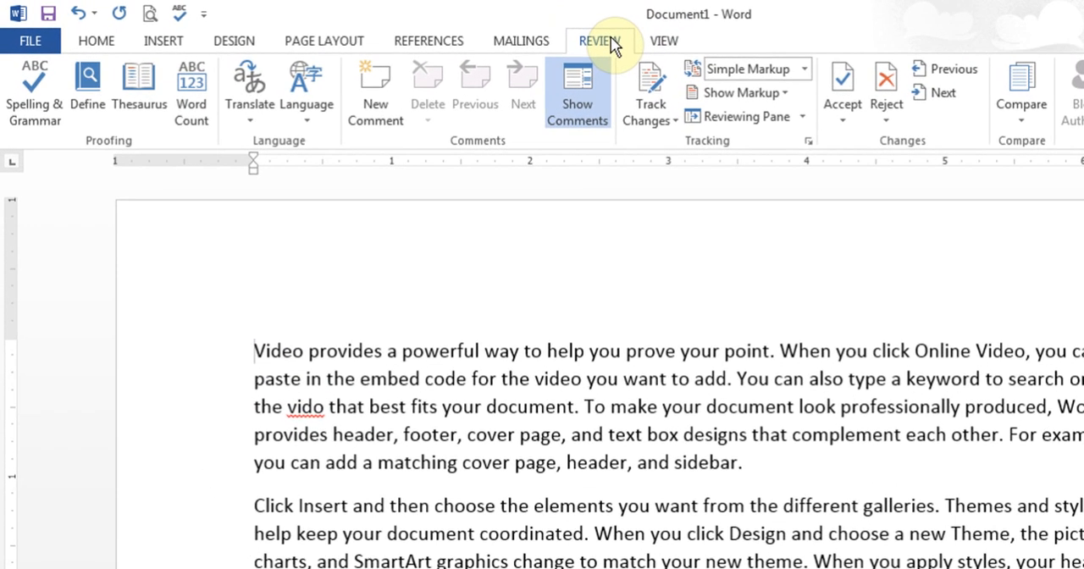
{"action": "left_click", "coordinate": [326, 121]}
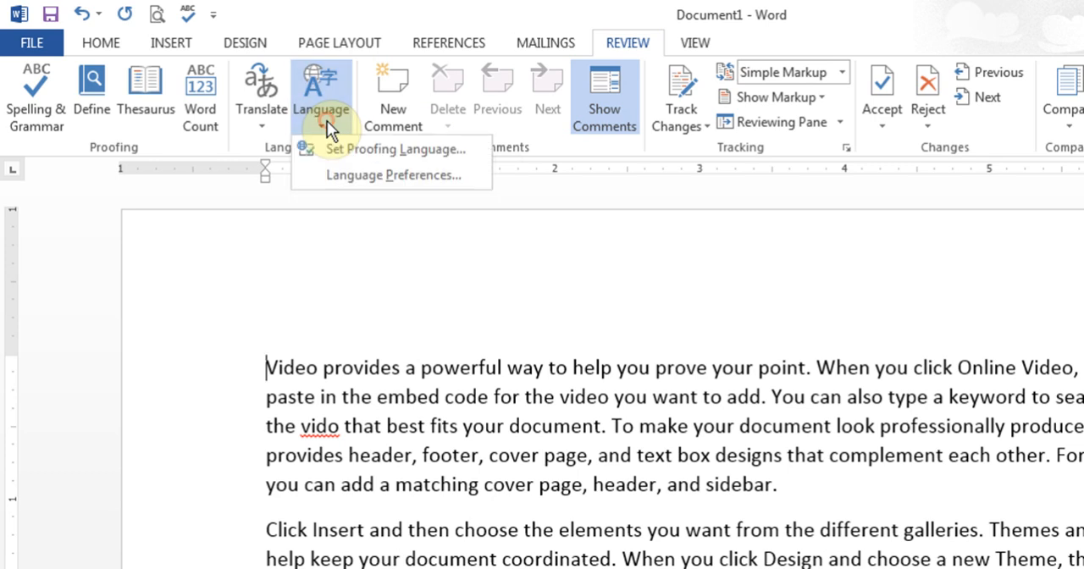
{"action": "left_click", "coordinate": [386, 154]}
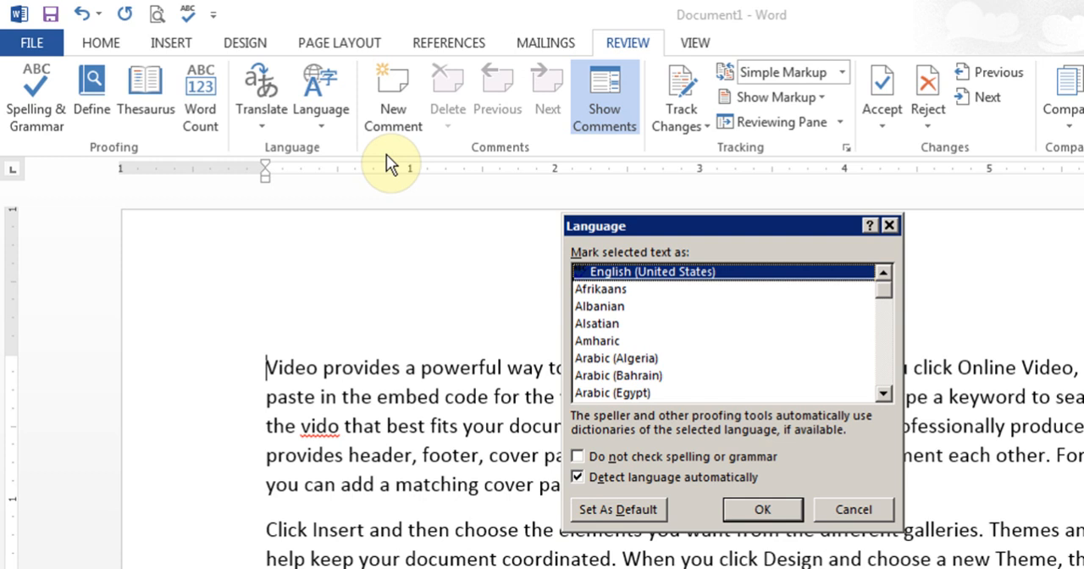
{"action": "left_click", "coordinate": [613, 333]}
{"action": "key", "text": "e"}
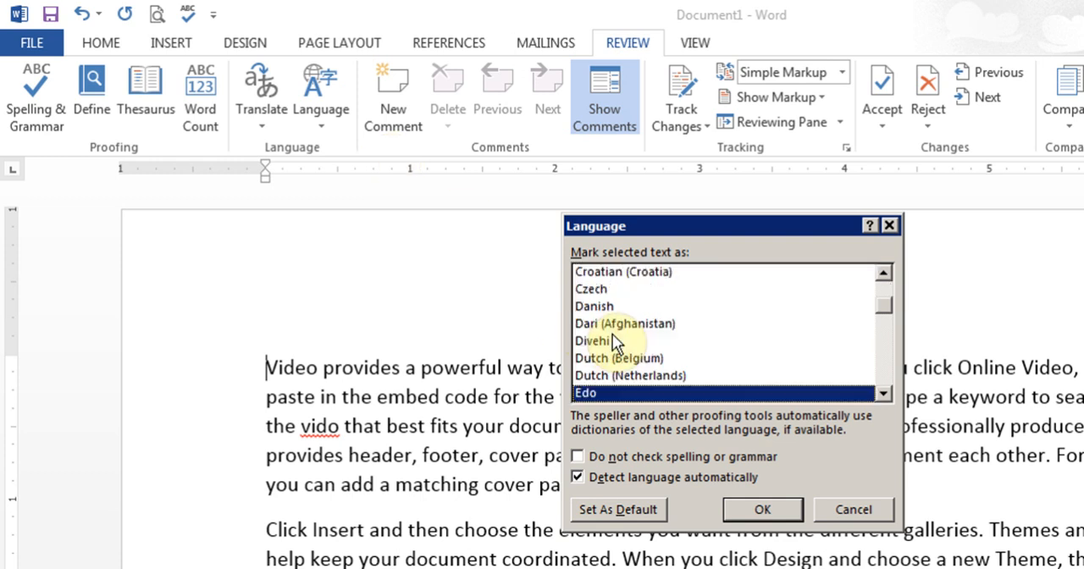
{"action": "left_click", "coordinate": [888, 395]}
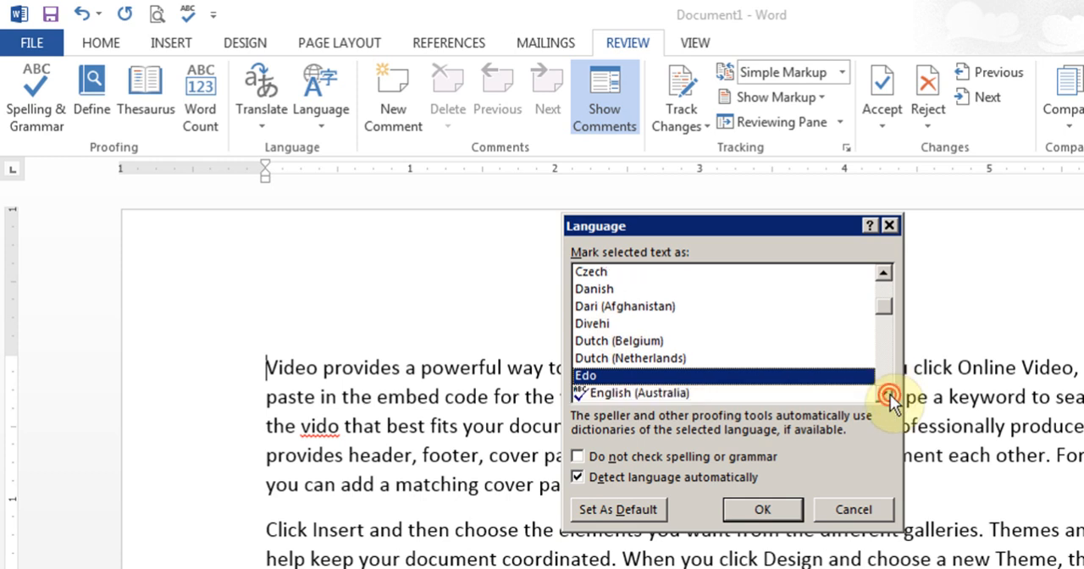
{"action": "left_click", "coordinate": [889, 395]}
{"action": "left_click", "coordinate": [888, 395]}
{"action": "left_click", "coordinate": [888, 395]}
{"action": "left_click", "coordinate": [888, 395]}
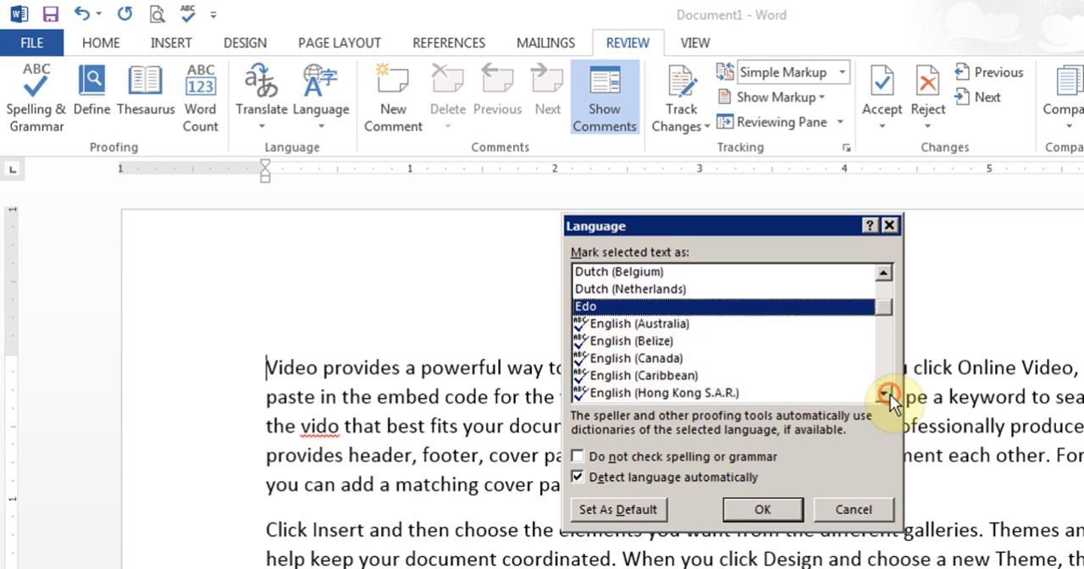
{"action": "left_click", "coordinate": [634, 360]}
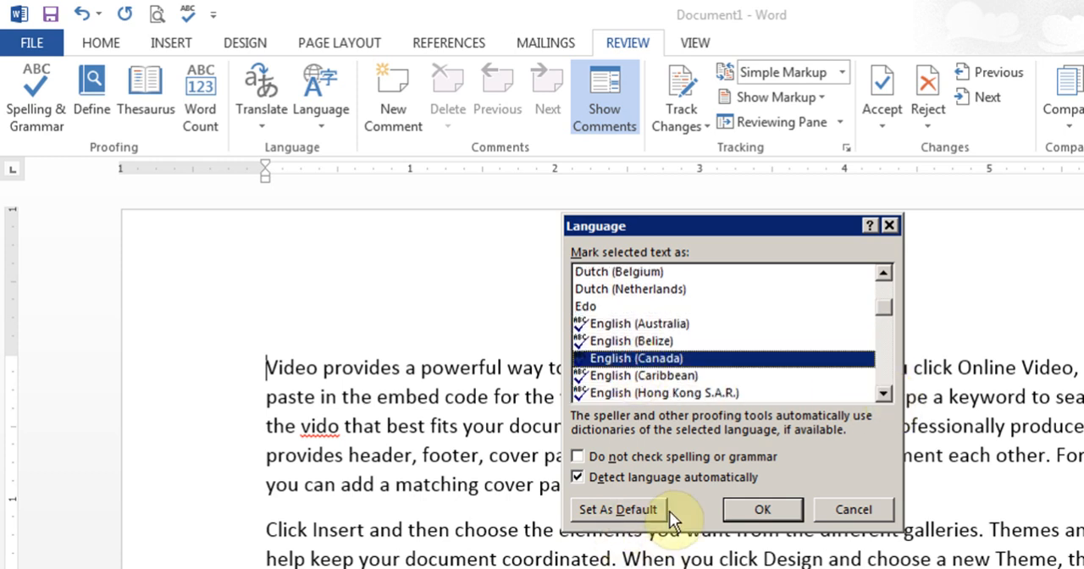
Step: Make English (Canada) the default language for new documents and apply the language setting
{"action": "left_click", "coordinate": [636, 514]}
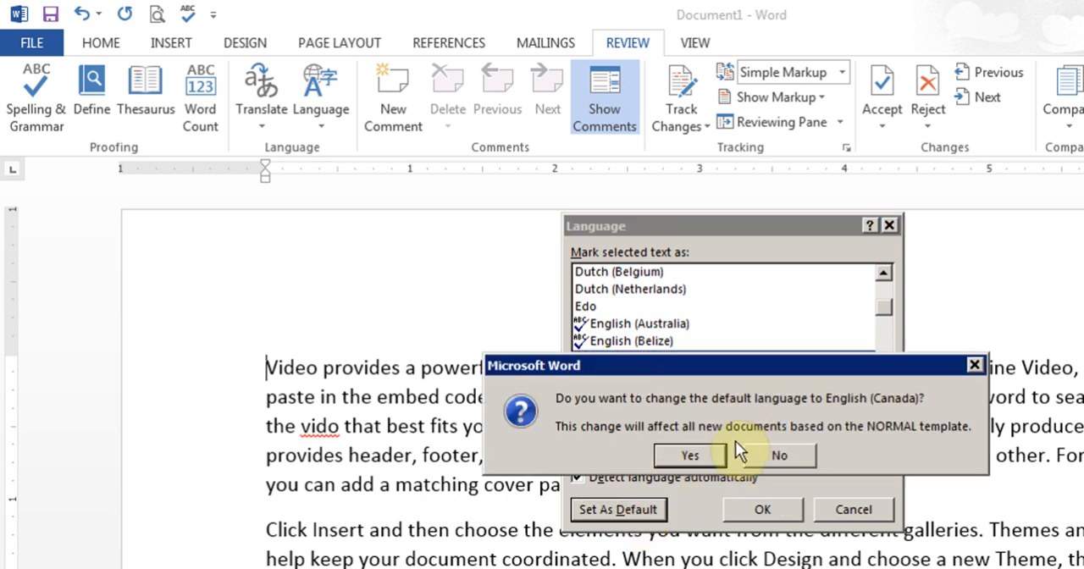
{"action": "left_click", "coordinate": [706, 456]}
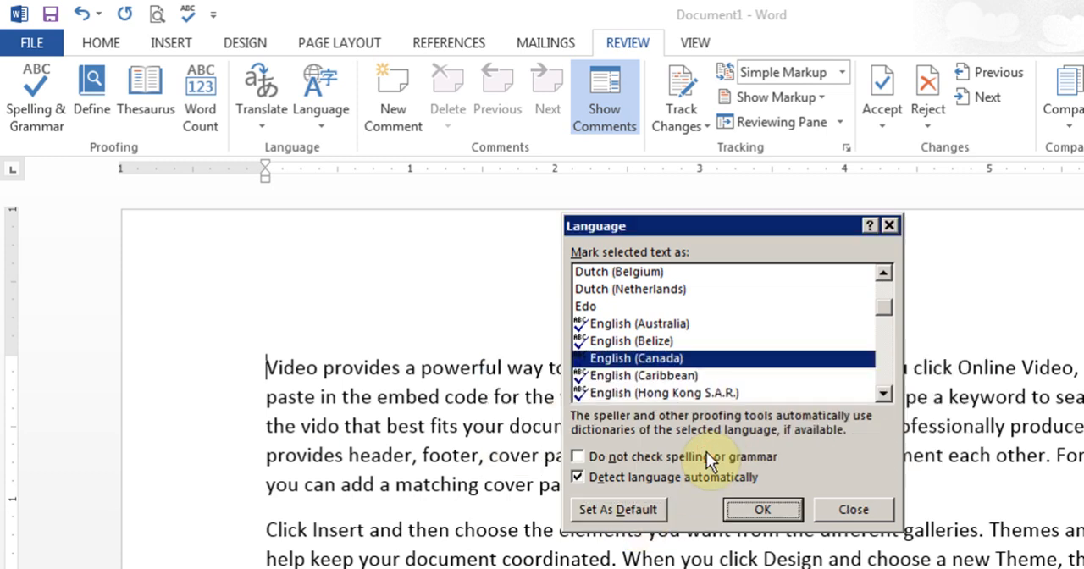
{"action": "left_click", "coordinate": [755, 508]}
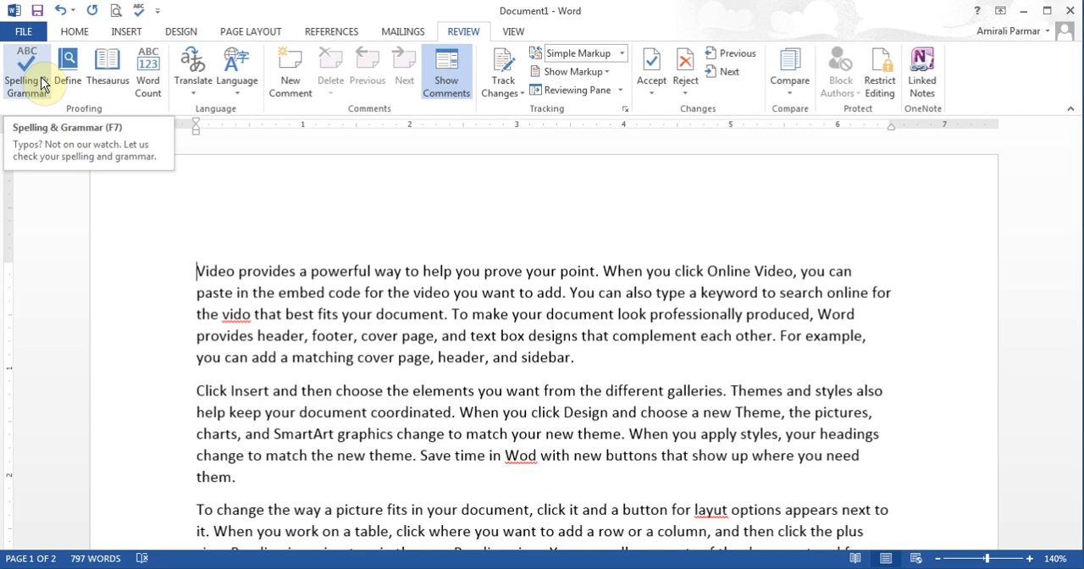
Step: Run the spelling and grammar check, correcting "vido" to "video", "Wod" to "Word", "layut" to "layout" and "pag" to "page"
{"action": "left_click", "coordinate": [54, 101]}
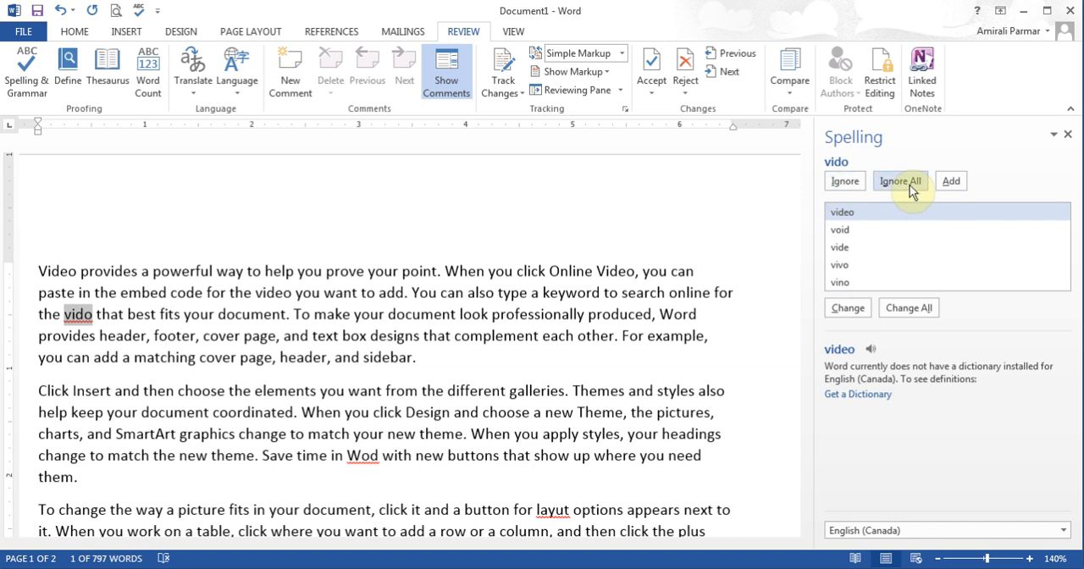
{"action": "left_click", "coordinate": [845, 310]}
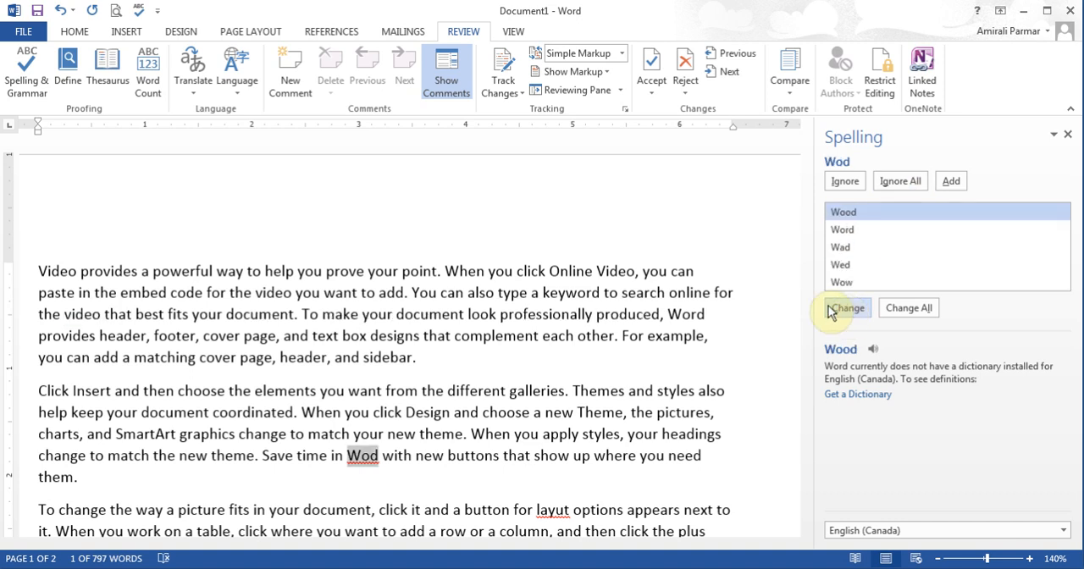
{"action": "left_click", "coordinate": [857, 236]}
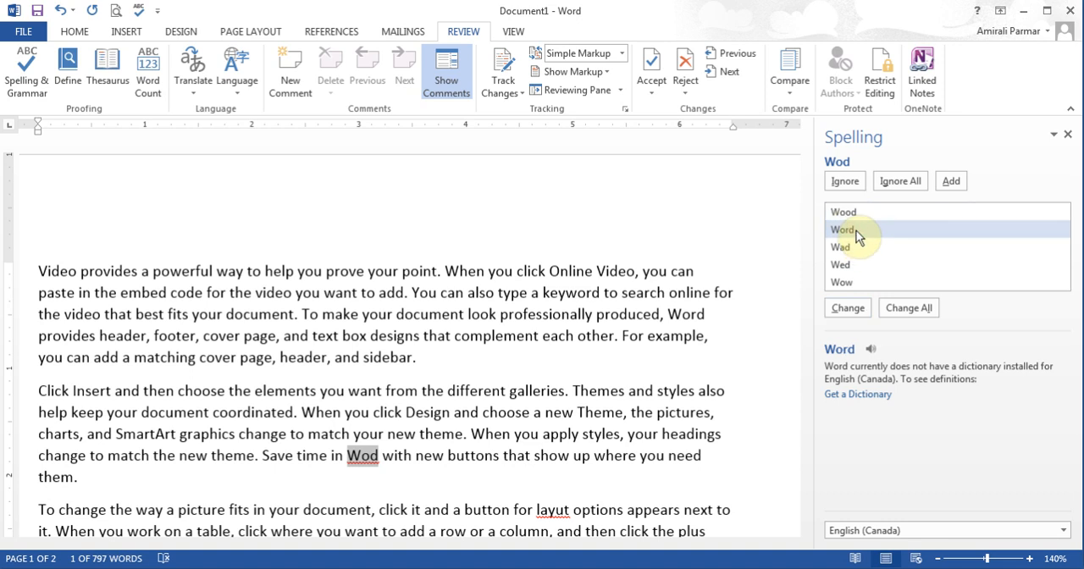
{"action": "left_click", "coordinate": [851, 311]}
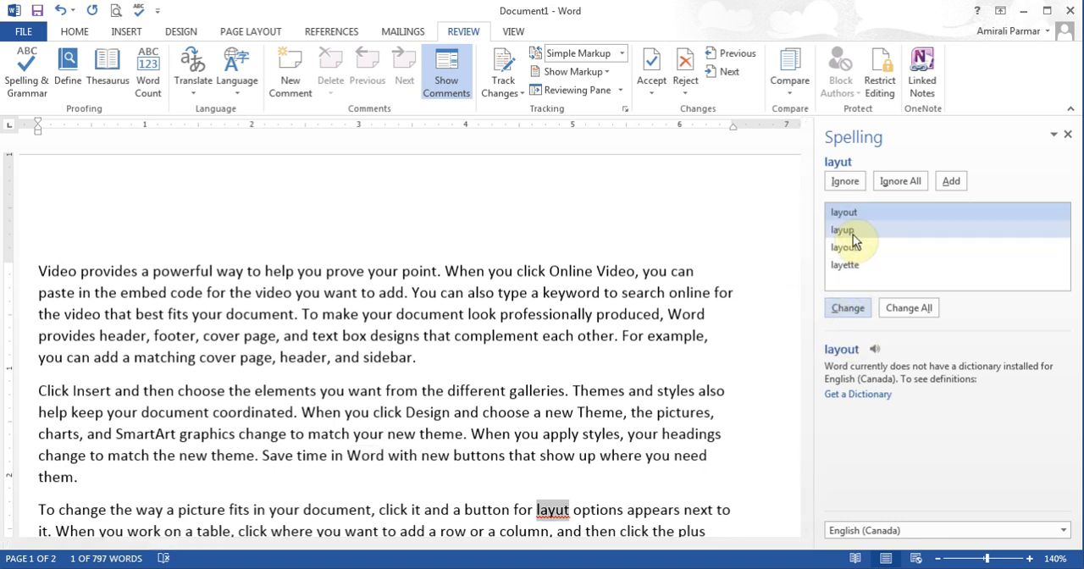
{"action": "left_click", "coordinate": [849, 309]}
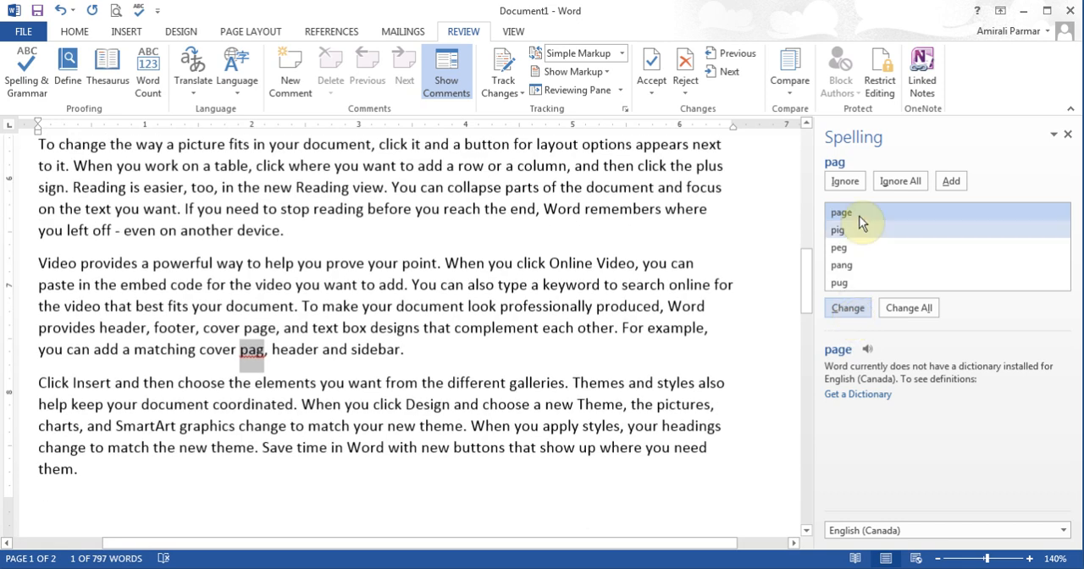
{"action": "left_click", "coordinate": [842, 308]}
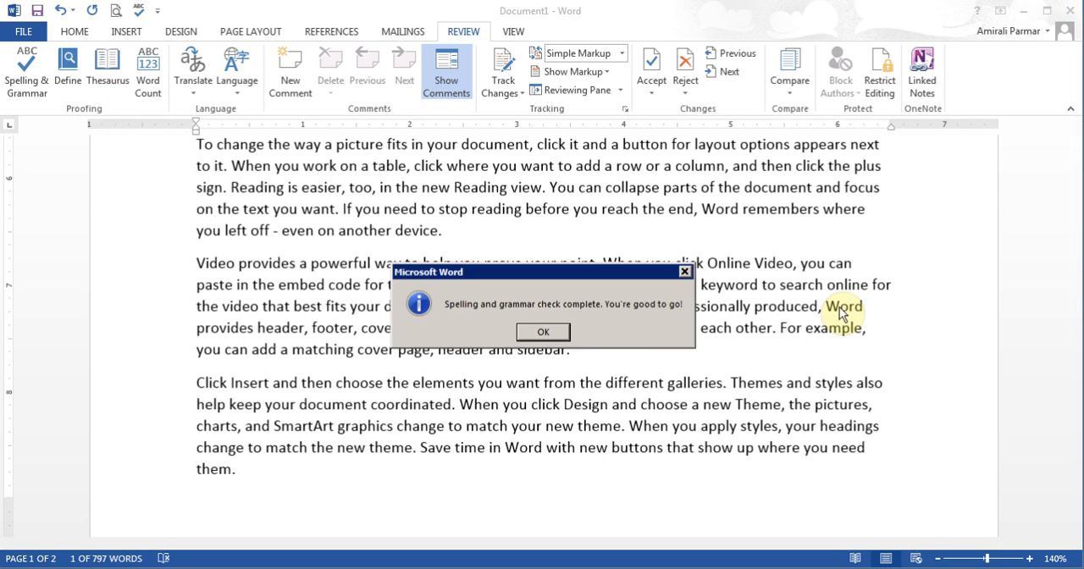
{"action": "left_click", "coordinate": [532, 334]}
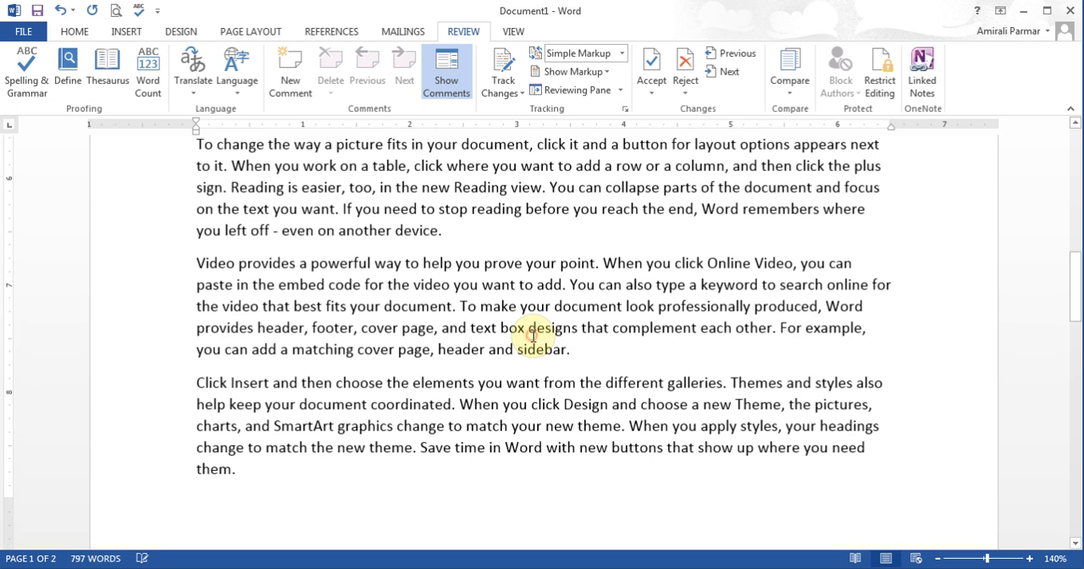
Step: In the seventh paragraph, misspell "Online" before "Video" as "Oline" and add that spelling to the dictionary
{"action": "left_click", "coordinate": [717, 263]}
{"action": "key", "text": "Delete"}
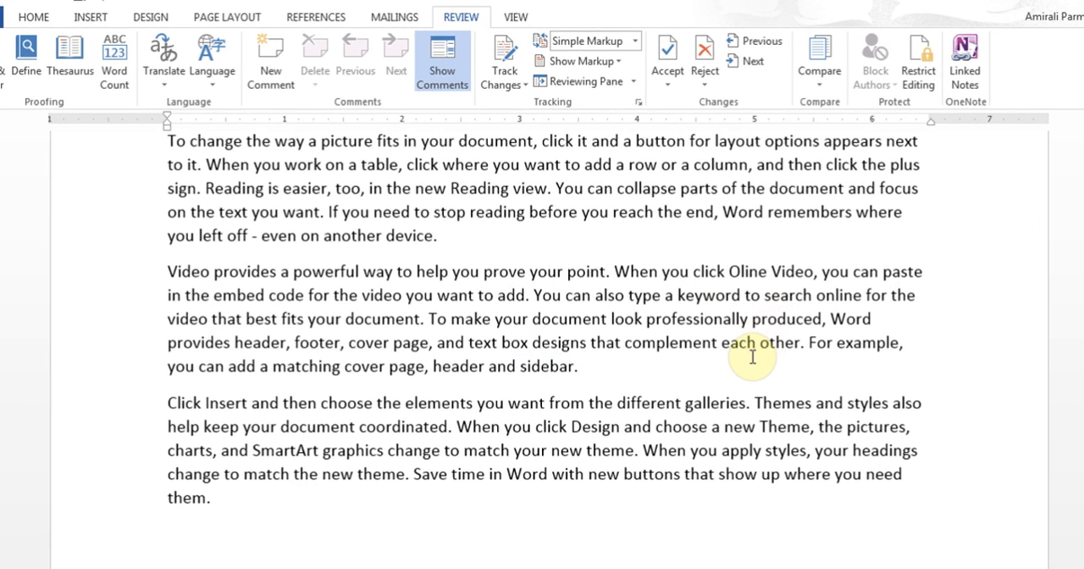
{"action": "left_click", "coordinate": [732, 342]}
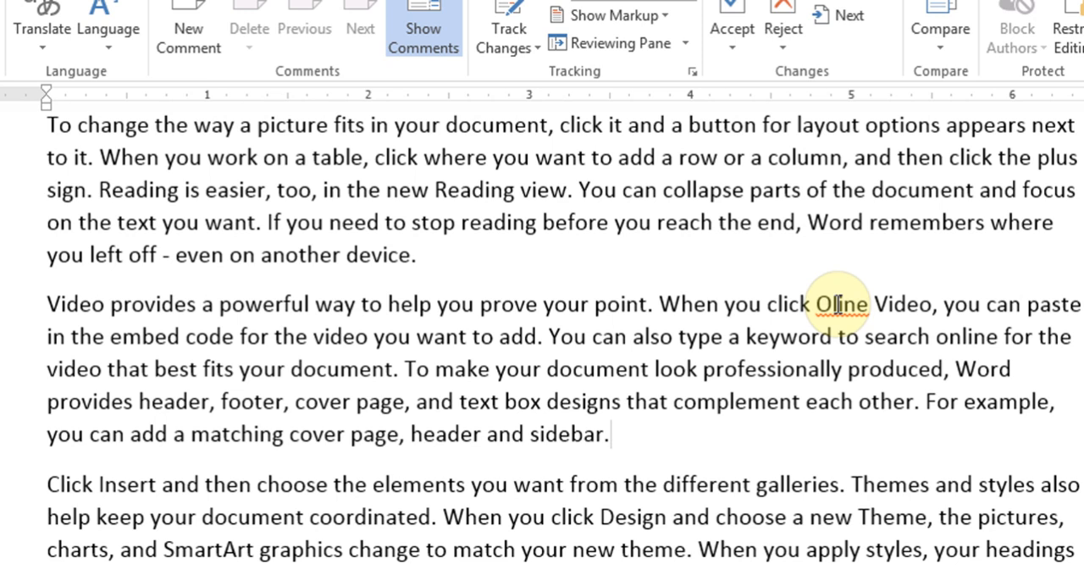
{"action": "right_click", "coordinate": [837, 304]}
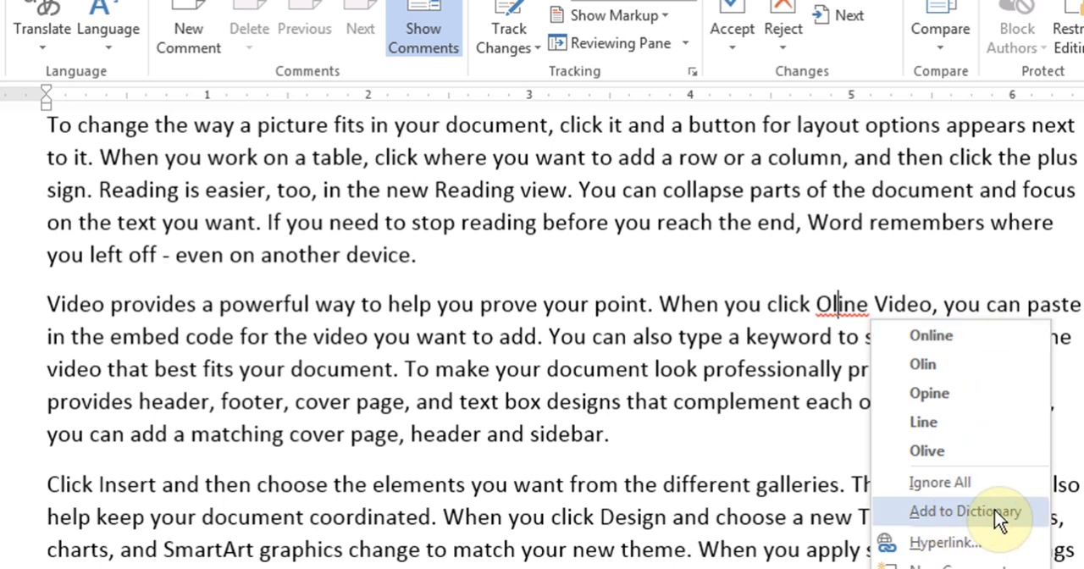
{"action": "left_click", "coordinate": [966, 511]}
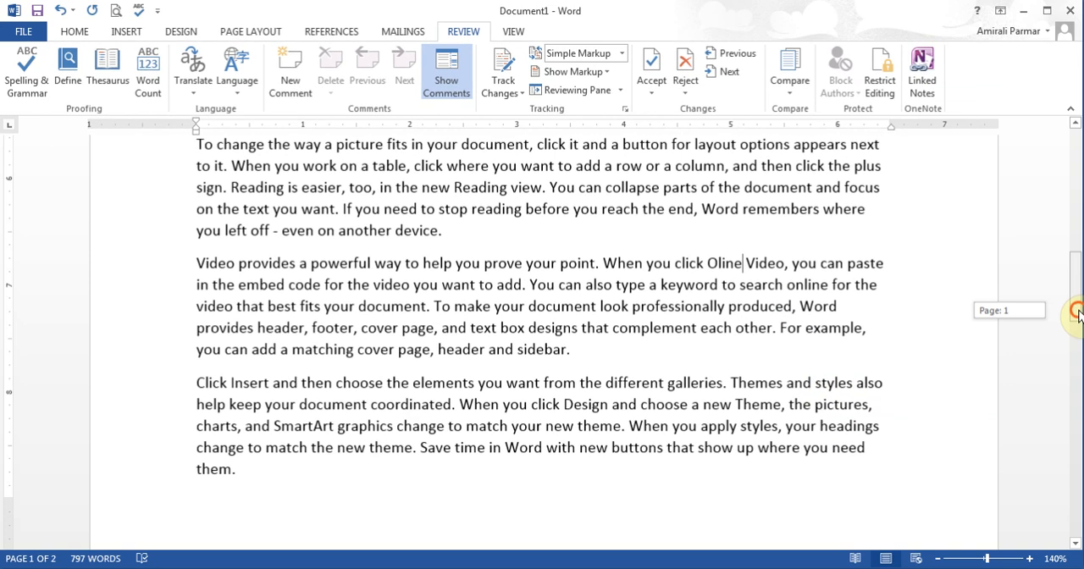
Step: Insert a line with the person's full name at the start of the document, followed by an empty line
{"action": "left_click_drag", "start_coordinate": [1077, 312], "coordinate": [1072, 174]}
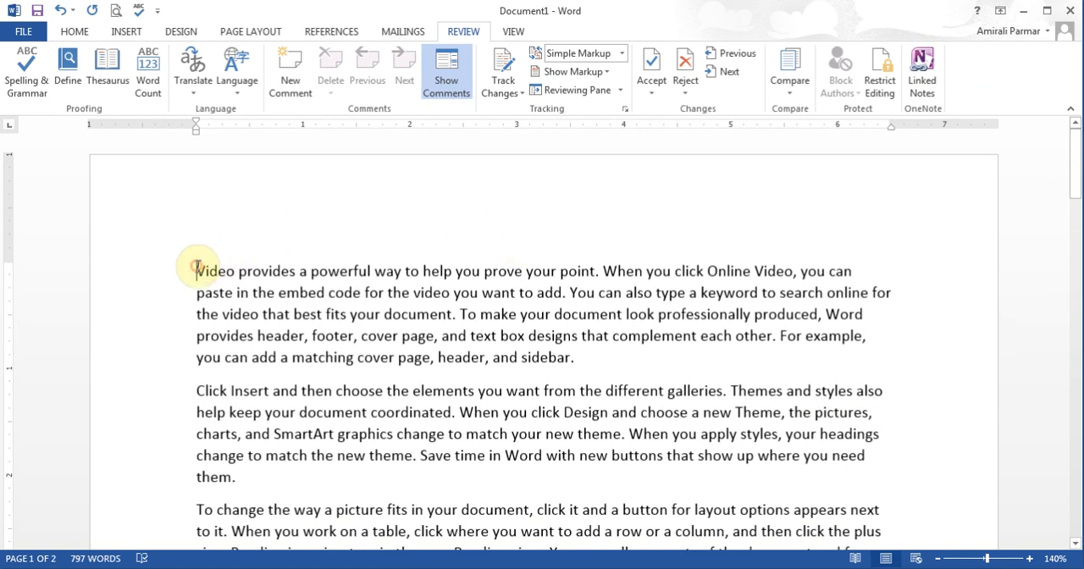
{"action": "key", "text": "Return"}
{"action": "key", "text": "Up"}
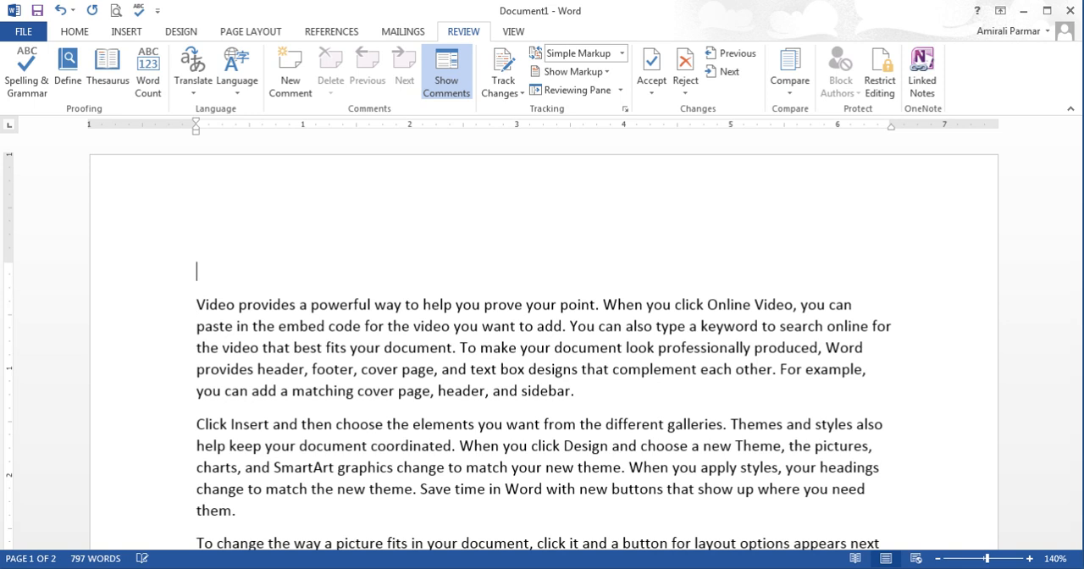
{"action": "key", "text": "Return"}
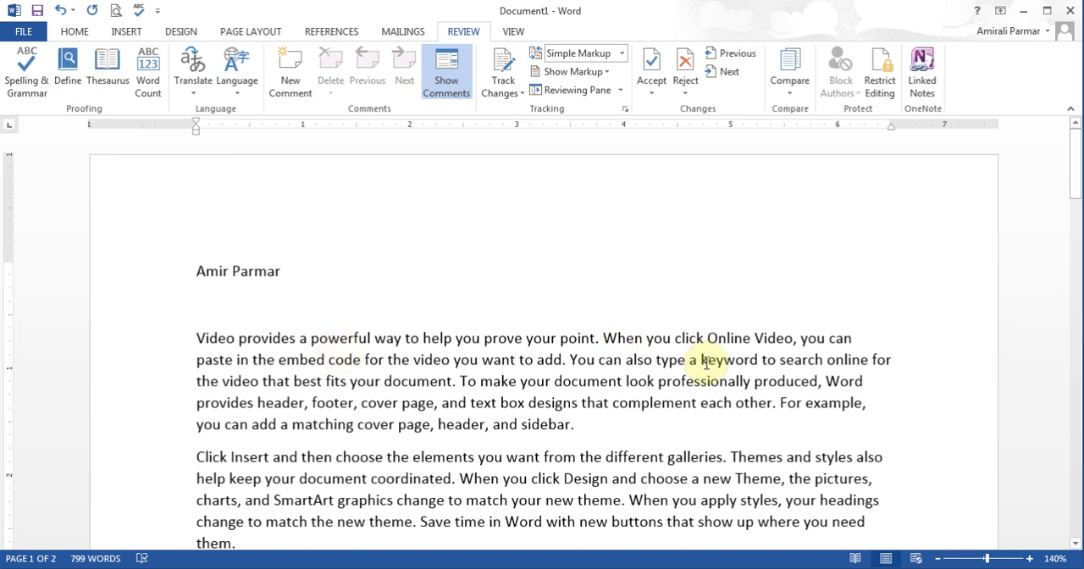
Step: Look up the definition of "point" in the first body paragraph, downloading the free Bing Dictionary (English)
{"action": "left_click_drag", "start_coordinate": [560, 340], "coordinate": [596, 340]}
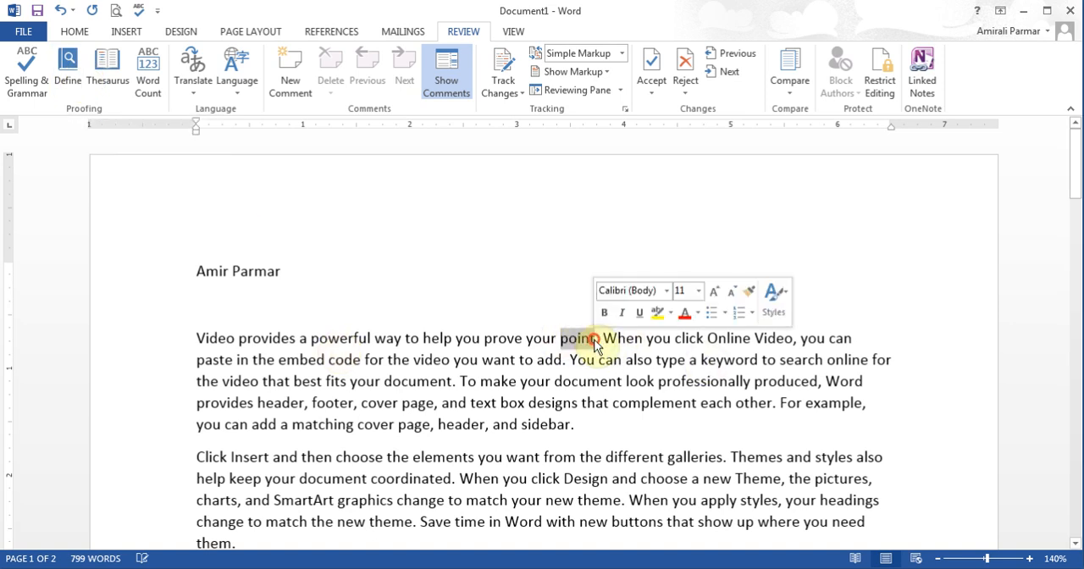
{"action": "left_click", "coordinate": [67, 74]}
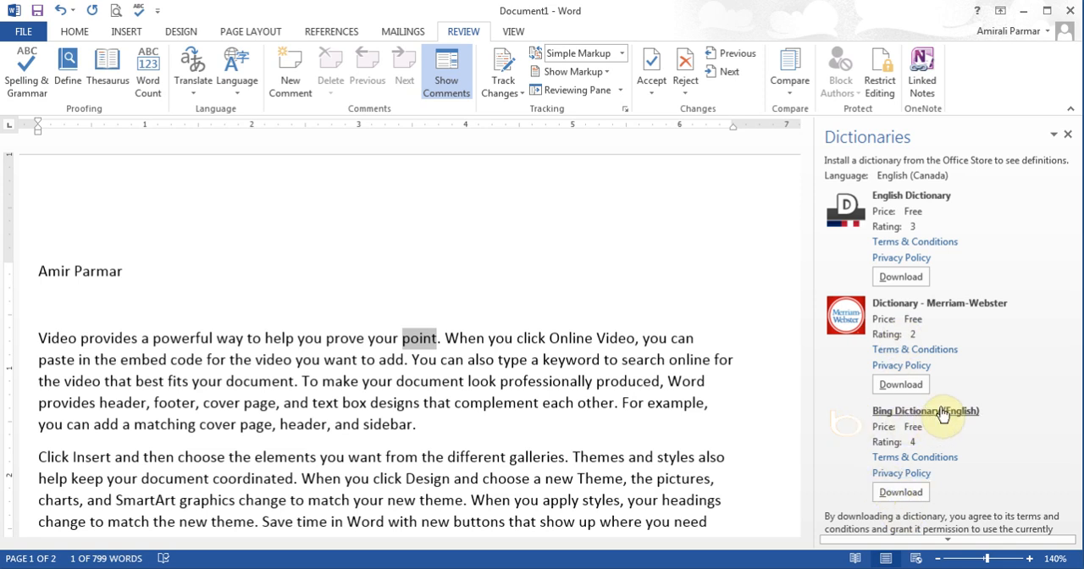
{"action": "left_click", "coordinate": [902, 495]}
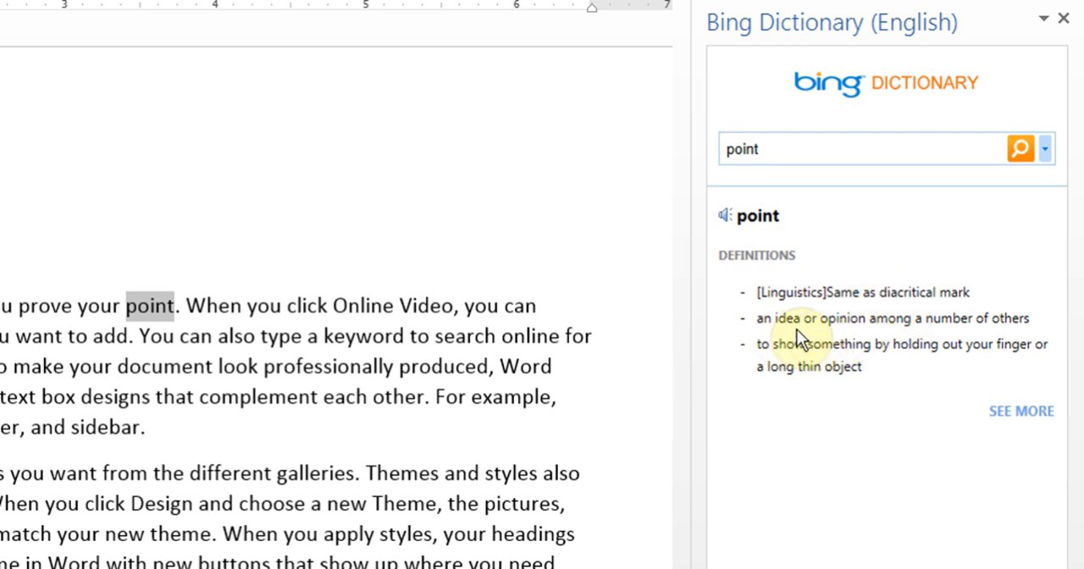
Step: Listen to the pronunciation of "point" in Bing Dictionary twice and close the dictionary
{"action": "left_click", "coordinate": [724, 220]}
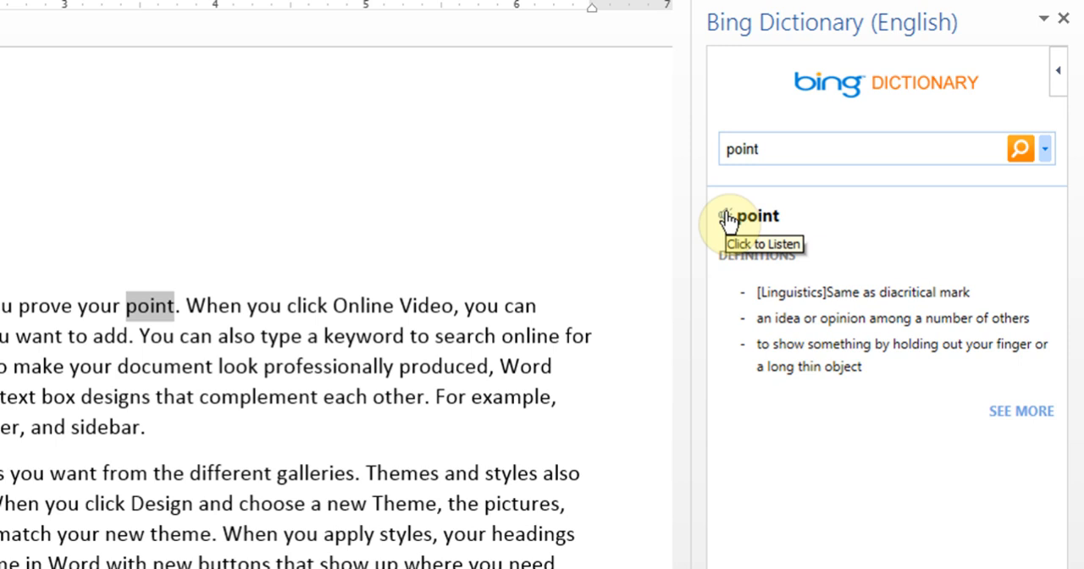
{"action": "left_click", "coordinate": [726, 217]}
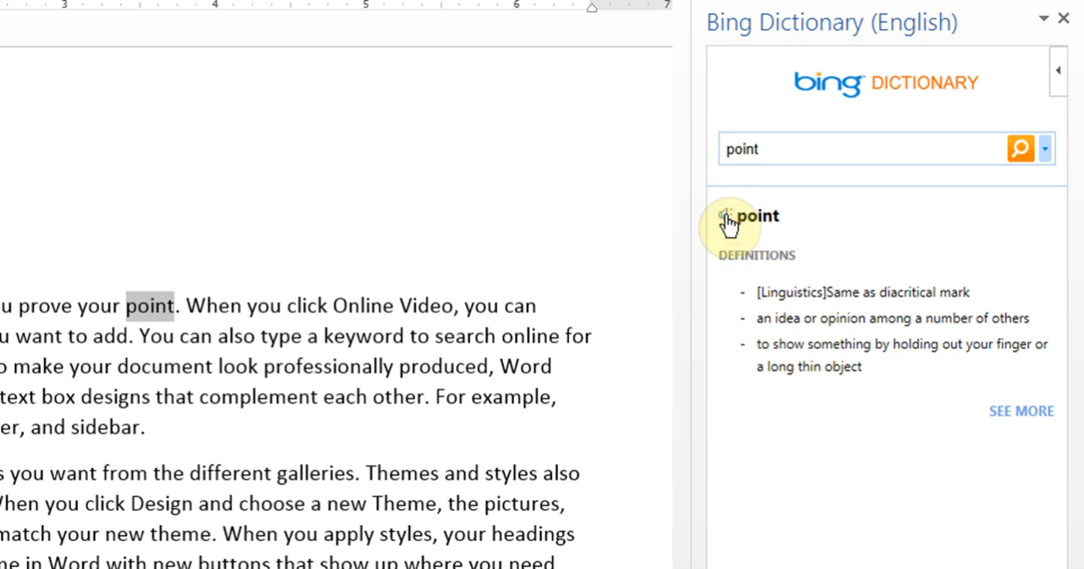
{"action": "left_click", "coordinate": [1063, 18]}
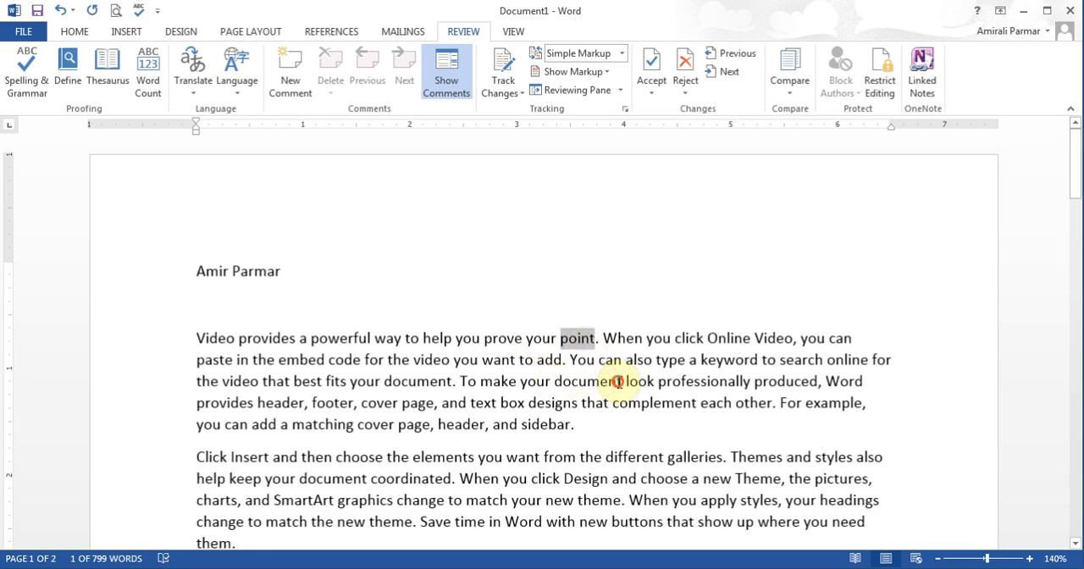
Step: Use the Thesaurus to replace "document" in "To make your document look" in the first body paragraph with "essay", and close the Thesaurus
{"action": "left_click_drag", "start_coordinate": [555, 381], "coordinate": [622, 381]}
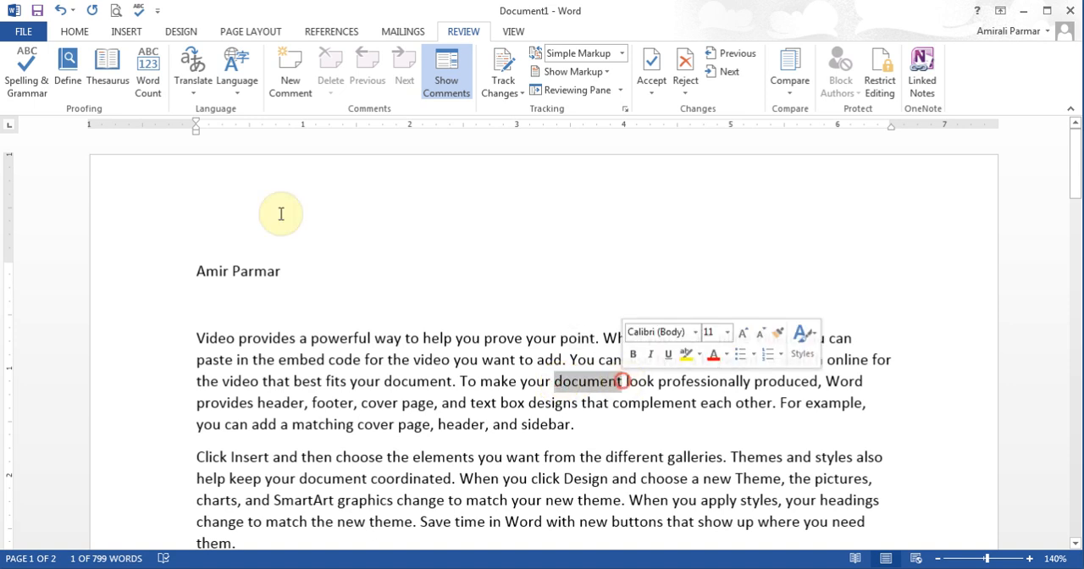
{"action": "left_click", "coordinate": [110, 80]}
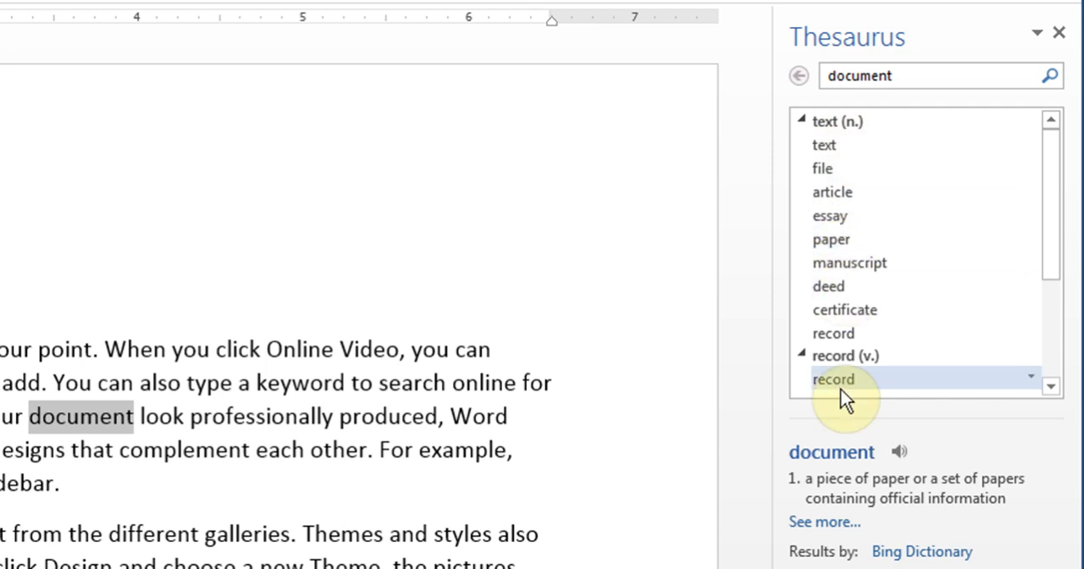
{"action": "left_click", "coordinate": [838, 222]}
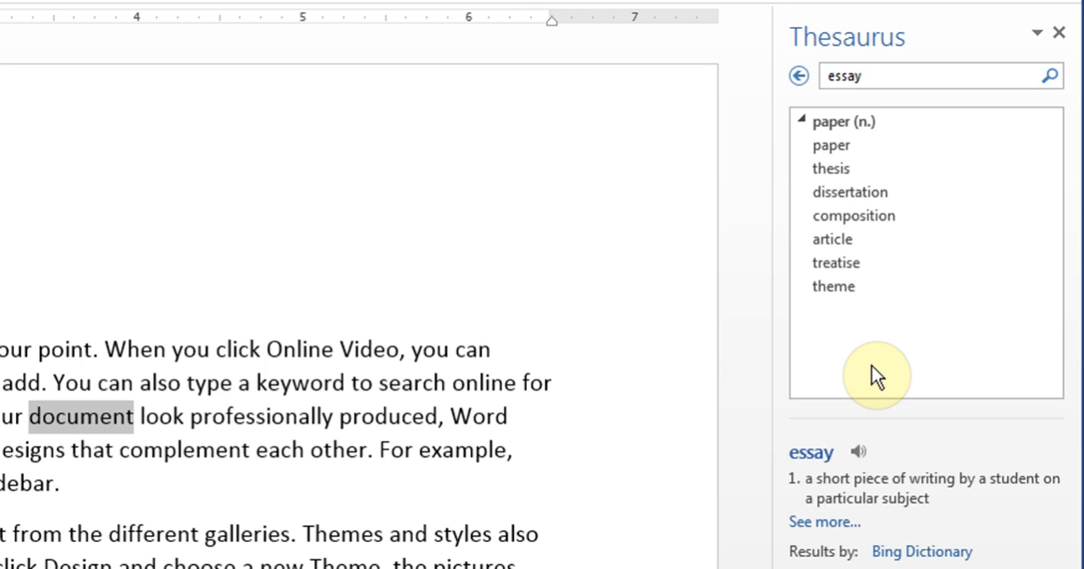
{"action": "left_click", "coordinate": [799, 76]}
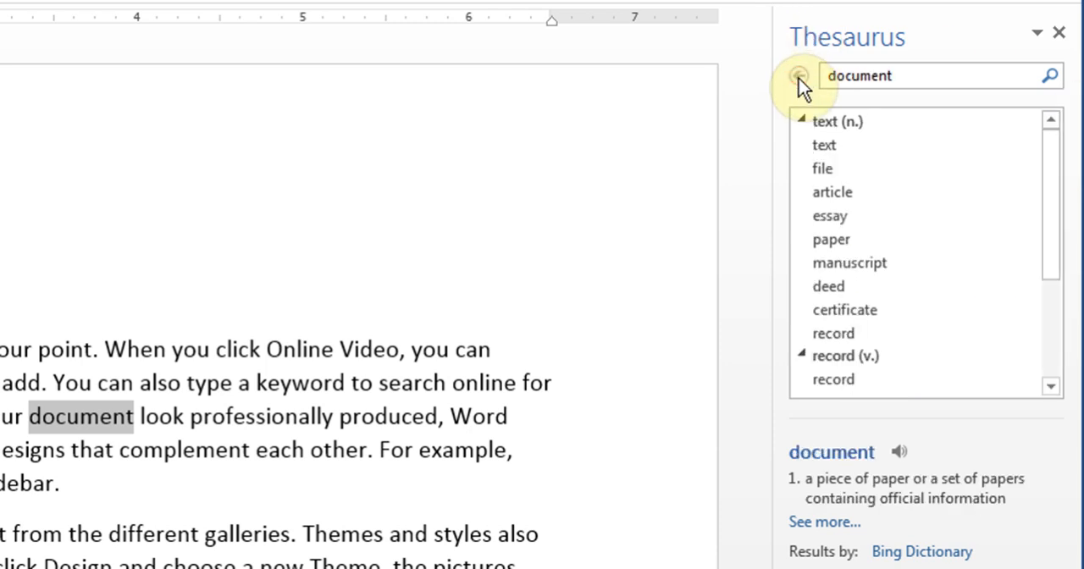
{"action": "right_click", "coordinate": [842, 225]}
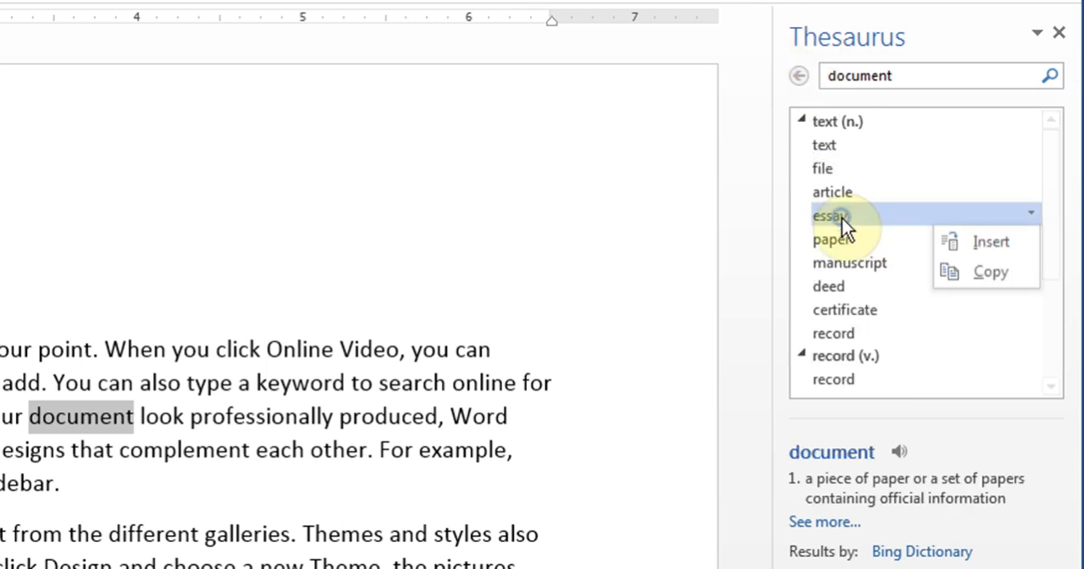
{"action": "left_click", "coordinate": [1005, 247]}
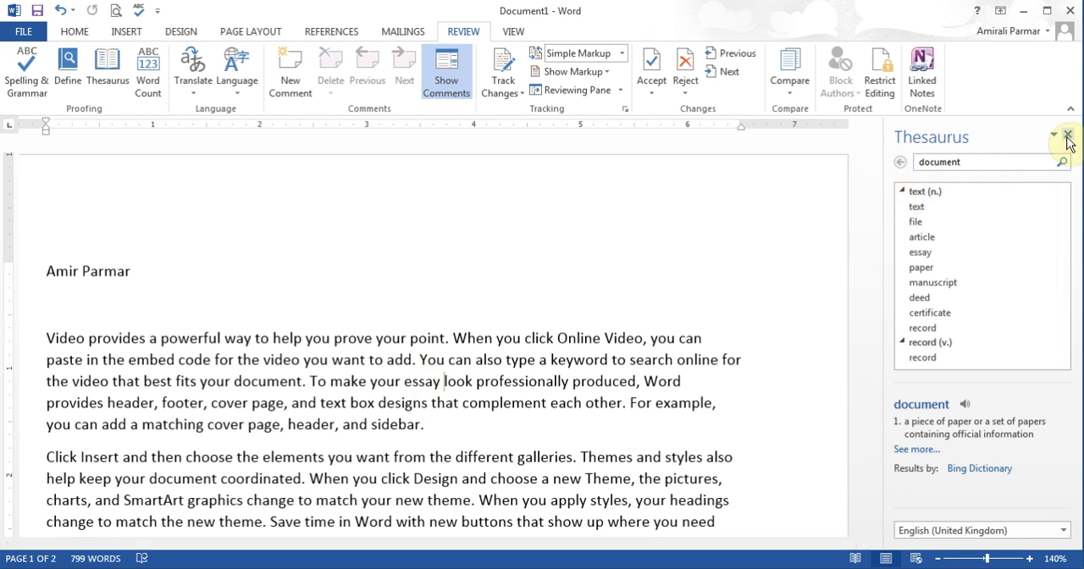
{"action": "left_click", "coordinate": [1067, 134]}
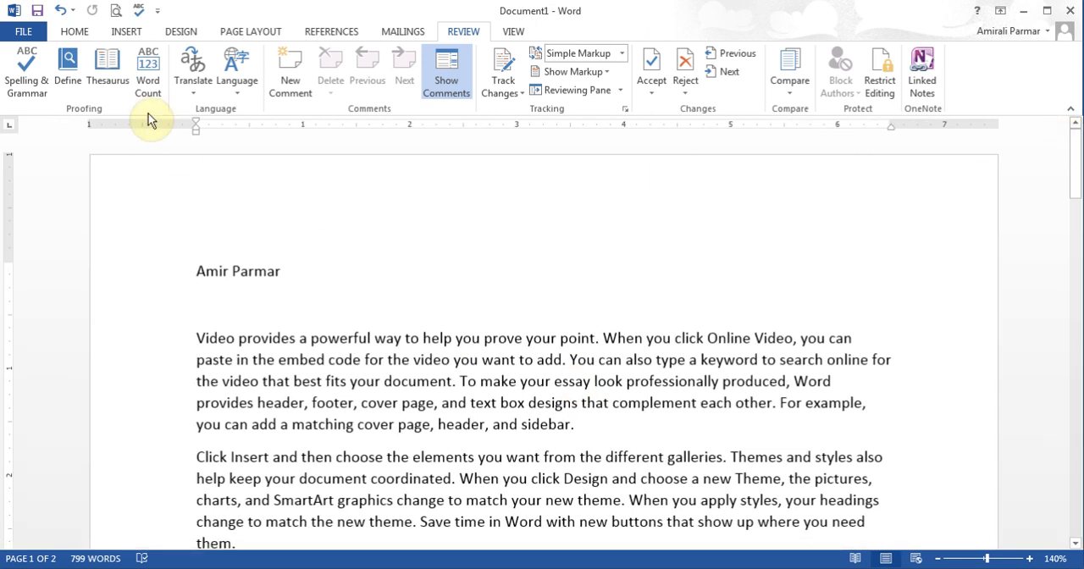
Step: Check the document's word count statistics and close them
{"action": "left_click", "coordinate": [148, 71]}
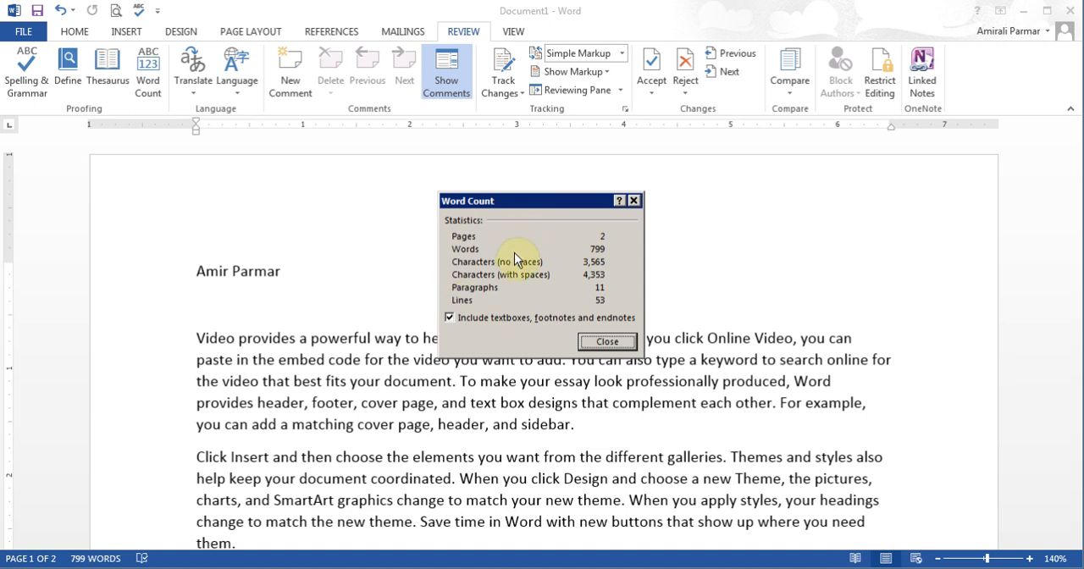
{"action": "left_click", "coordinate": [607, 342]}
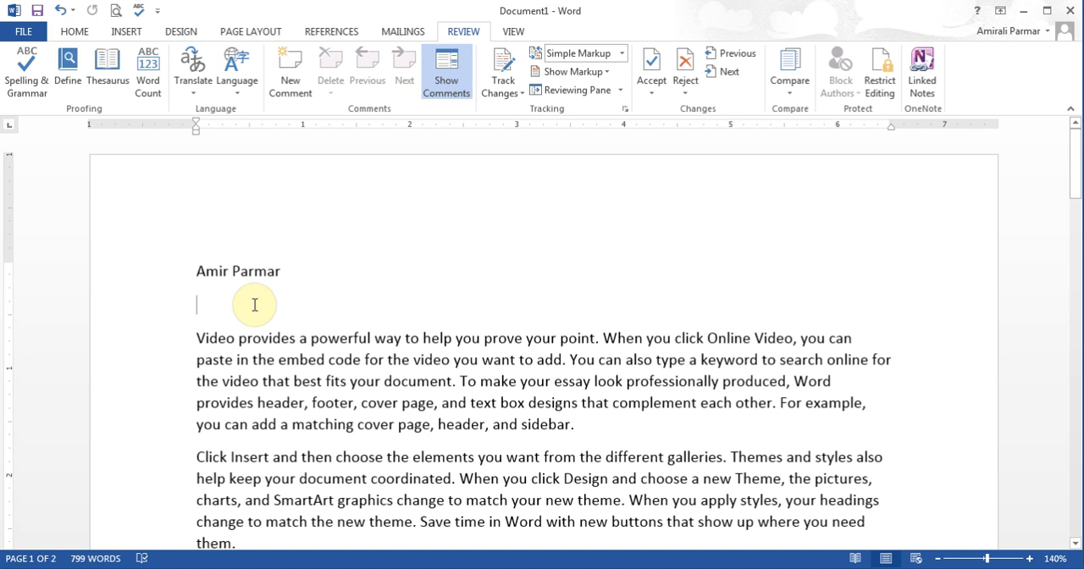
Step: Enter "Good Morning" and "Hello" on separate lines below the name
{"action": "type", "text": "Good Morn"}
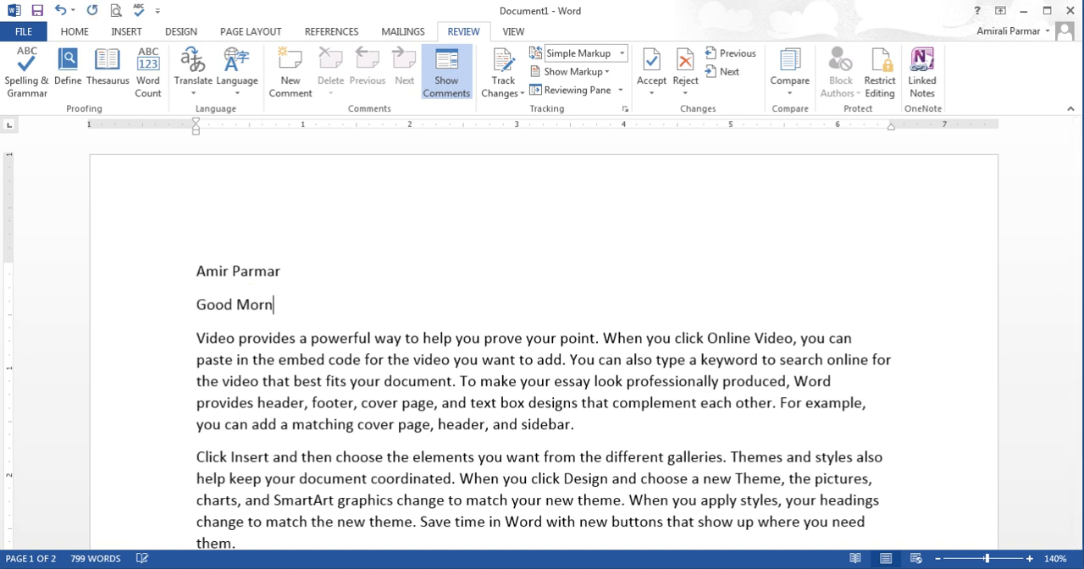
{"action": "type", "text": "ing"}
{"action": "key", "text": "Return"}
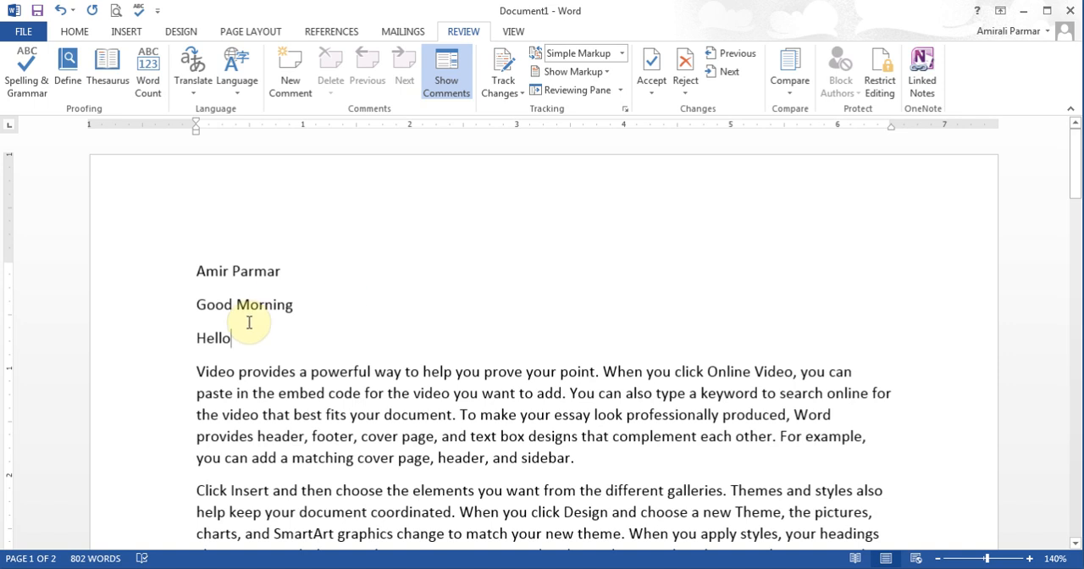
Step: Translate the "Good Morning" line from English (United States) to French (France) and read the bilingual dictionary entries
{"action": "left_click_drag", "start_coordinate": [196, 304], "coordinate": [298, 305]}
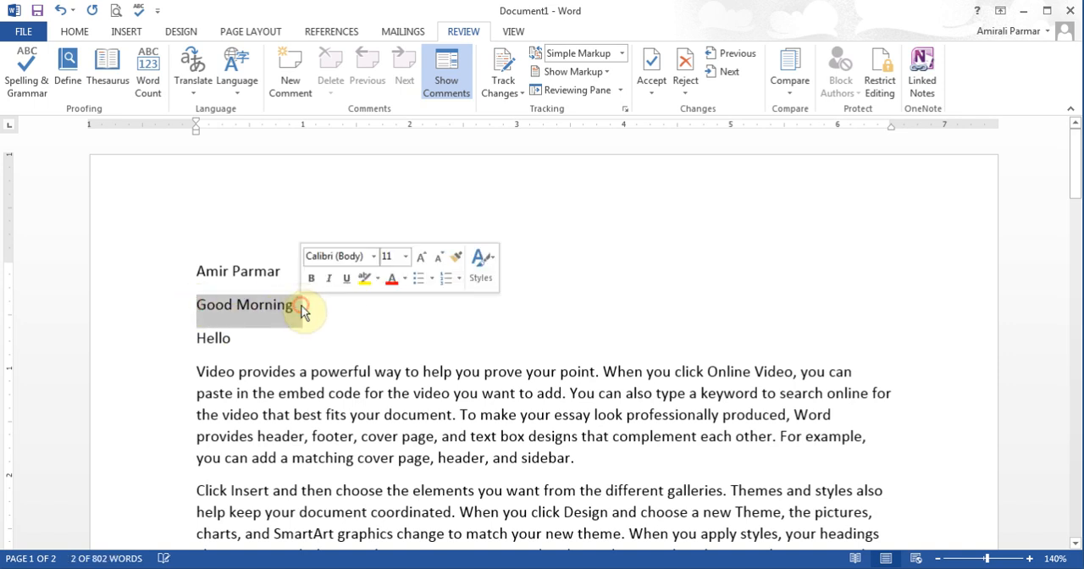
{"action": "left_click", "coordinate": [198, 85]}
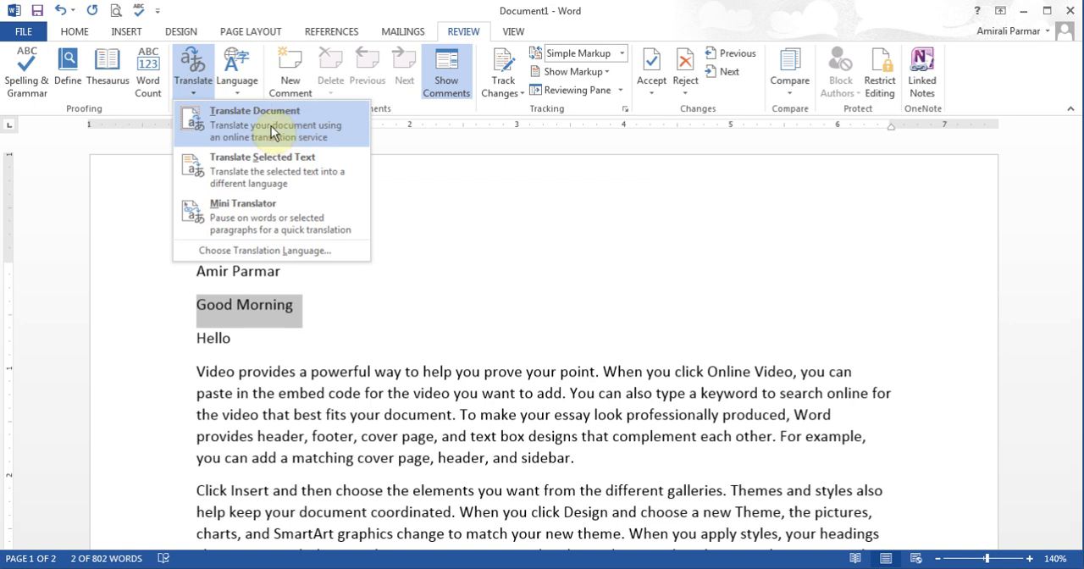
{"action": "left_click", "coordinate": [277, 176]}
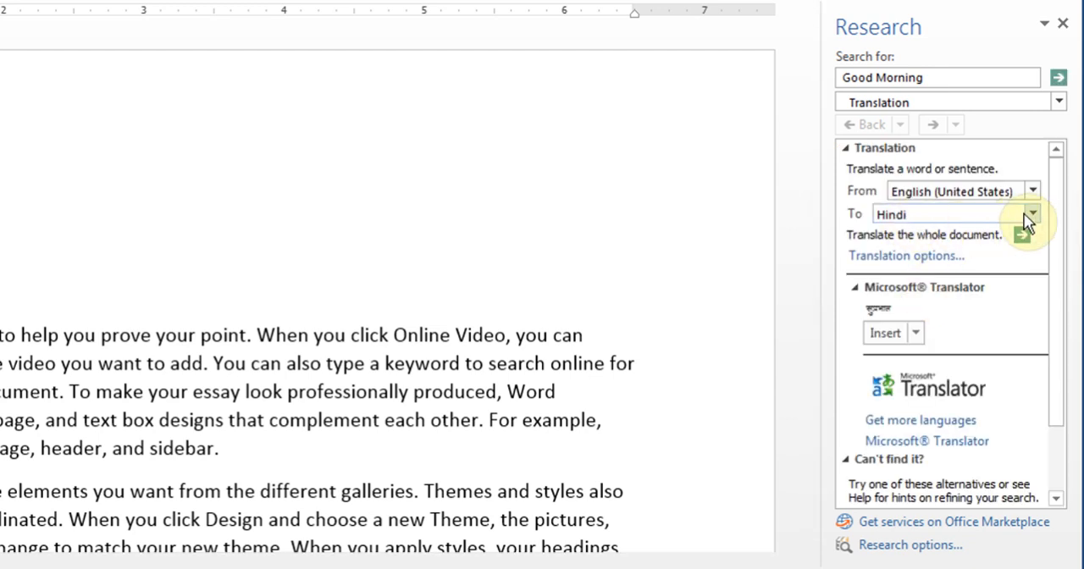
{"action": "left_click", "coordinate": [1030, 215]}
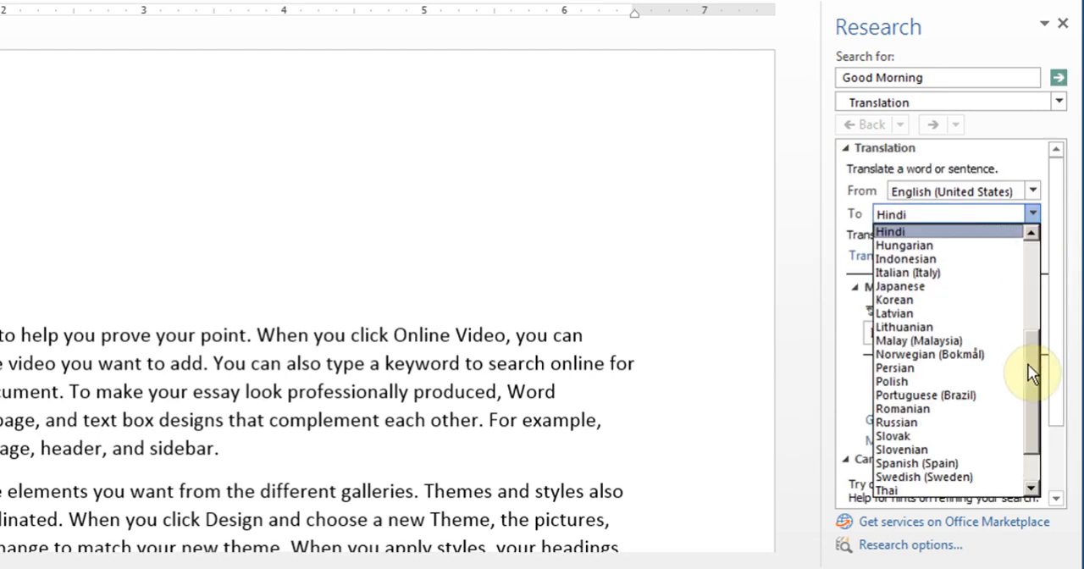
{"action": "left_click_drag", "start_coordinate": [1032, 371], "coordinate": [1029, 292]}
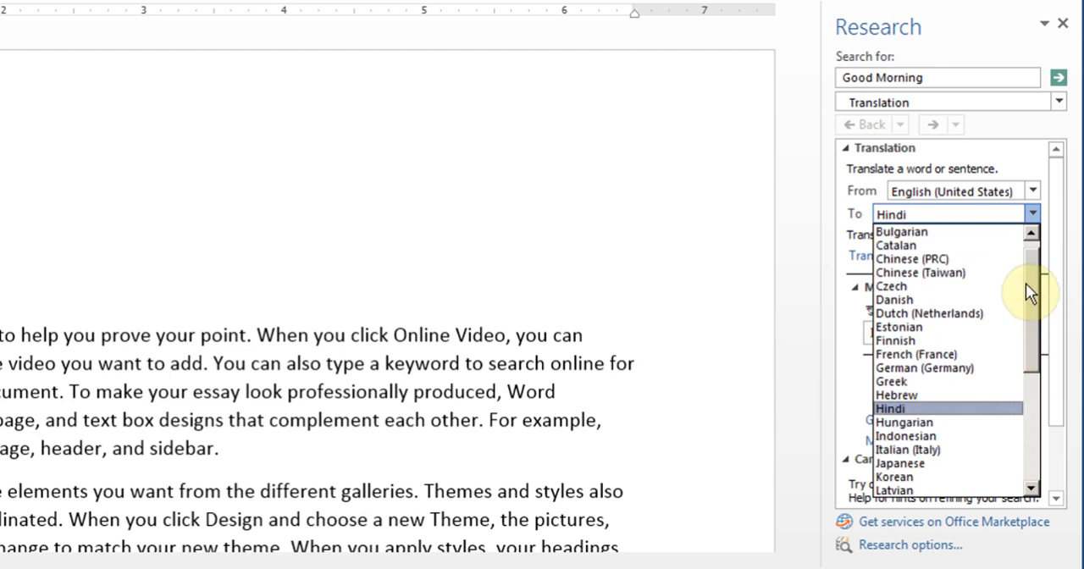
{"action": "left_click", "coordinate": [931, 354]}
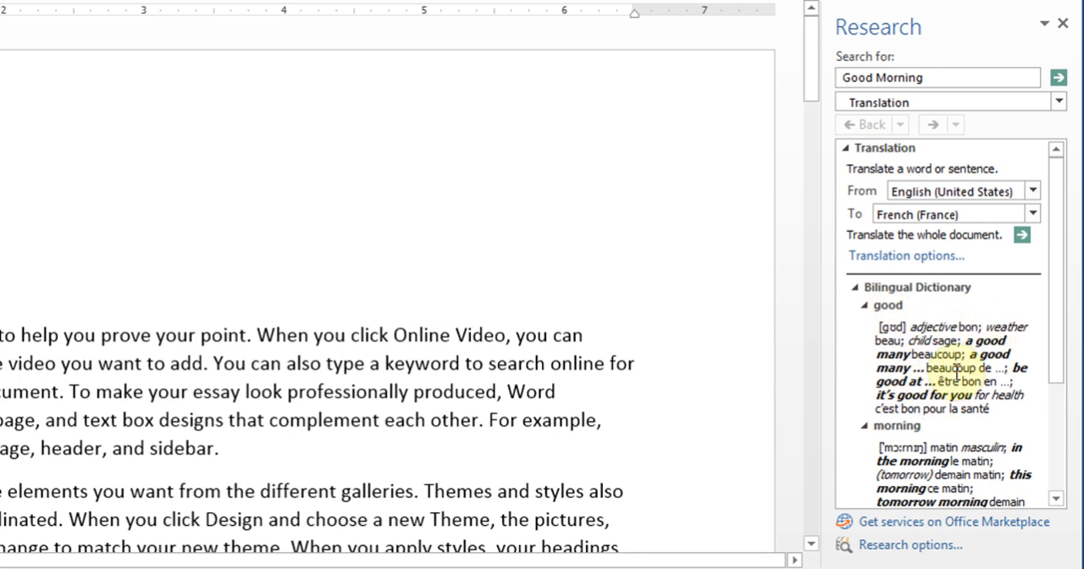
{"action": "left_click_drag", "start_coordinate": [1068, 320], "coordinate": [1058, 358]}
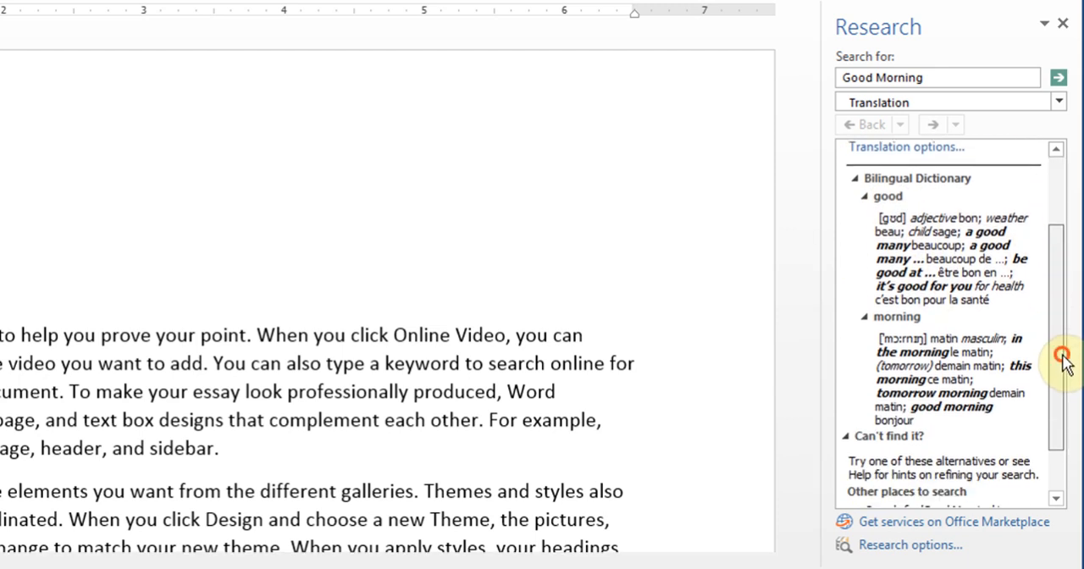
{"action": "left_click", "coordinate": [916, 420]}
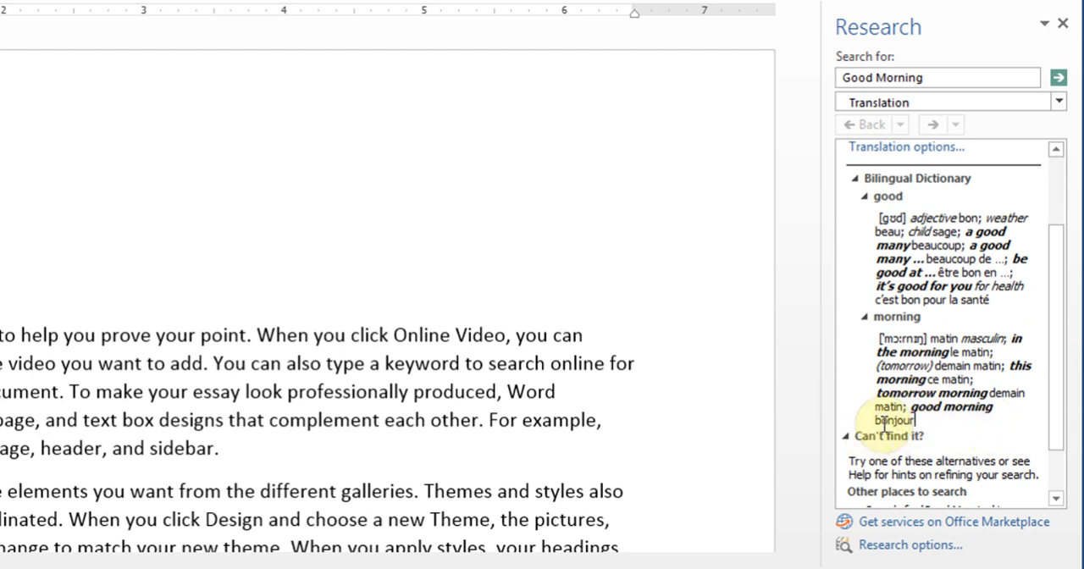
{"action": "left_click_drag", "start_coordinate": [1057, 293], "coordinate": [1056, 121]}
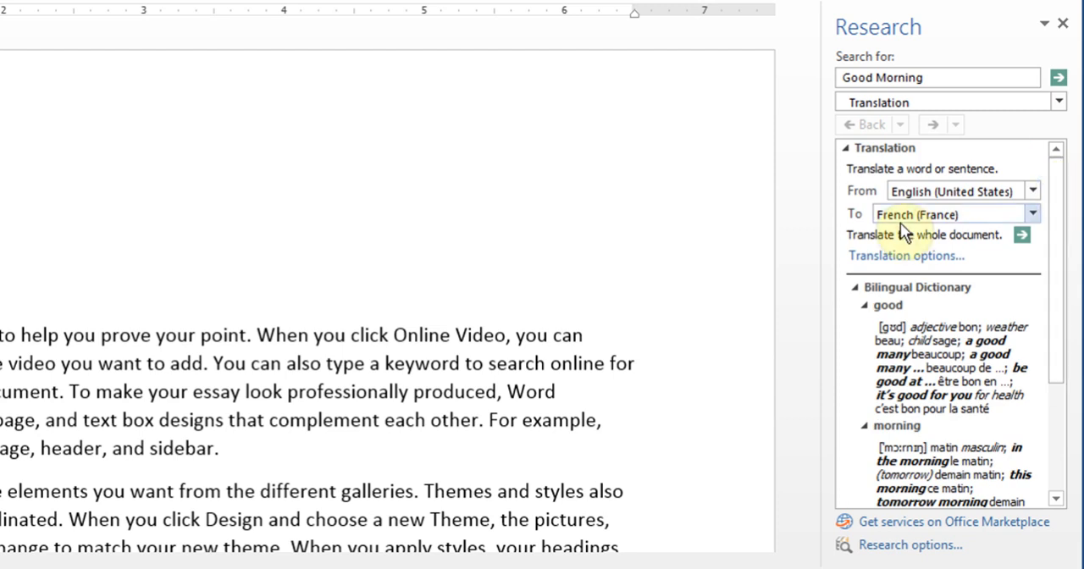
Step: Change the target language of the "Good Morning" translation to Spanish (Spain)
{"action": "left_click", "coordinate": [1034, 215]}
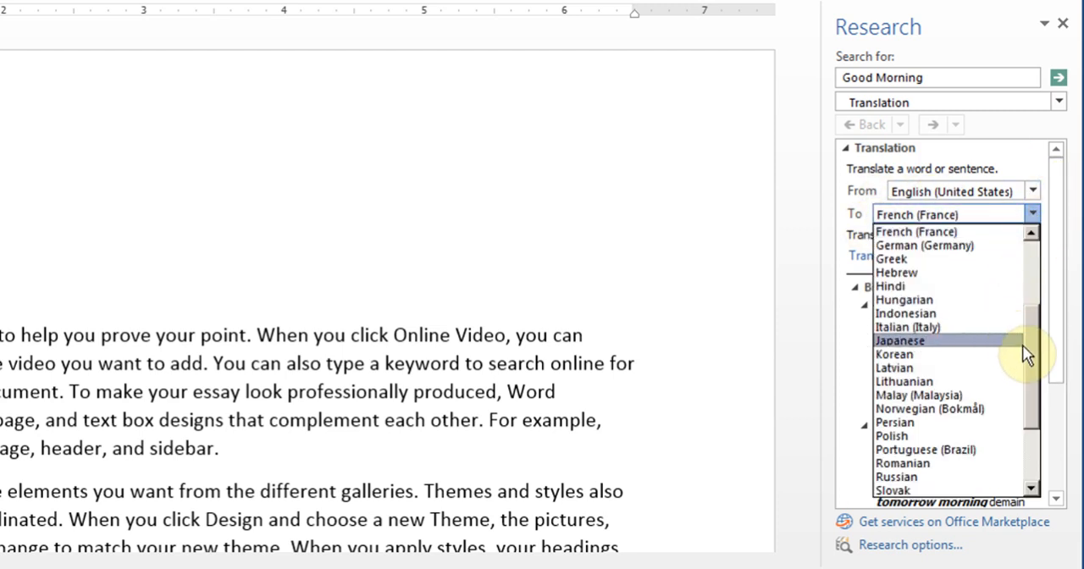
{"action": "scroll", "coordinate": [1028, 348], "scroll_direction": "down", "scroll_amount": 2}
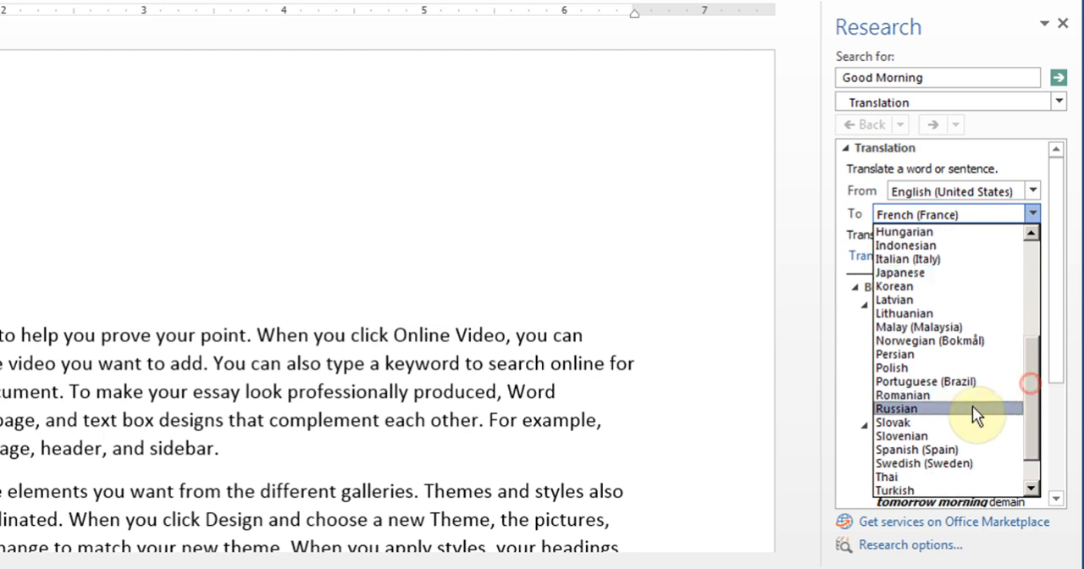
{"action": "left_click", "coordinate": [947, 449]}
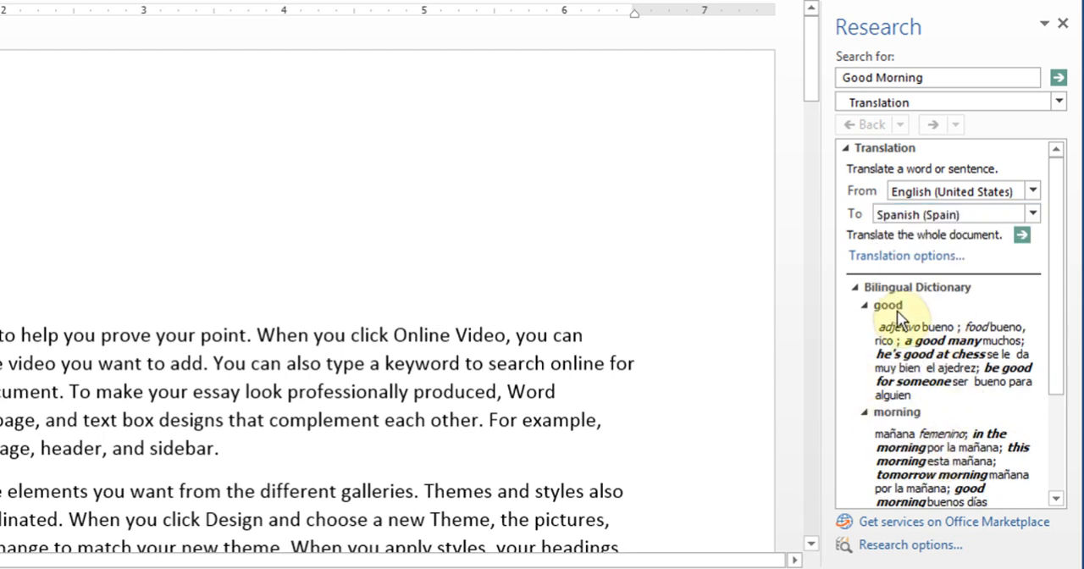
Step: Read through the Spanish bilingual dictionary entries for "Good Morning" and highlight the translation "buenos días"
{"action": "left_click_drag", "start_coordinate": [1062, 330], "coordinate": [1058, 398]}
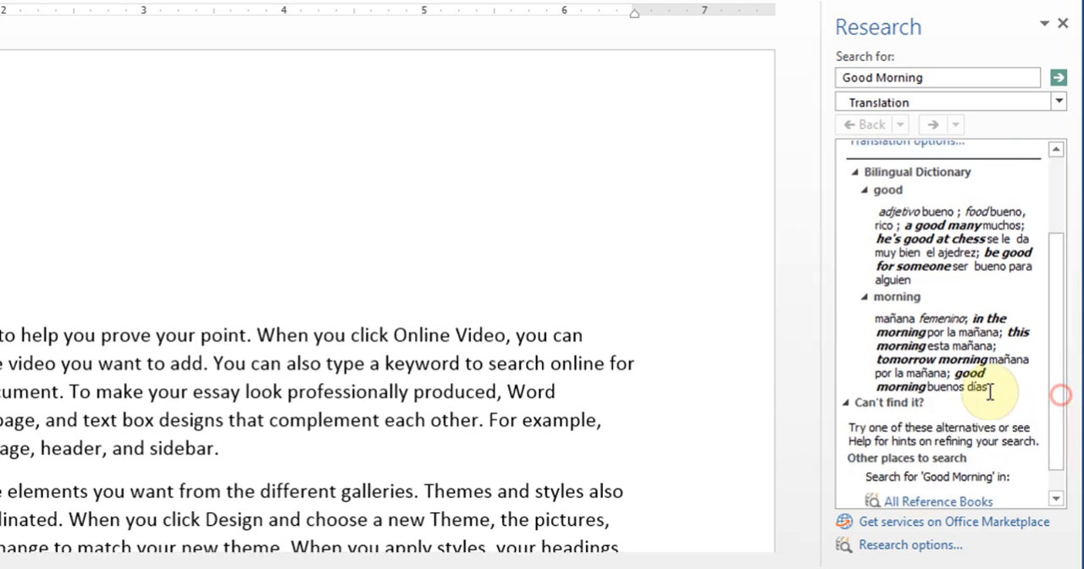
{"action": "left_click_drag", "start_coordinate": [929, 390], "coordinate": [1002, 396]}
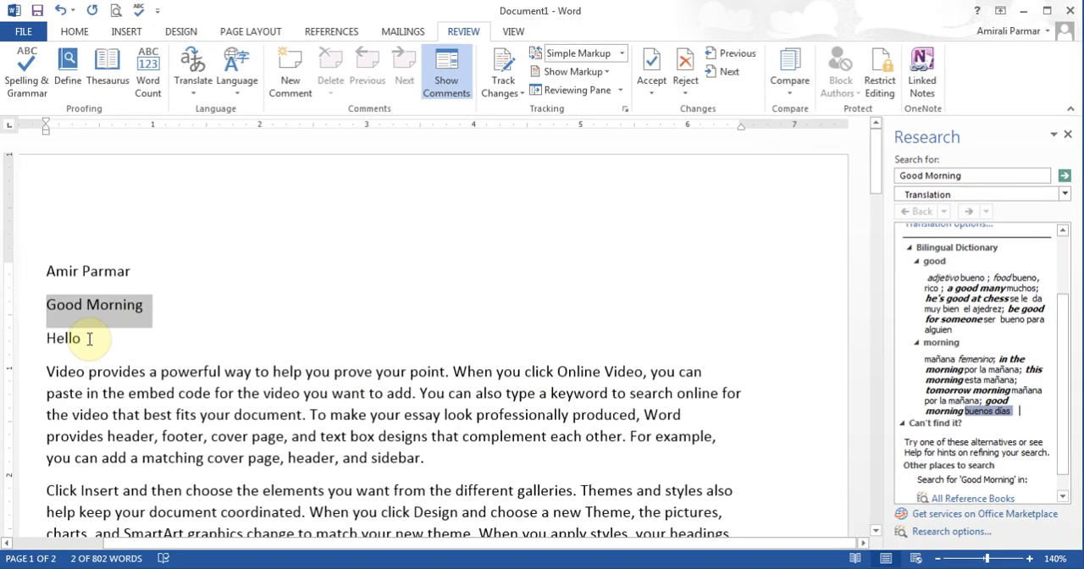
Step: Translate the selected "Hello" line from English (United States) to Spanish (Spain) and read its dictionary entries
{"action": "left_click", "coordinate": [82, 339]}
{"action": "left_click", "coordinate": [32, 338]}
{"action": "left_click", "coordinate": [195, 80]}
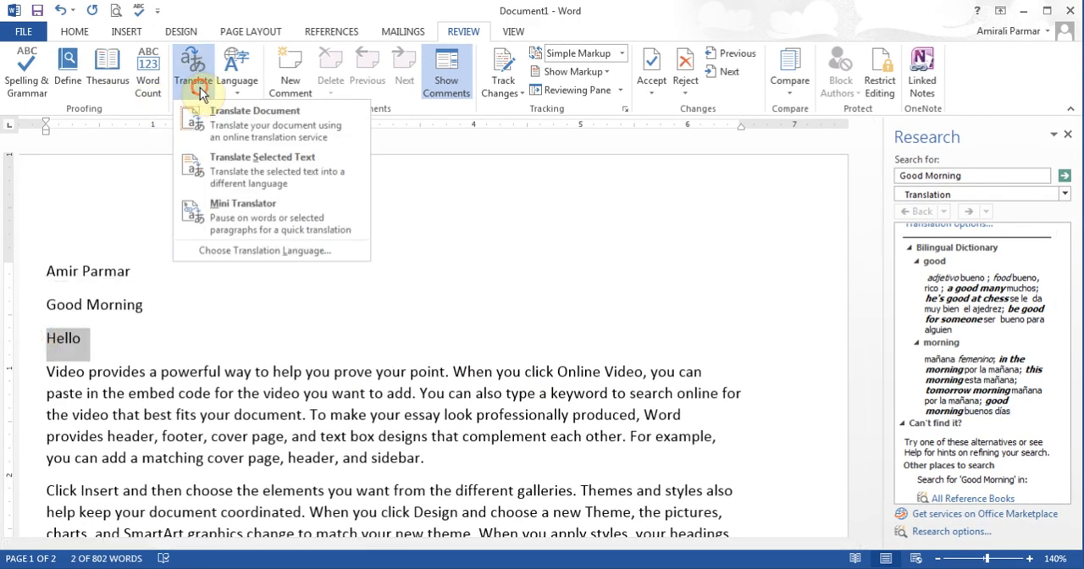
{"action": "left_click", "coordinate": [247, 172]}
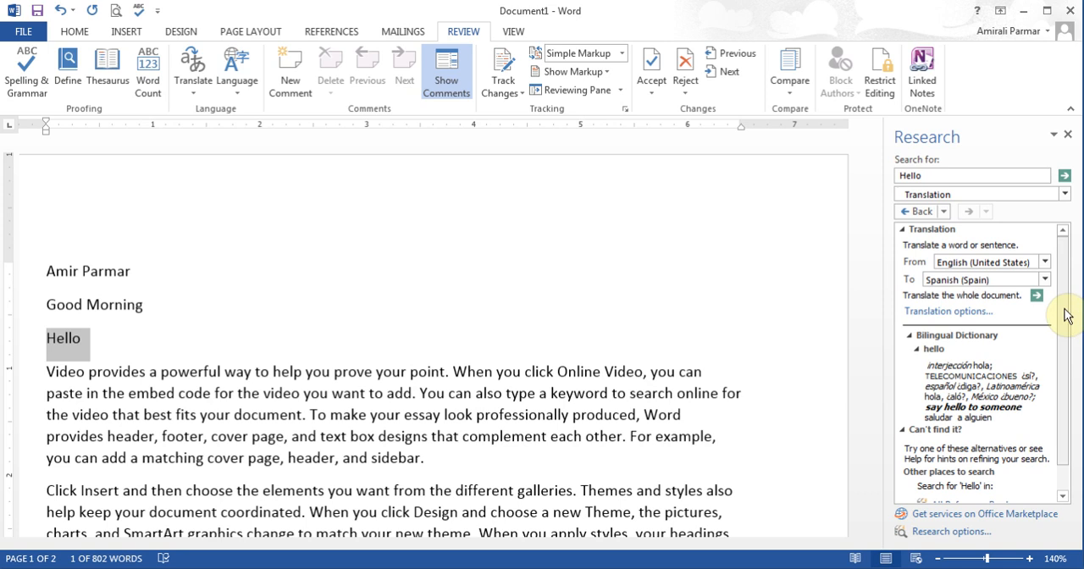
{"action": "left_click_drag", "start_coordinate": [1062, 309], "coordinate": [1066, 366]}
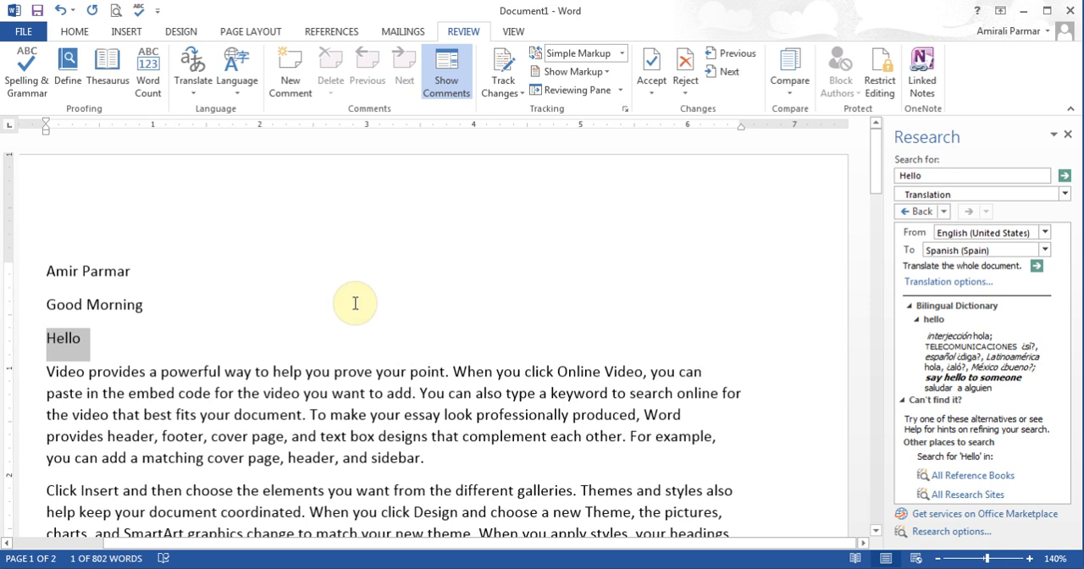
Step: Replace "Hello" with its synonym "Ciao" and close the Research pane
{"action": "right_click", "coordinate": [65, 336]}
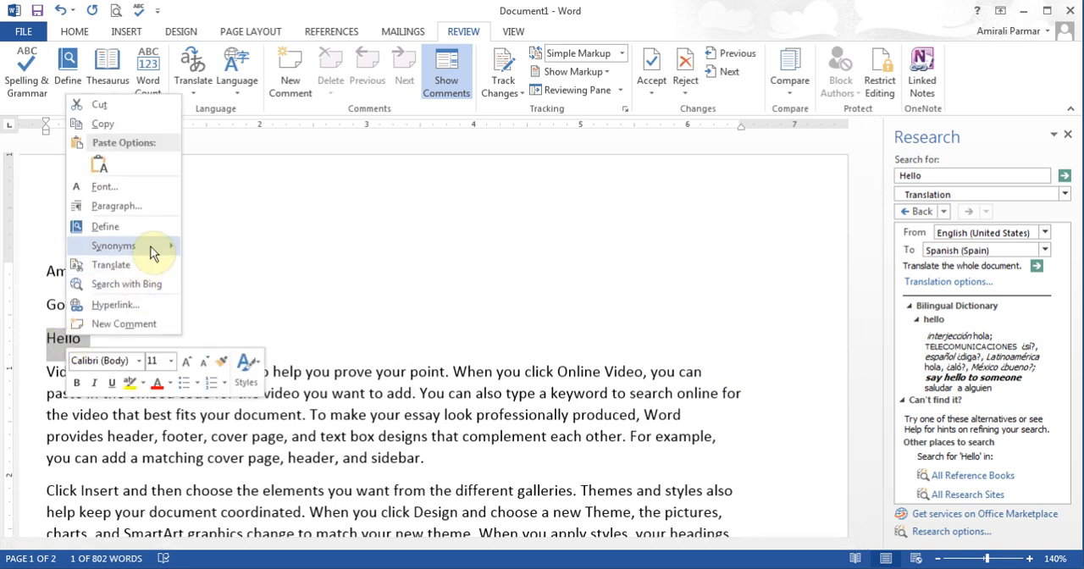
{"action": "mouse_move", "coordinate": [153, 253]}
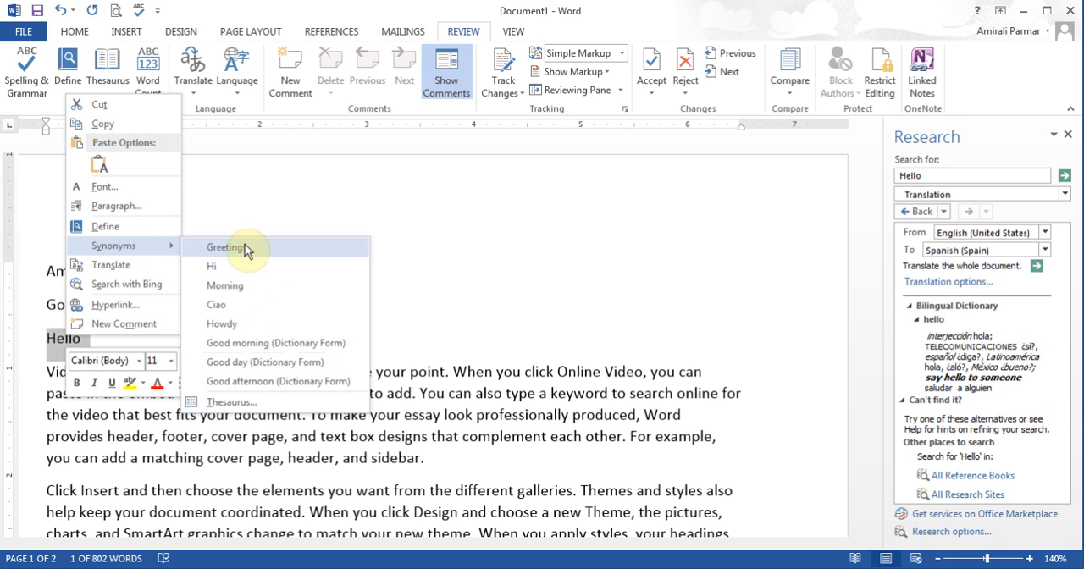
{"action": "left_click", "coordinate": [243, 306]}
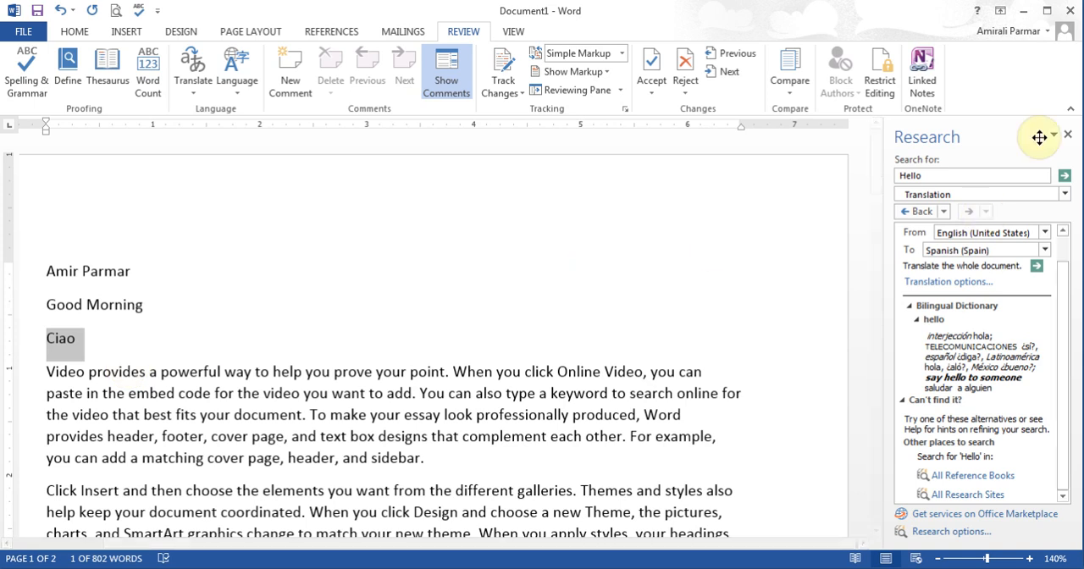
{"action": "left_click", "coordinate": [1069, 136]}
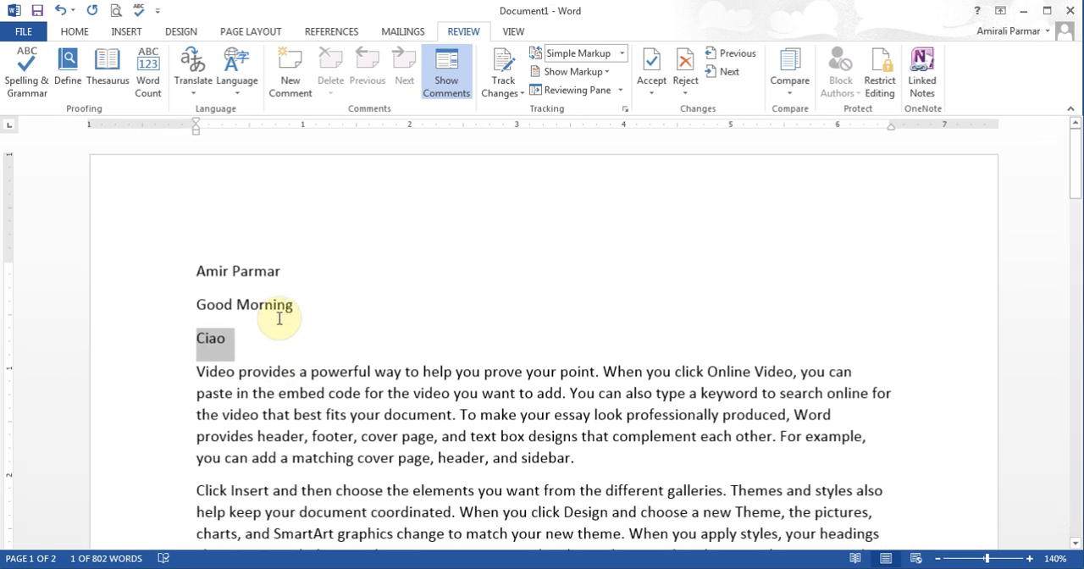
{"action": "left_click", "coordinate": [275, 311]}
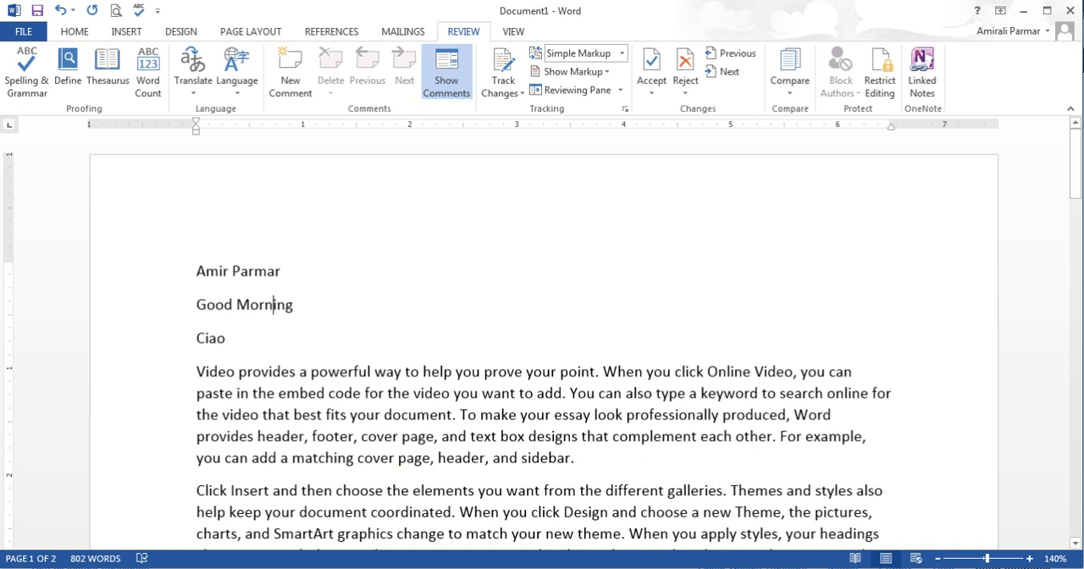
Step: Copy the first paragraph's opening two sentences into Google Translate in Firefox and translate them into Spanish
{"action": "left_click_drag", "start_coordinate": [197, 371], "coordinate": [569, 396]}
{"action": "key", "text": "ctrl+c"}
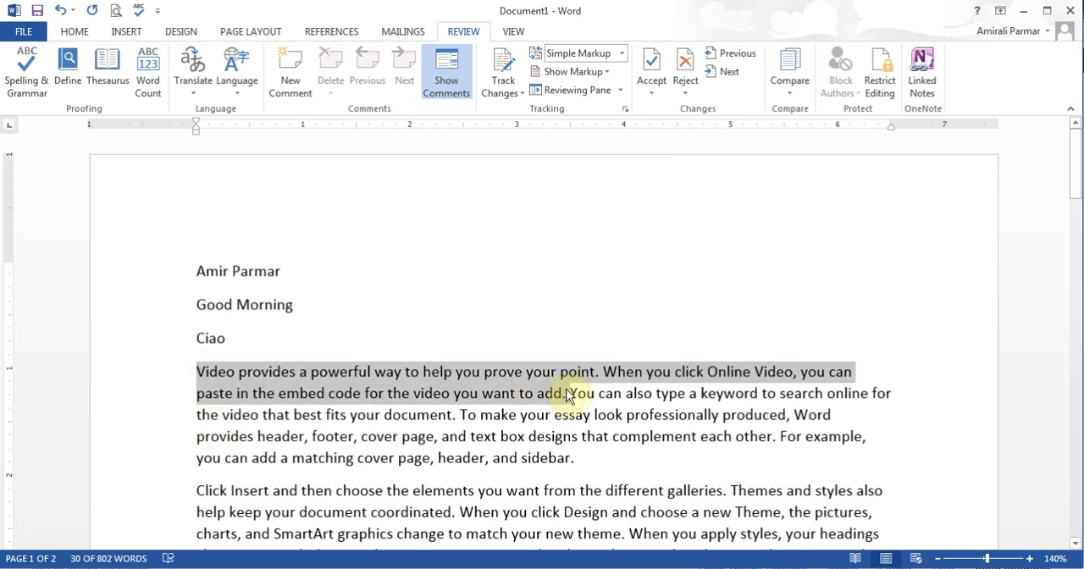
{"action": "left_click", "coordinate": [475, 568]}
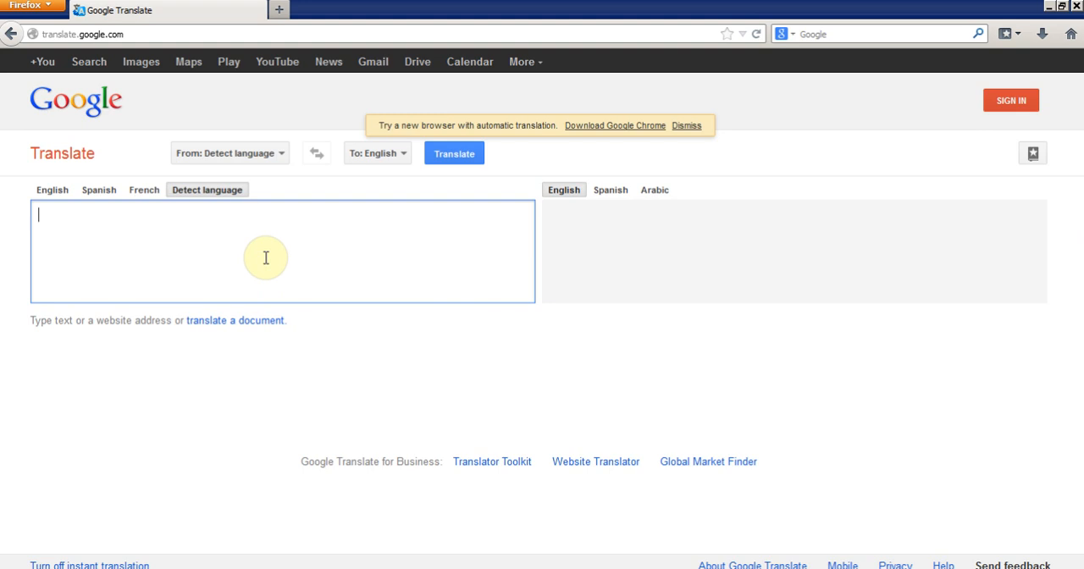
{"action": "key", "text": "ctrl+v"}
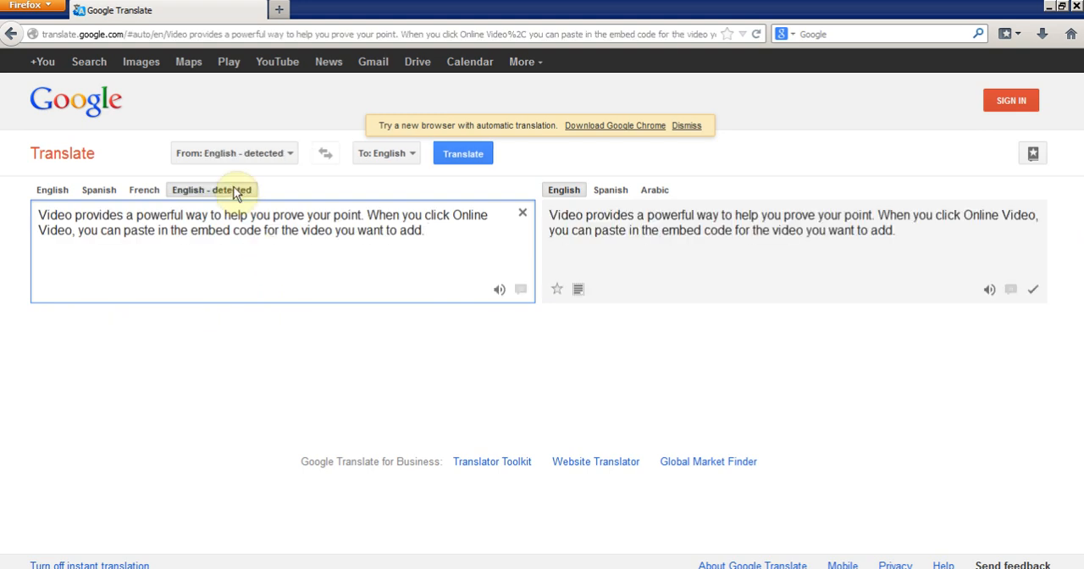
{"action": "left_click", "coordinate": [611, 190]}
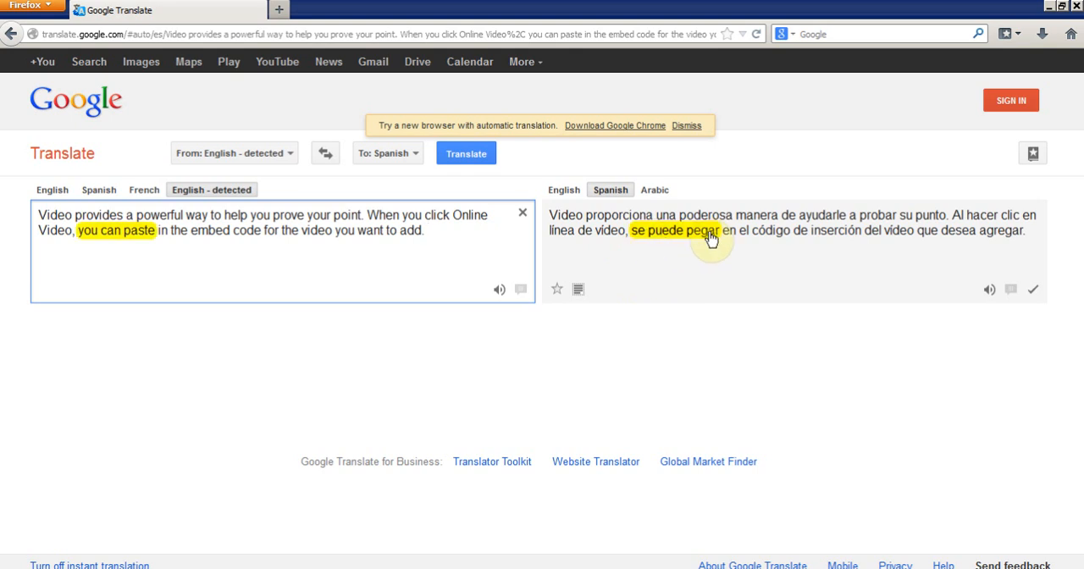
Step: Change the translation's target language to French and listen to the translated text
{"action": "left_click", "coordinate": [415, 157]}
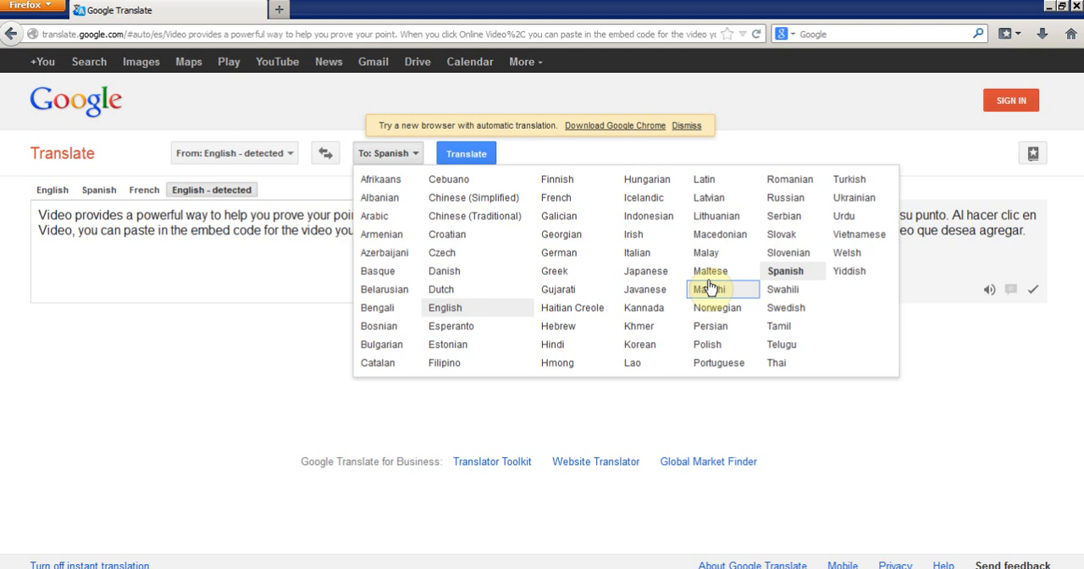
{"action": "left_click", "coordinate": [557, 198]}
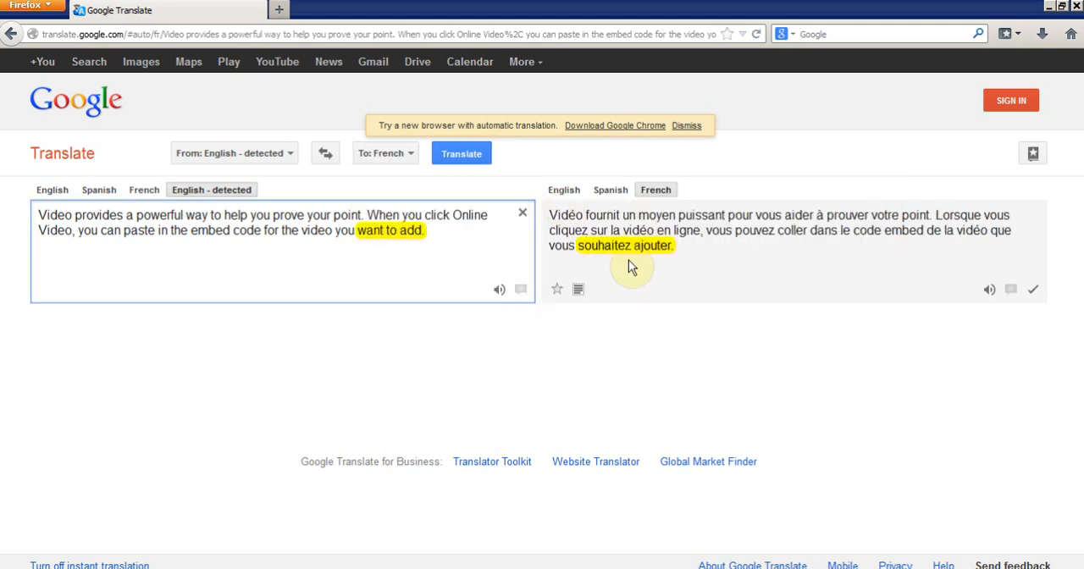
{"action": "left_click", "coordinate": [990, 292]}
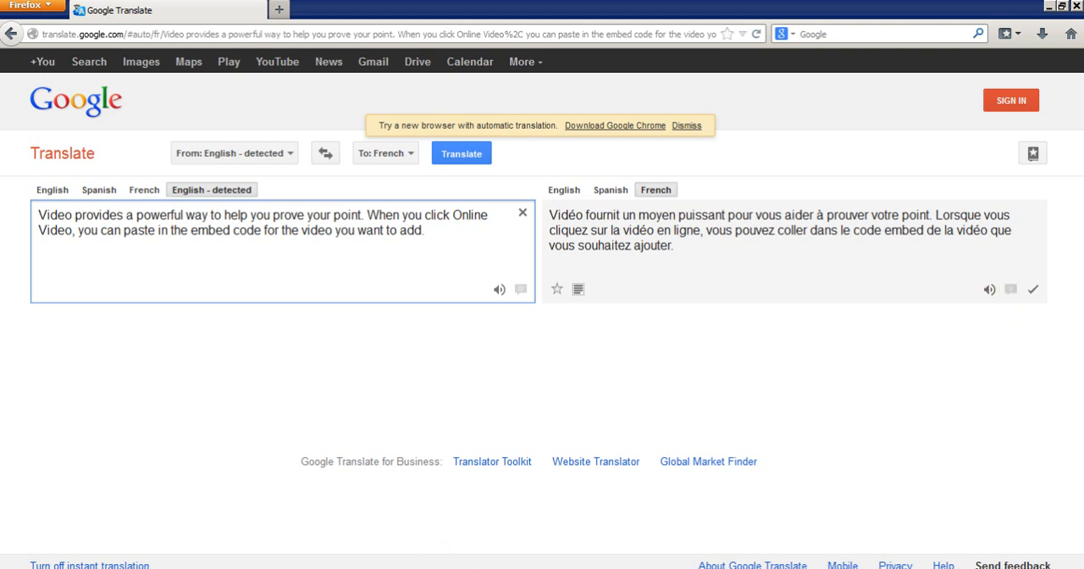
Step: Return to the Word document and turn on Track Changes
{"action": "left_click", "coordinate": [399, 568]}
{"action": "left_click", "coordinate": [587, 393]}
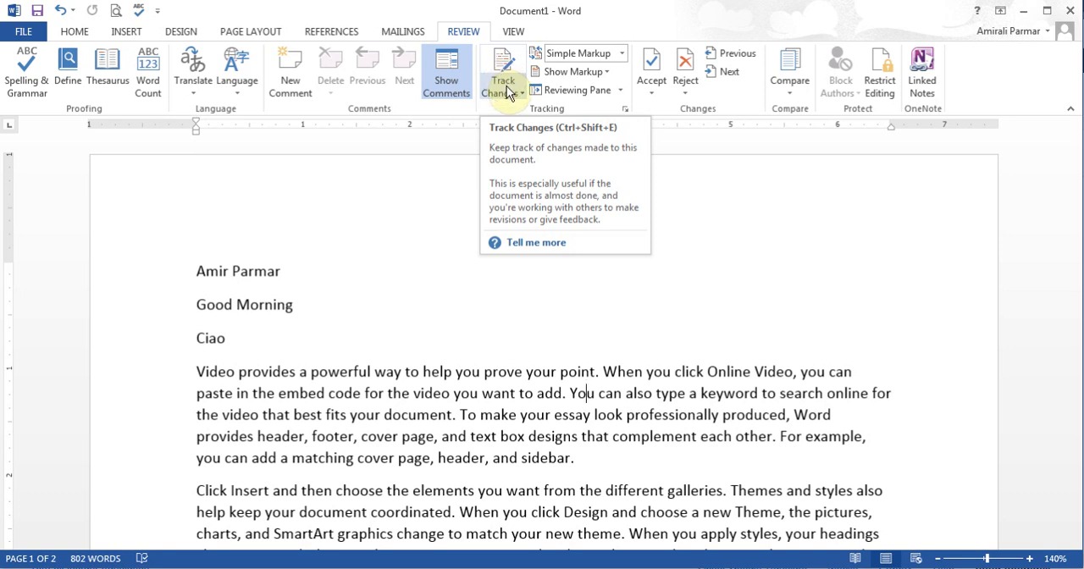
{"action": "left_click", "coordinate": [508, 93]}
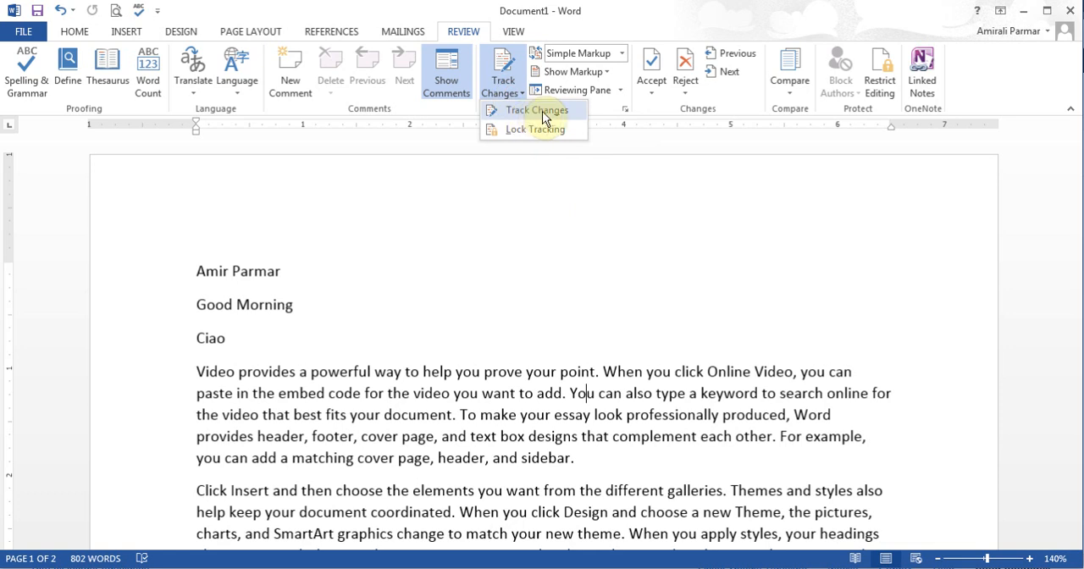
{"action": "left_click", "coordinate": [536, 111]}
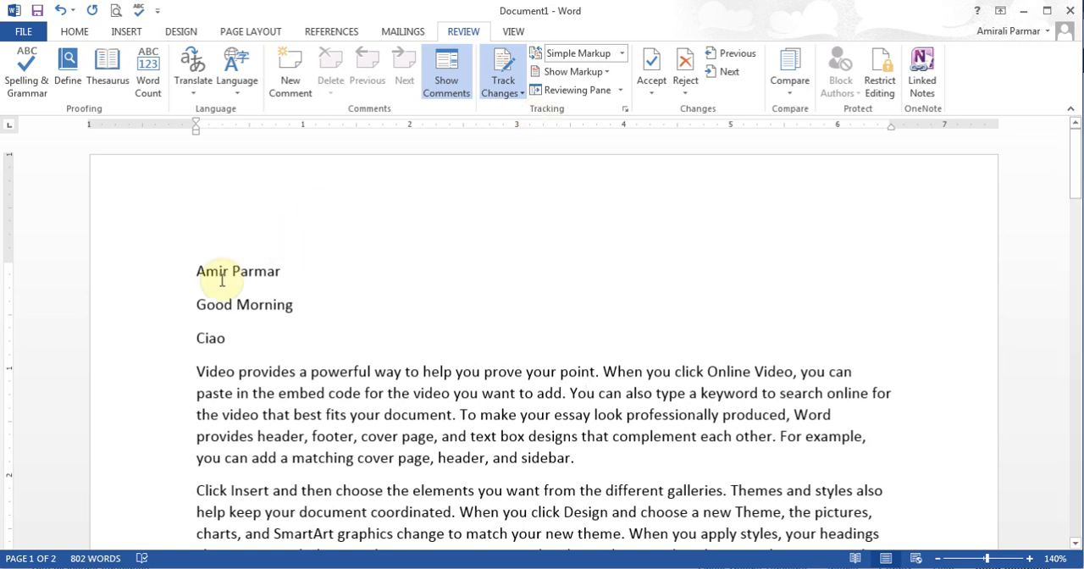
Step: Replace "Good Morning" with "Good Evening" and "Ciao" with "Hello" in the lines below the name
{"action": "left_click_drag", "start_coordinate": [193, 304], "coordinate": [307, 309]}
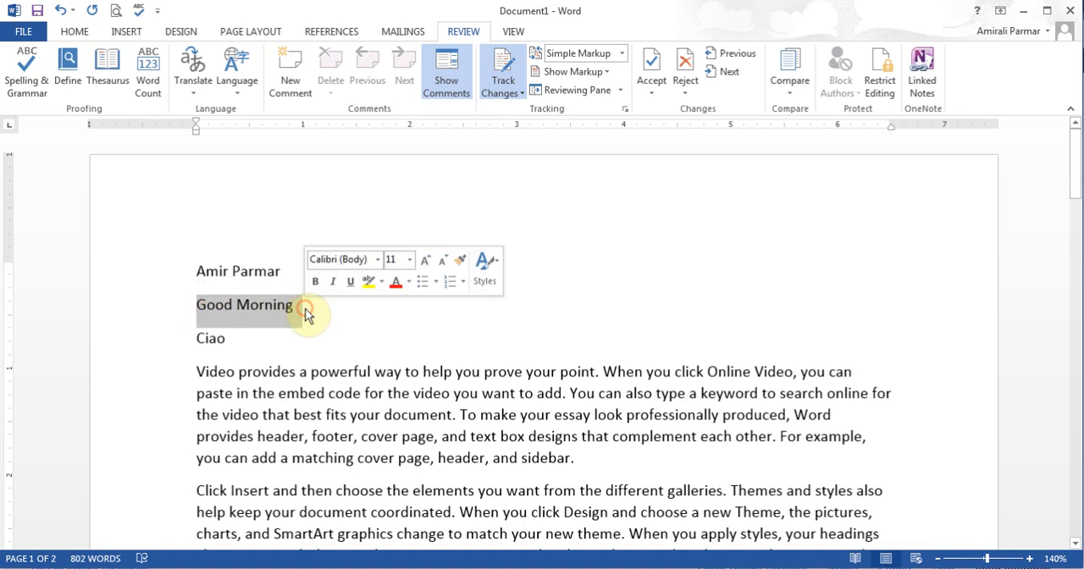
{"action": "type", "text": "Godd"}
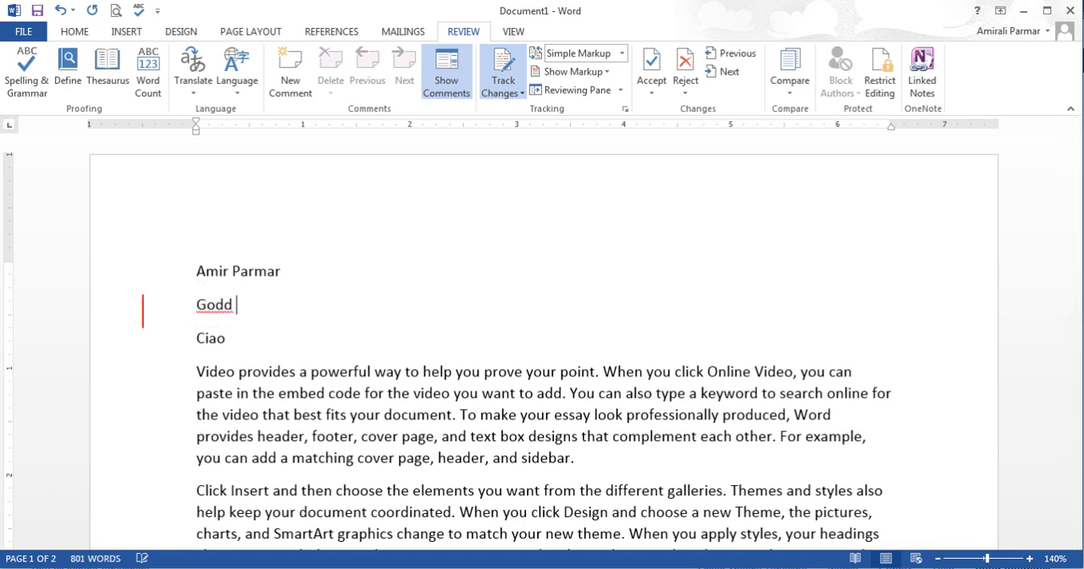
{"action": "key", "text": "BackSpace"}
{"action": "key", "text": "BackSpace"}
{"action": "key", "text": "BackSpace"}
{"action": "type", "text": "od Evening"}
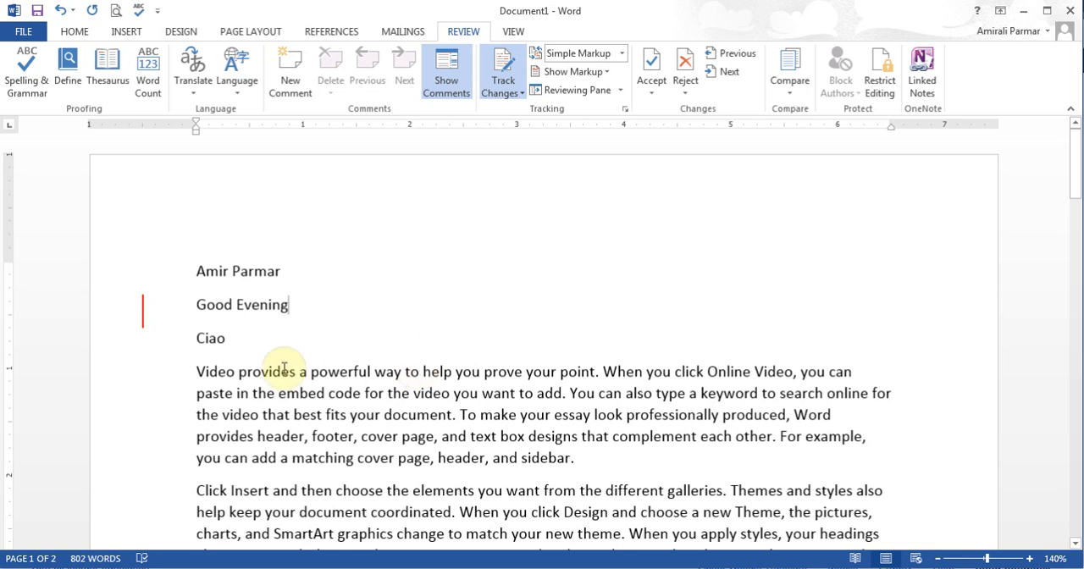
{"action": "left_click_drag", "start_coordinate": [227, 338], "coordinate": [190, 335]}
{"action": "type", "text": "Hello"}
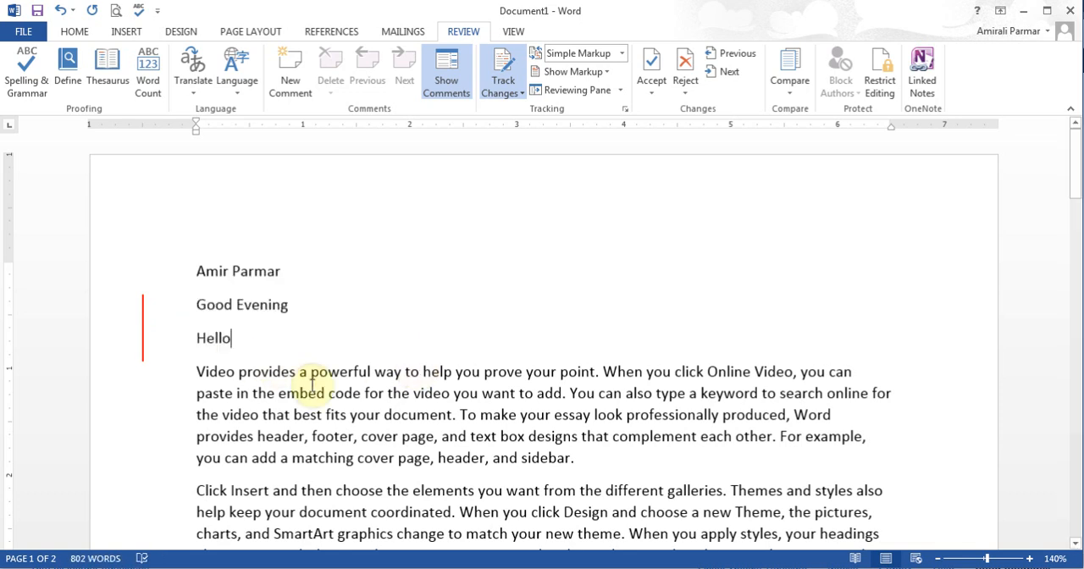
Step: Insert "In this" before "Video" at the start of the first paragraph, and show and hide the tracked changes
{"action": "left_click", "coordinate": [201, 370]}
{"action": "type", "text": "In this"}
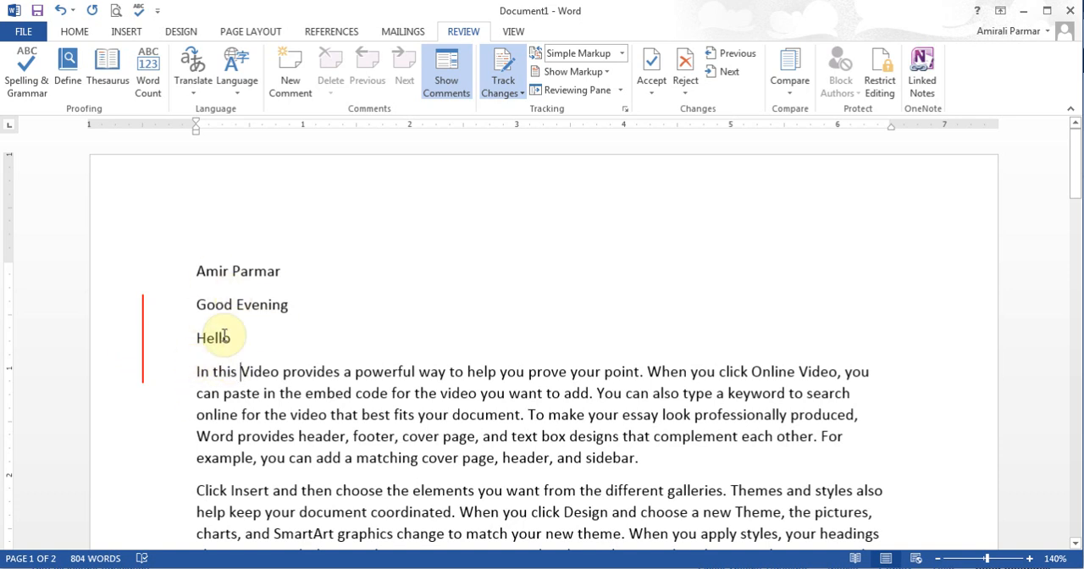
{"action": "left_click", "coordinate": [143, 352]}
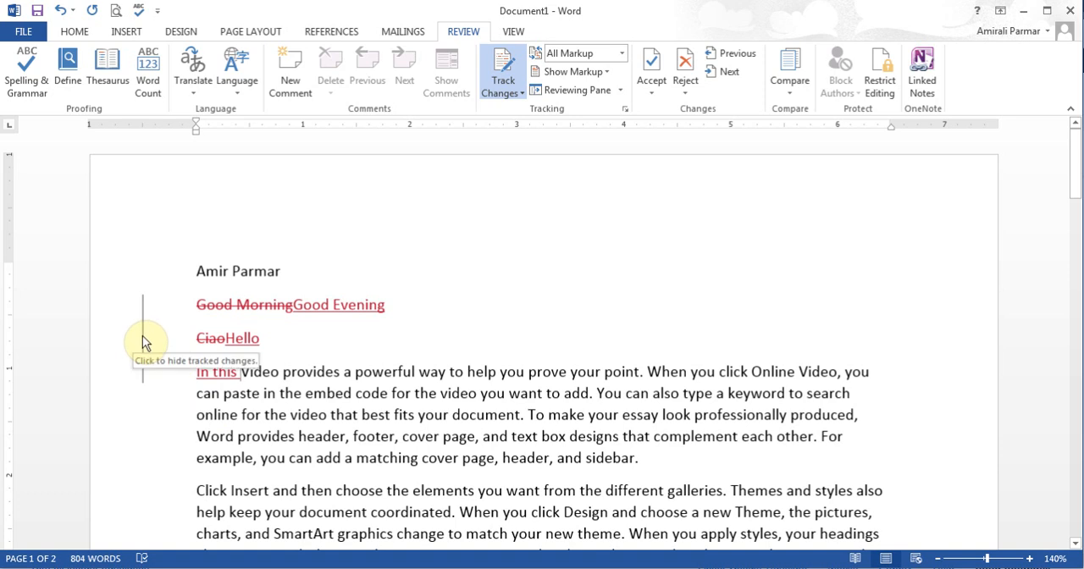
{"action": "left_click", "coordinate": [142, 343]}
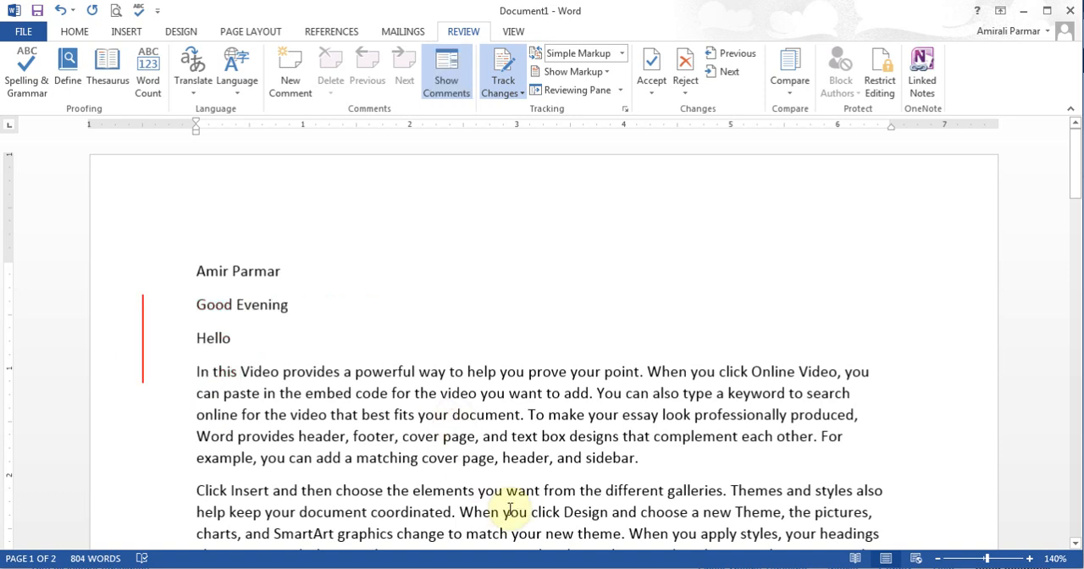
Step: Replace "want" with "need" in the first sentence of the paragraph beginning "Click Insert"
{"action": "left_click_drag", "start_coordinate": [507, 491], "coordinate": [543, 492]}
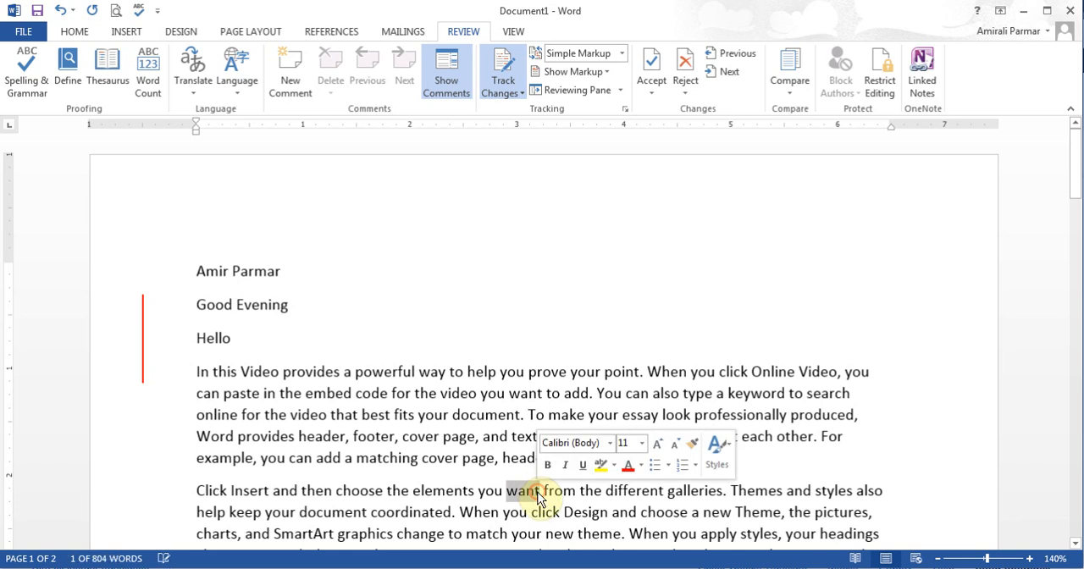
{"action": "key", "text": "BackSpace"}
{"action": "type", "text": "need"}
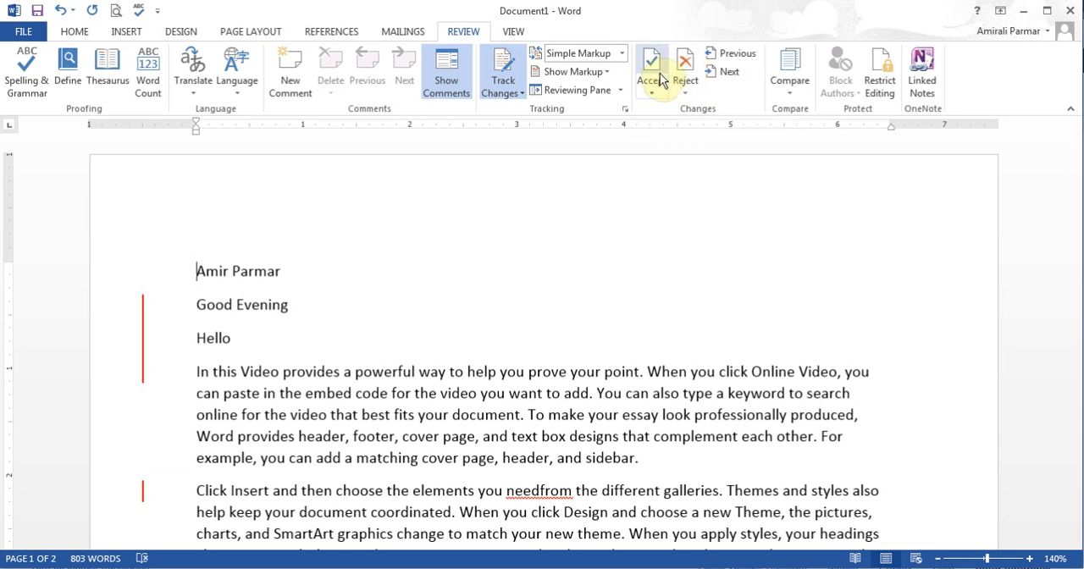
Step: With all markup shown, accept the tracked insertion "Good Evening" and reject the tracked deletion of "Ciao"
{"action": "left_click", "coordinate": [730, 72]}
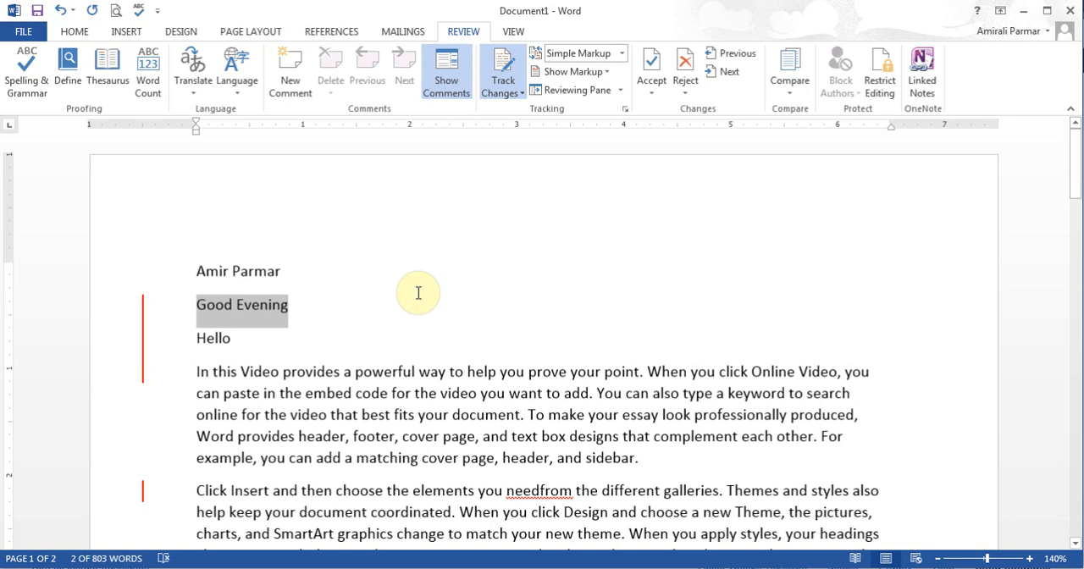
{"action": "left_click", "coordinate": [144, 327]}
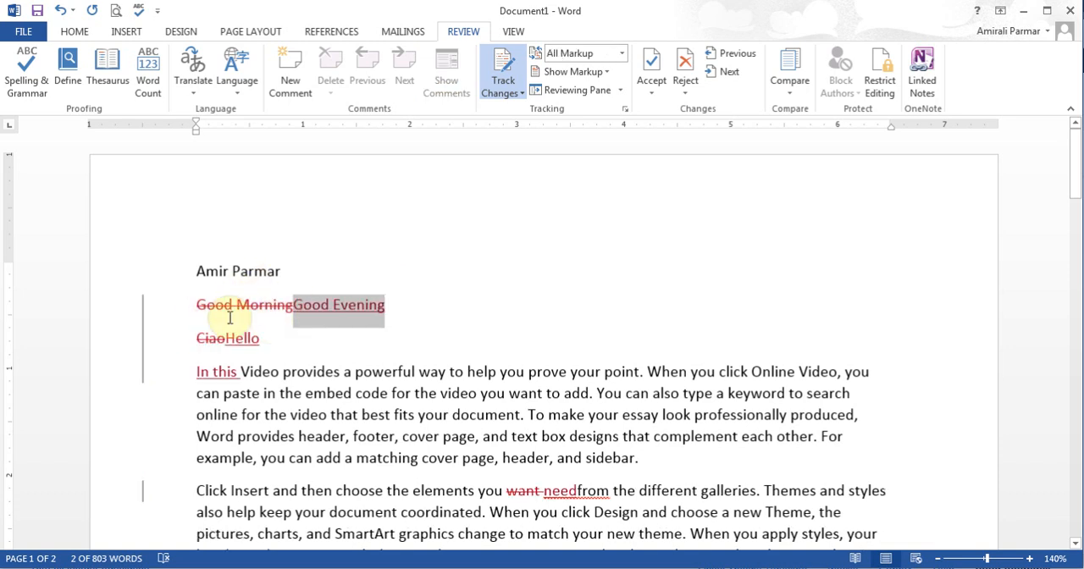
{"action": "left_click", "coordinate": [656, 92]}
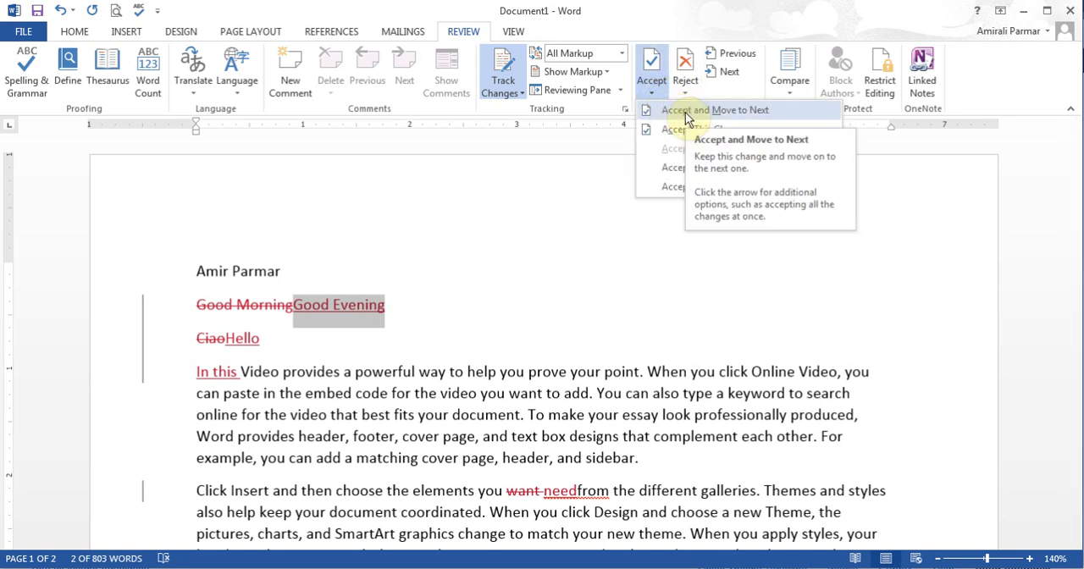
{"action": "left_click", "coordinate": [650, 61]}
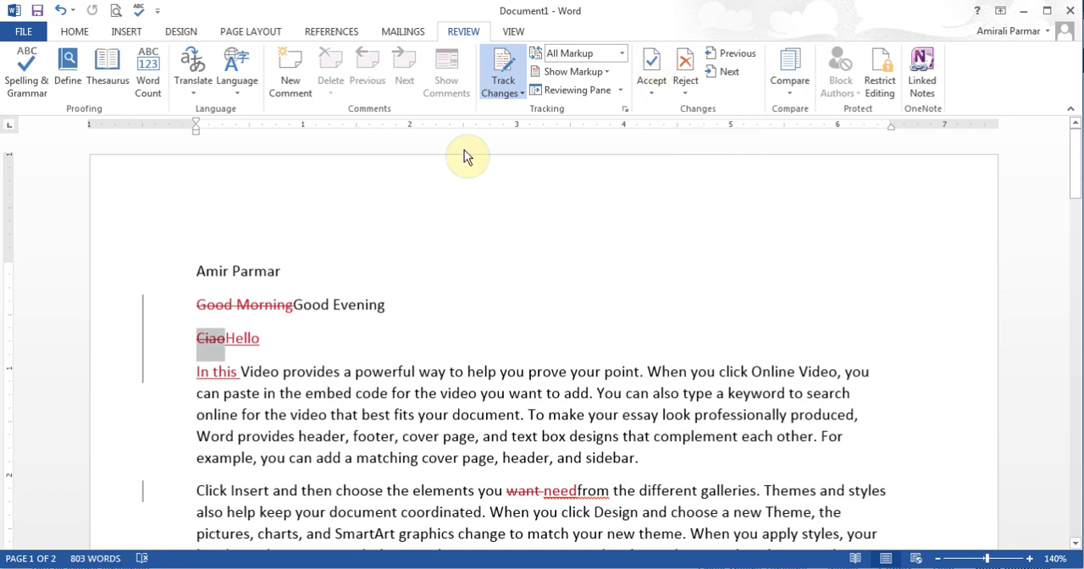
{"action": "key", "text": "ctrl+z"}
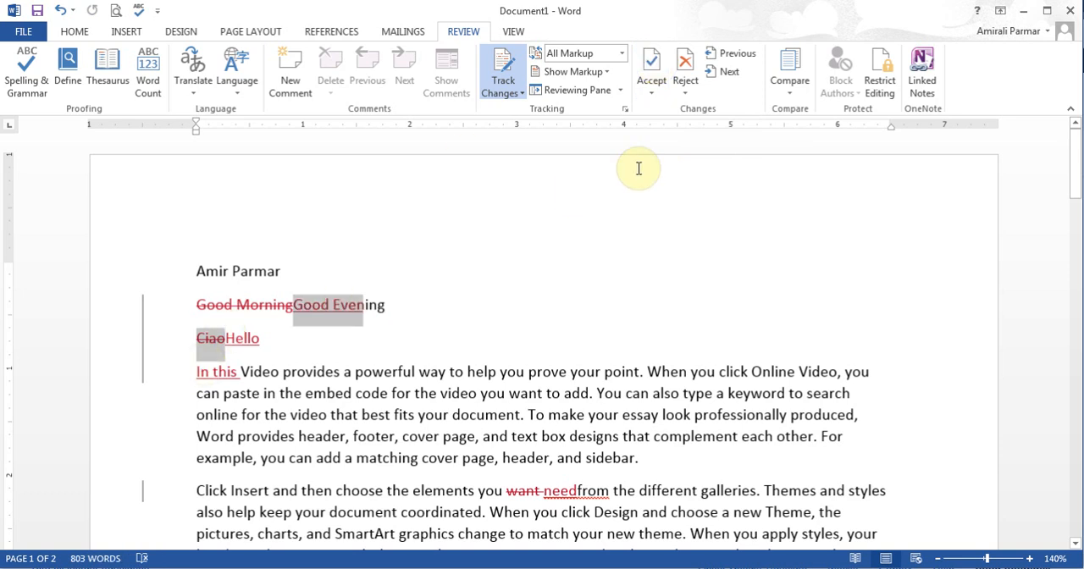
{"action": "left_click", "coordinate": [685, 66]}
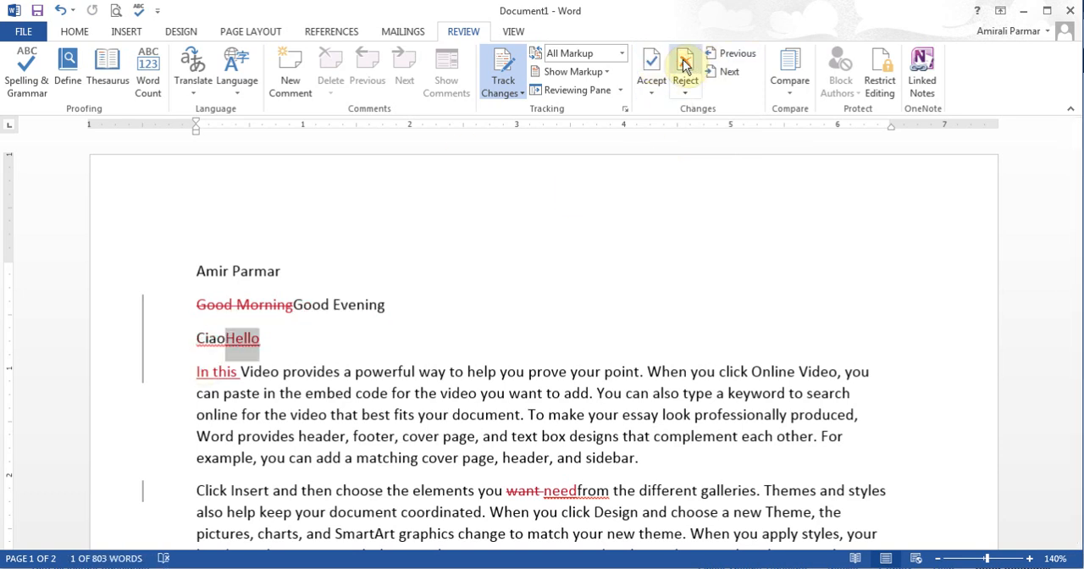
Step: Reject the tracked insertion "Hello" and accept the tracked deletion of "Good Morning"
{"action": "left_click", "coordinate": [685, 66]}
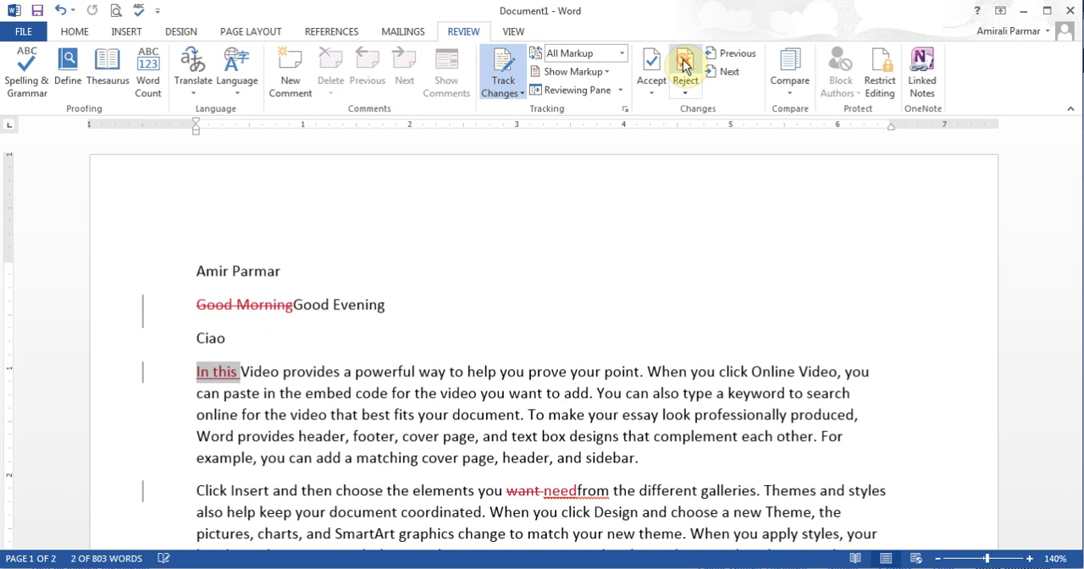
{"action": "left_click", "coordinate": [197, 271]}
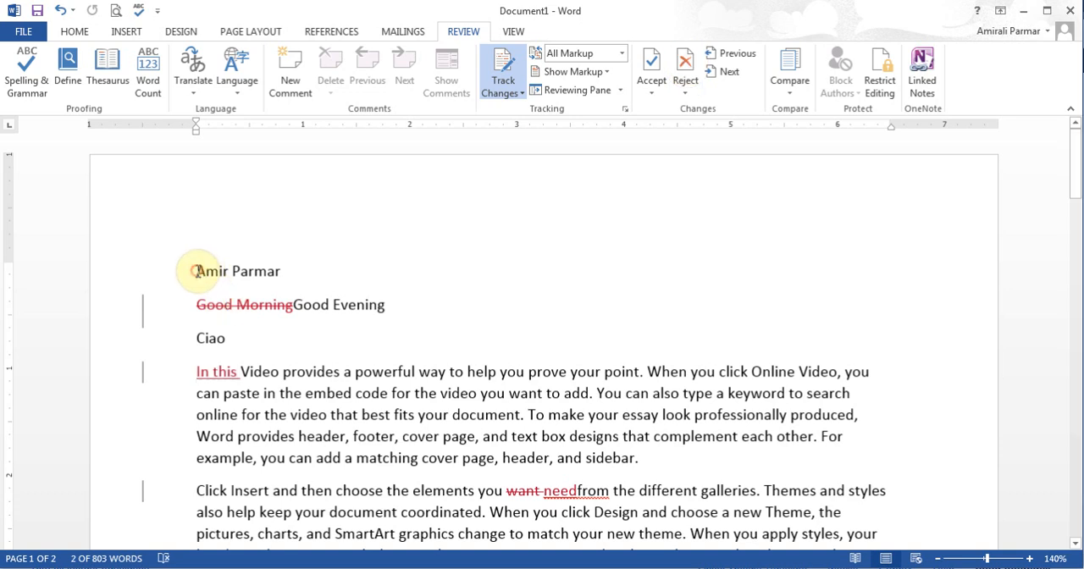
{"action": "left_click", "coordinate": [735, 54]}
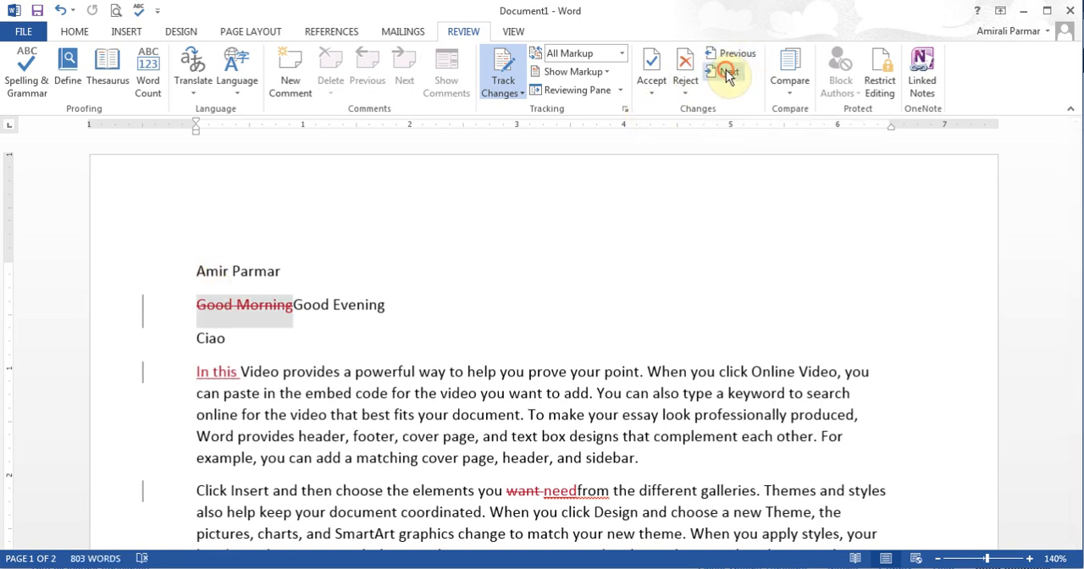
{"action": "left_click", "coordinate": [654, 93]}
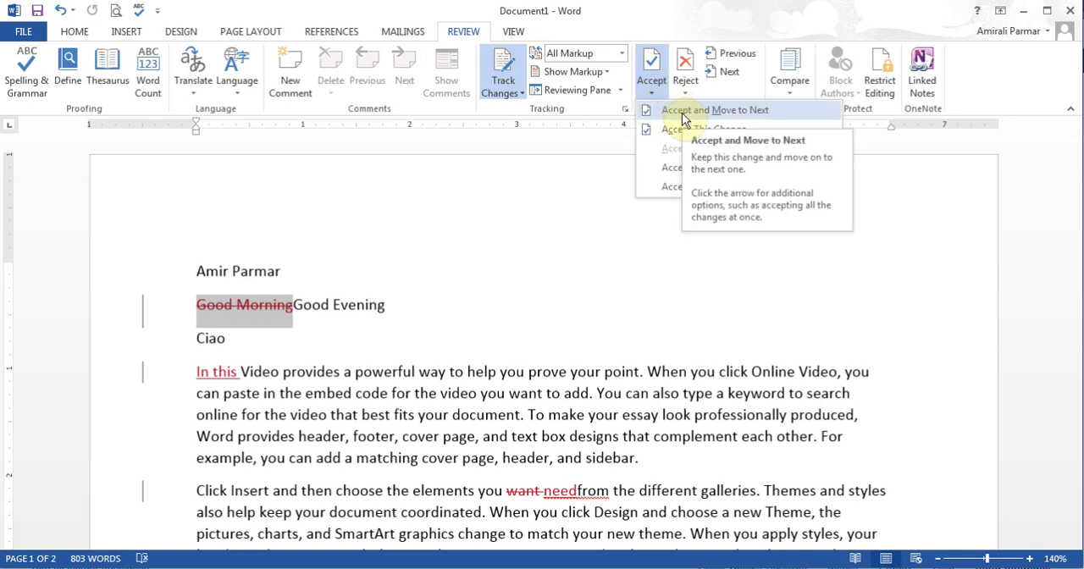
{"action": "left_click", "coordinate": [682, 118]}
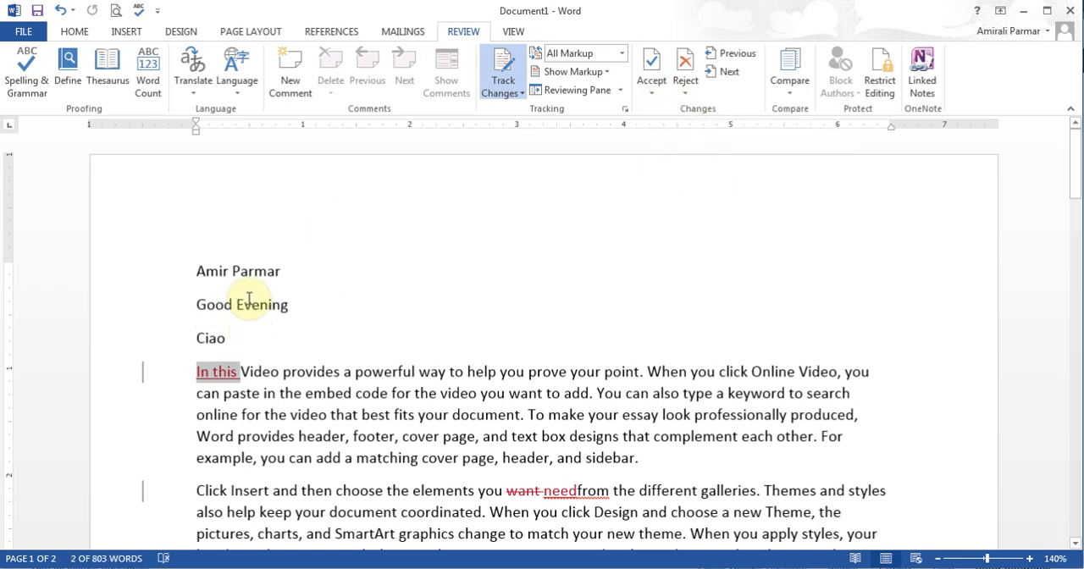
Step: Reject the tracked insertion "In this" and accept the tracked replacement of "want" with "need"
{"action": "left_click", "coordinate": [685, 66]}
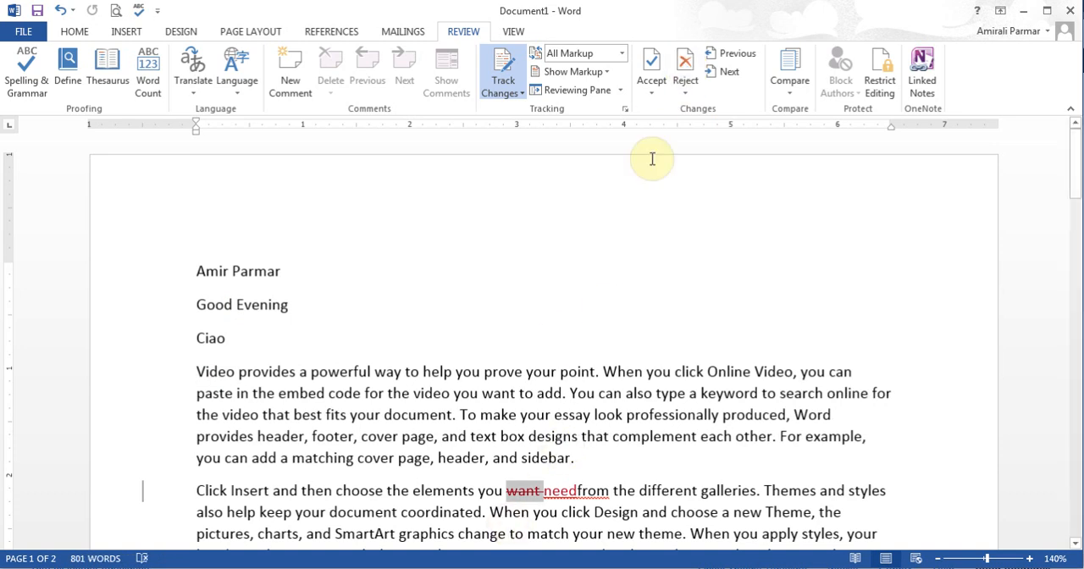
{"action": "left_click", "coordinate": [649, 65]}
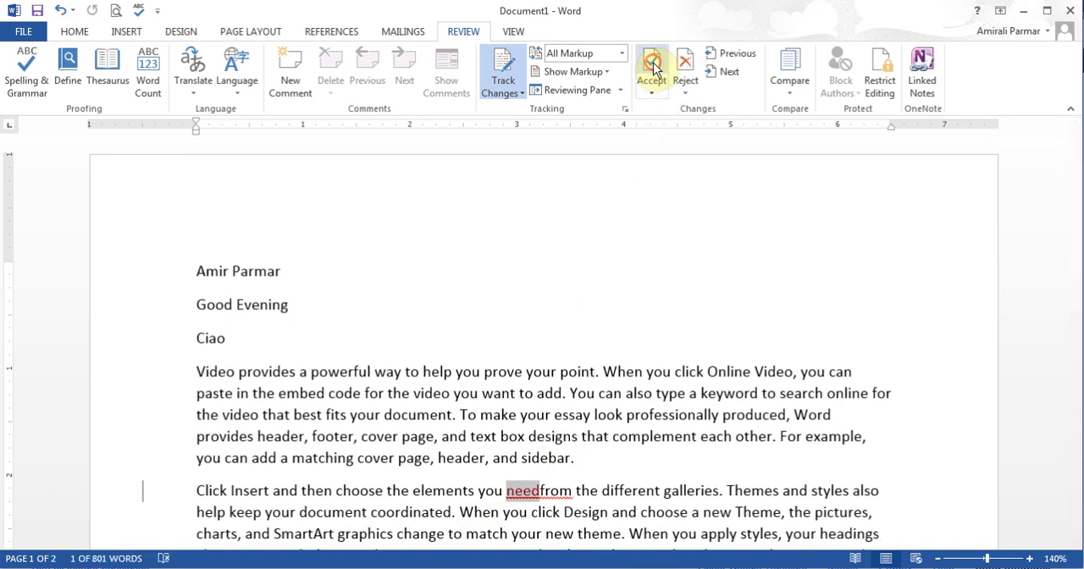
{"action": "left_click", "coordinate": [652, 68]}
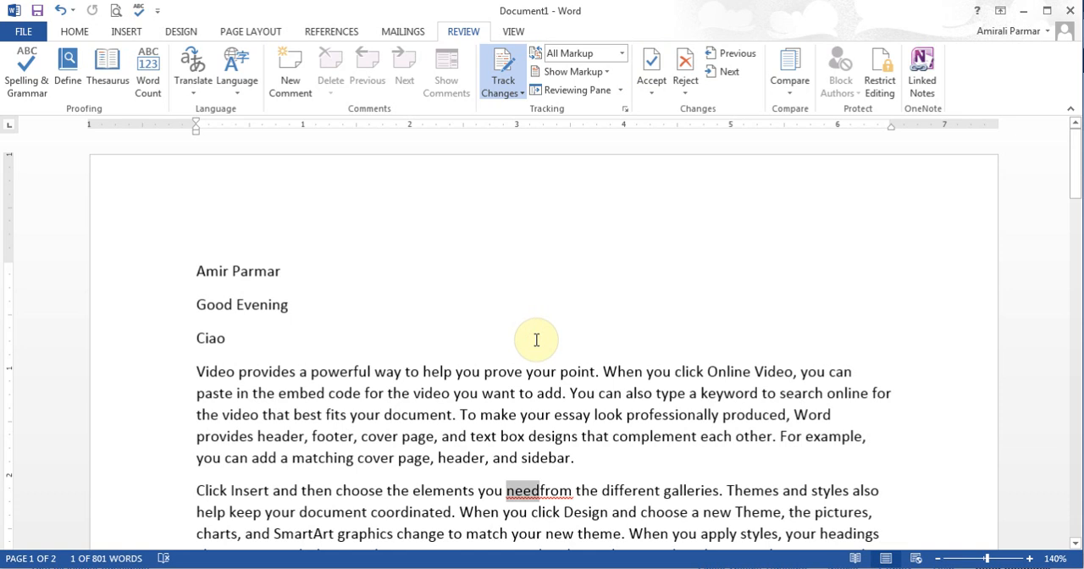
Step: Insert a tracked space between "need" and "from" in the "Click Insert" paragraph, and reject that change
{"action": "left_click", "coordinate": [539, 489]}
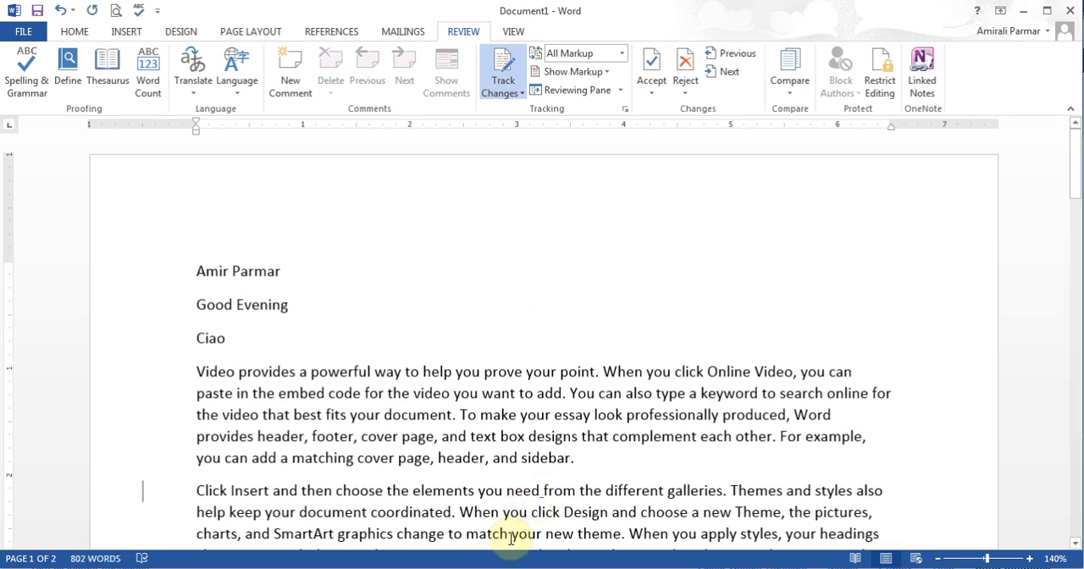
{"action": "left_click", "coordinate": [531, 490]}
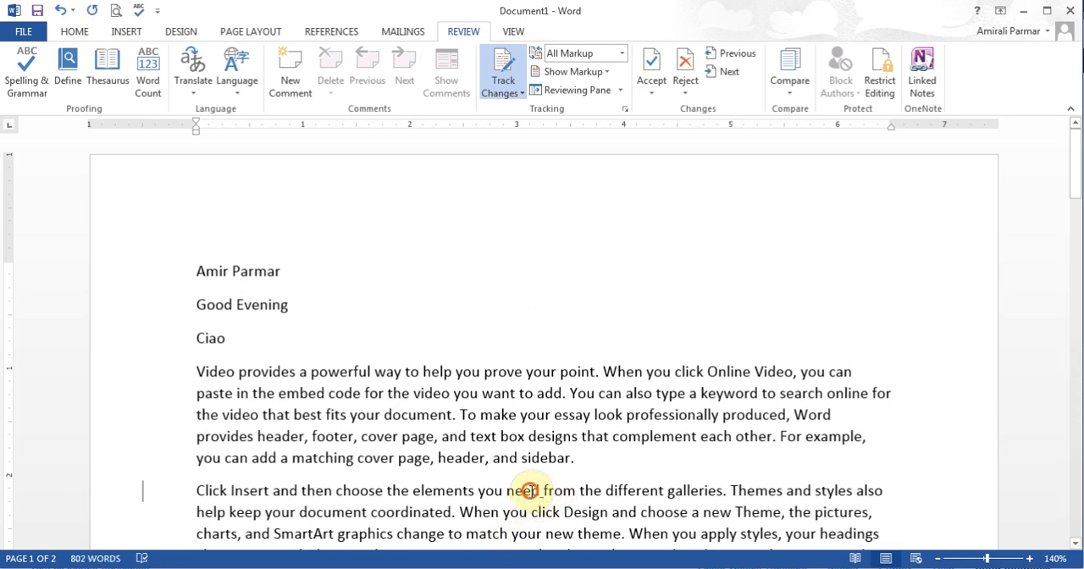
{"action": "left_click", "coordinate": [685, 95]}
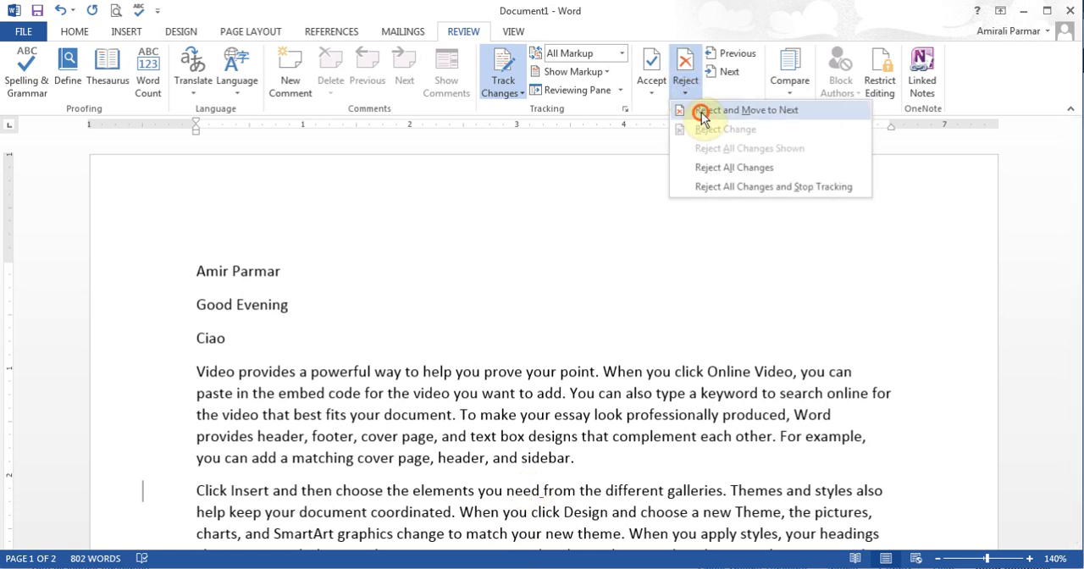
{"action": "left_click", "coordinate": [696, 111]}
{"action": "left_click", "coordinate": [685, 60]}
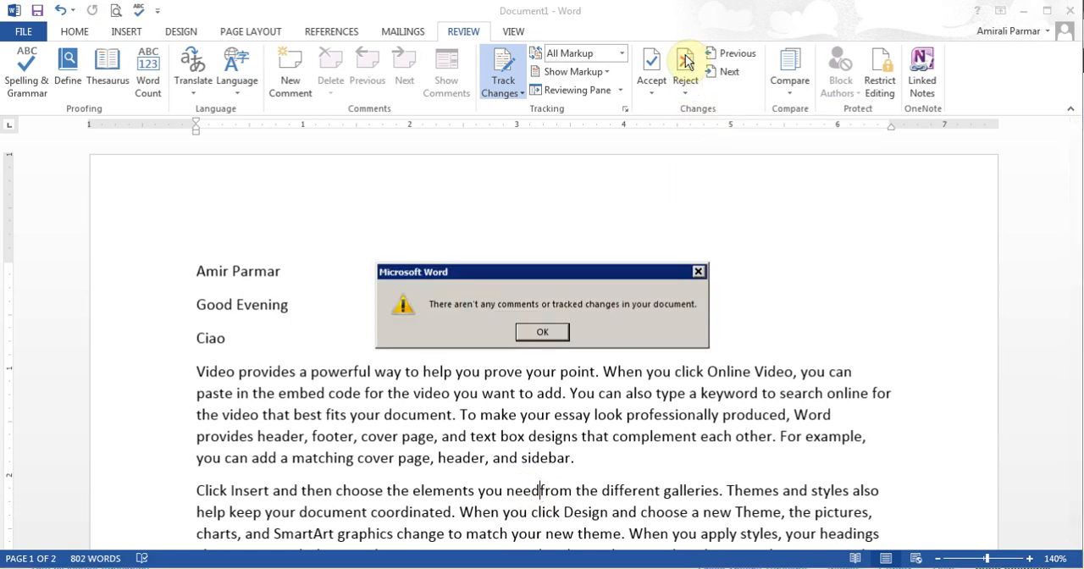
{"action": "left_click", "coordinate": [542, 331]}
{"action": "left_click", "coordinate": [426, 379]}
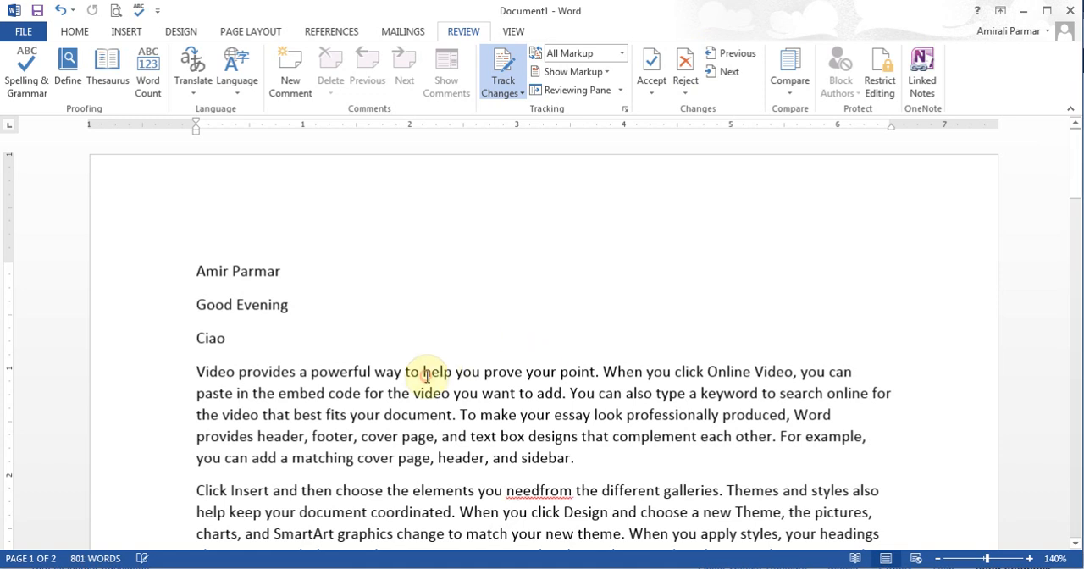
Step: Turn off change tracking and insert a space between "need" and "from" in the "Click Insert" paragraph
{"action": "left_click", "coordinate": [511, 93]}
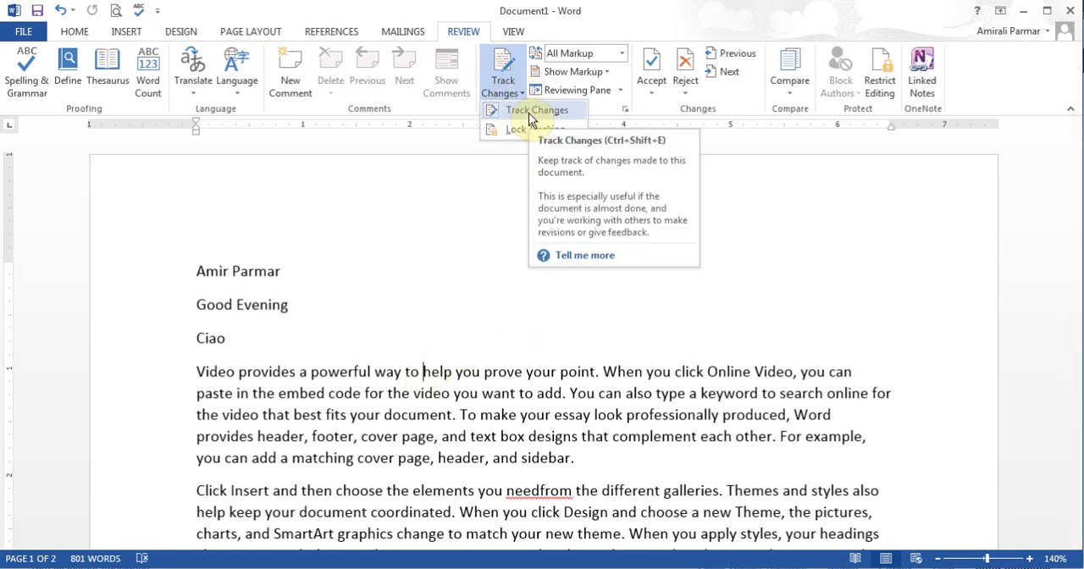
{"action": "left_click", "coordinate": [528, 112]}
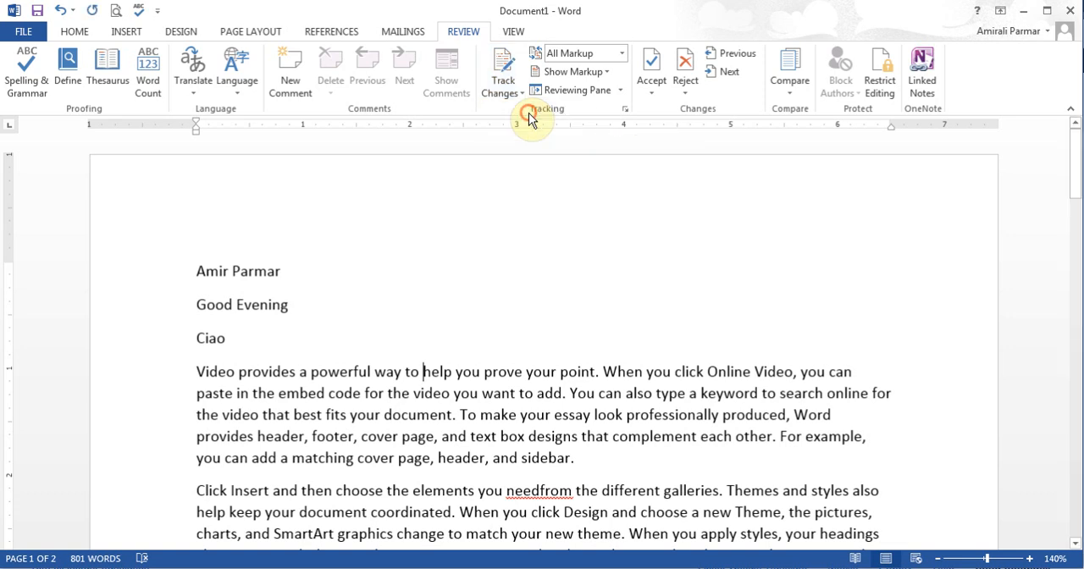
{"action": "left_click", "coordinate": [539, 490]}
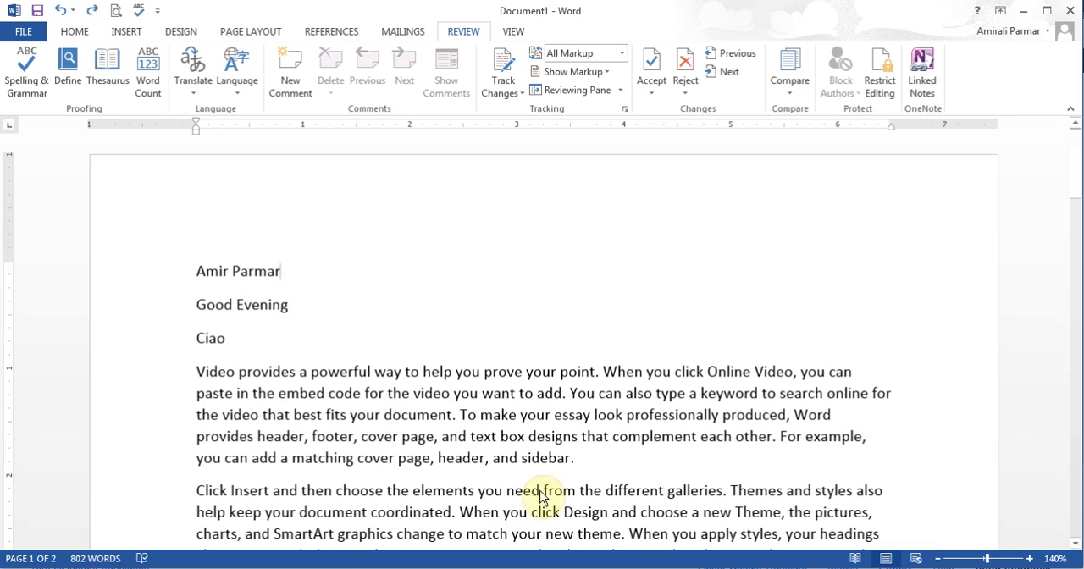
Step: With change tracking turned on, replace "Good Evening" with "Bad Evening" and list the revisions in a vertical Reviewing Pane
{"action": "left_click", "coordinate": [506, 75]}
{"action": "left_click_drag", "start_coordinate": [293, 305], "coordinate": [177, 305]}
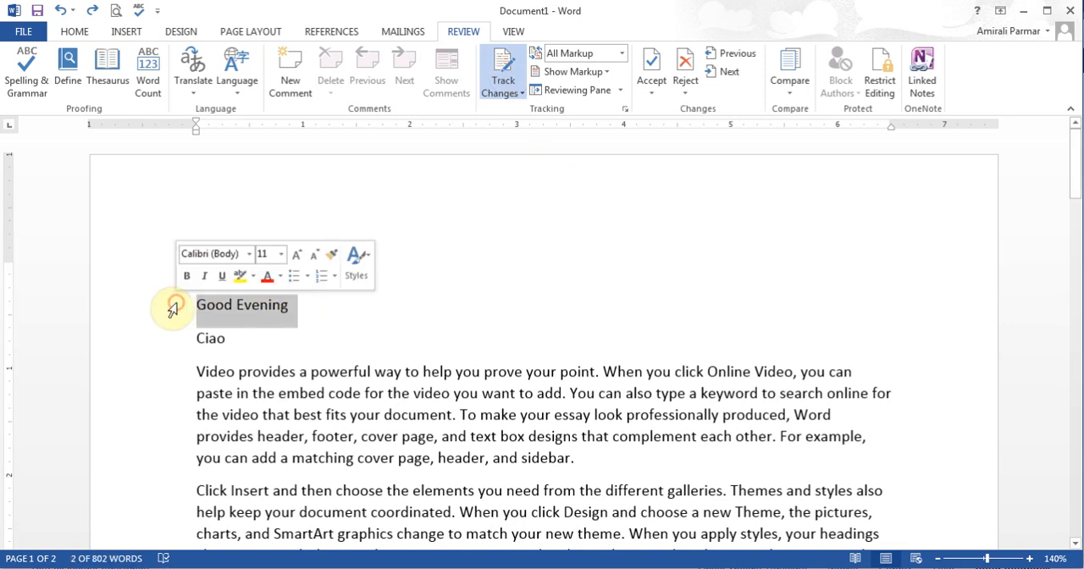
{"action": "type", "text": "Bad Evening"}
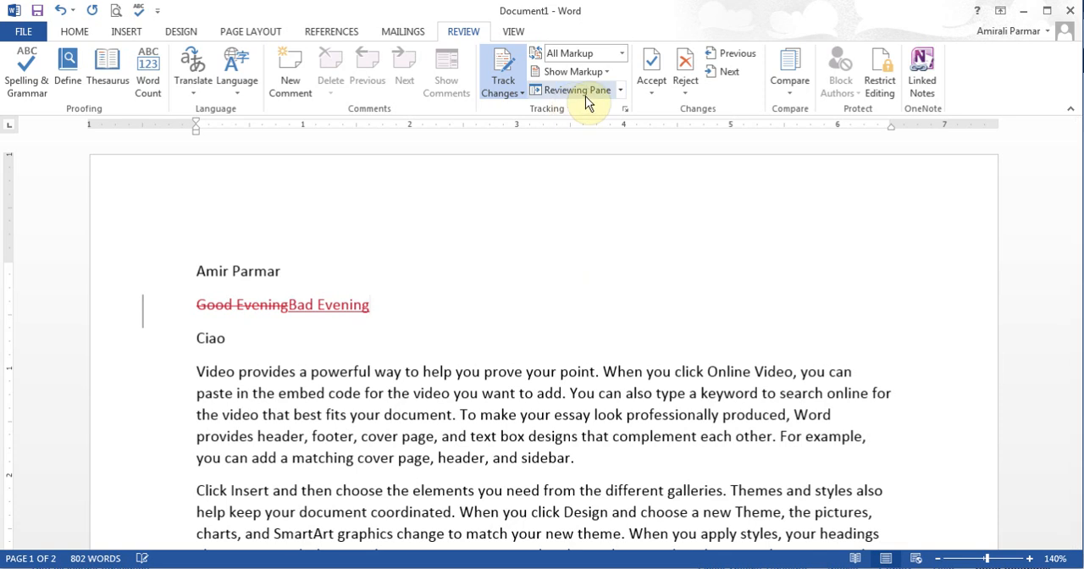
{"action": "left_click", "coordinate": [622, 91]}
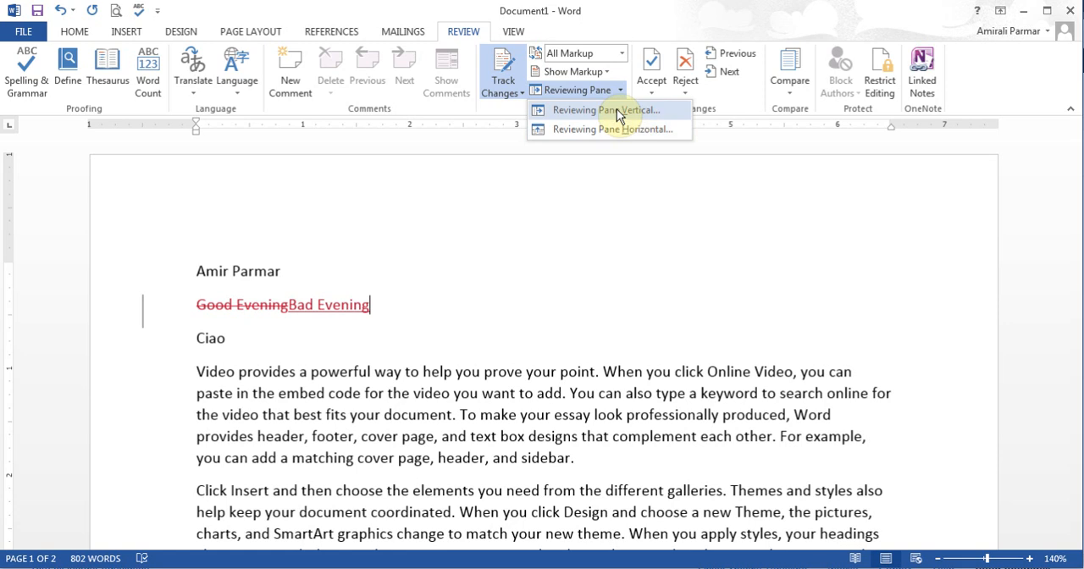
{"action": "left_click", "coordinate": [617, 110]}
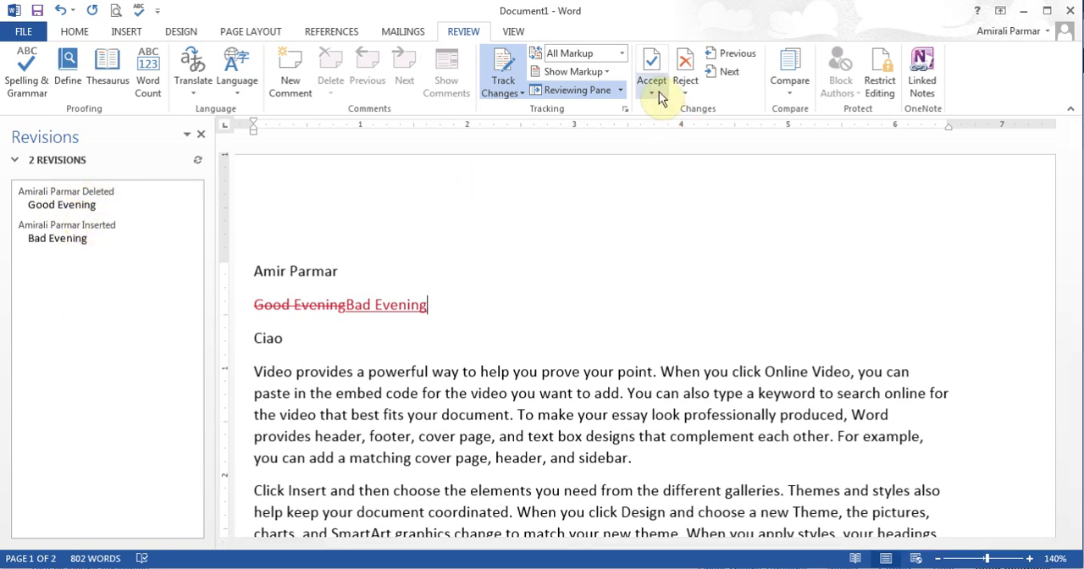
Step: Reject the tracked deletion of "Good Evening" and the insertion "Bad Evening", and close the Revisions pane
{"action": "left_click", "coordinate": [252, 271]}
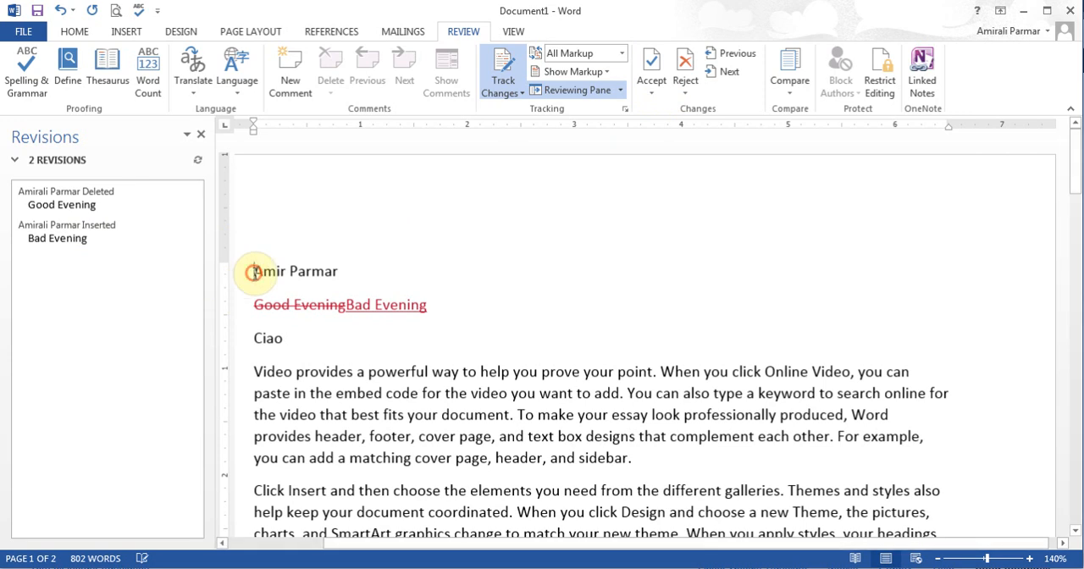
{"action": "left_click", "coordinate": [651, 85]}
{"action": "left_click", "coordinate": [685, 110]}
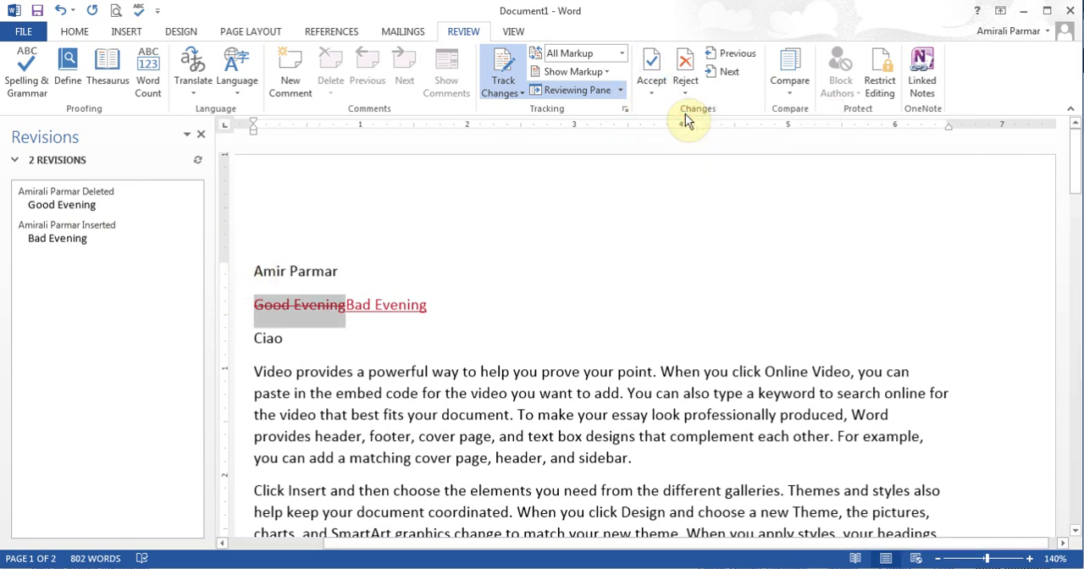
{"action": "left_click", "coordinate": [688, 56]}
{"action": "left_click", "coordinate": [688, 56]}
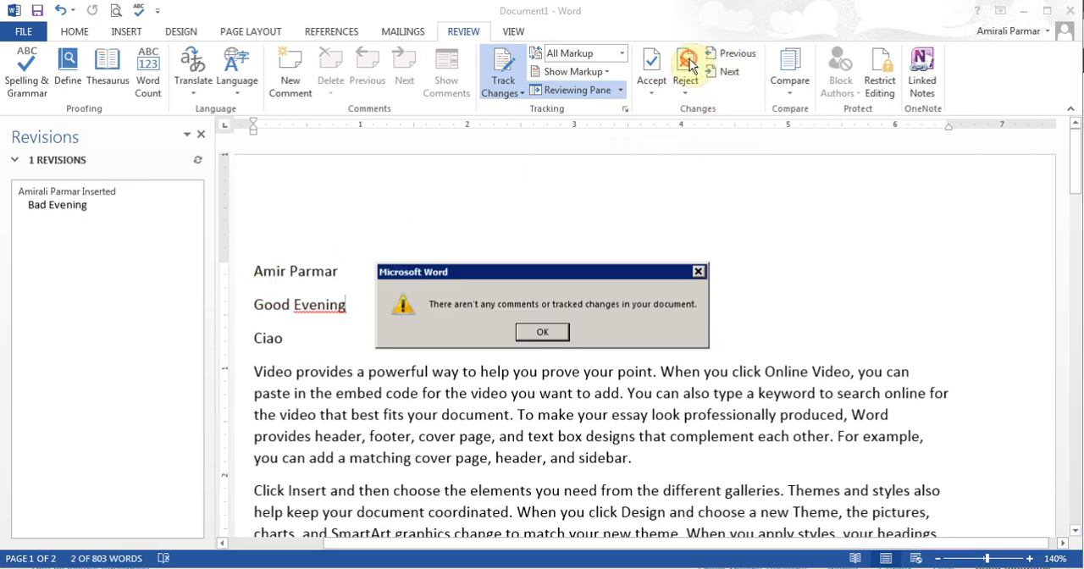
{"action": "left_click", "coordinate": [540, 331]}
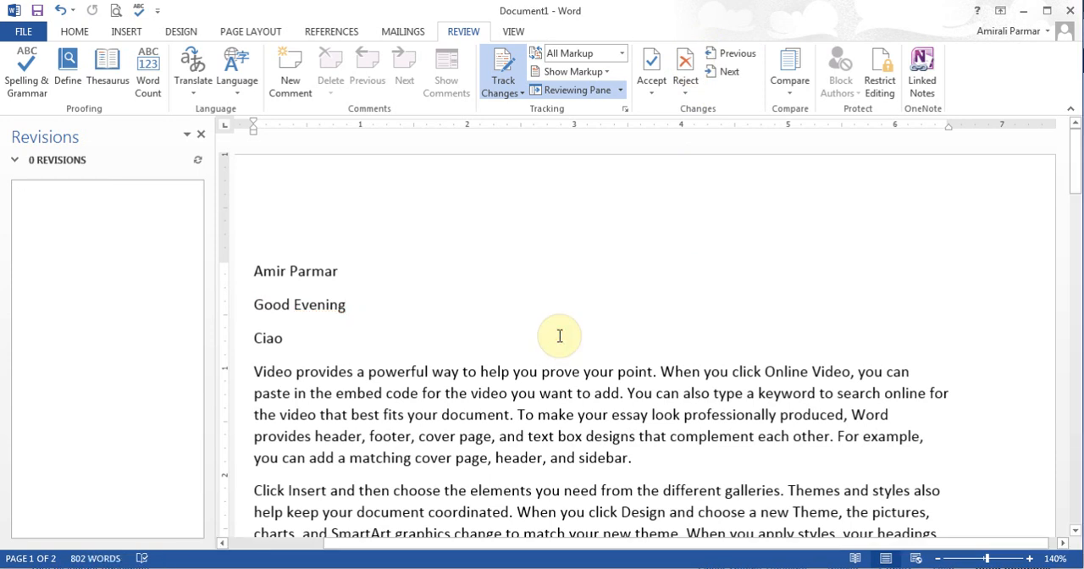
{"action": "left_click", "coordinate": [200, 134]}
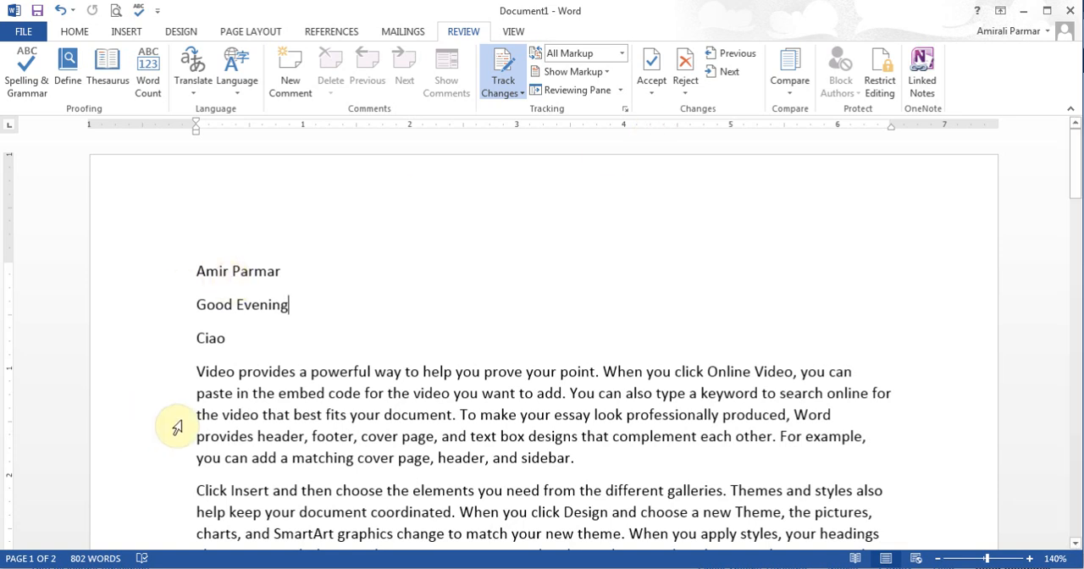
Step: Set the markup display to Original and run a spelling and grammar check on the document
{"action": "left_click", "coordinate": [622, 54]}
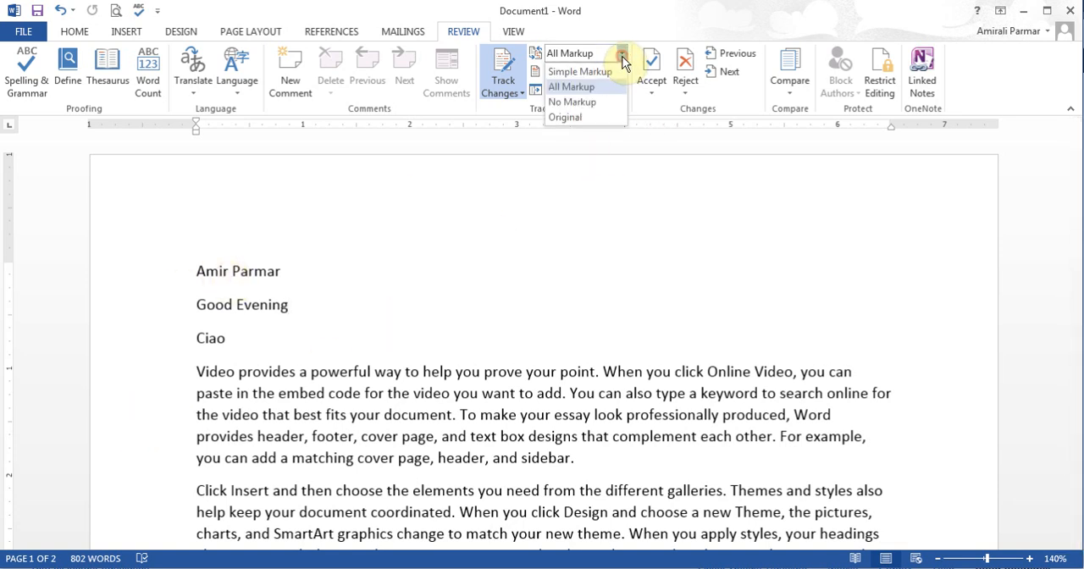
{"action": "left_click", "coordinate": [605, 117]}
{"action": "left_click", "coordinate": [622, 53]}
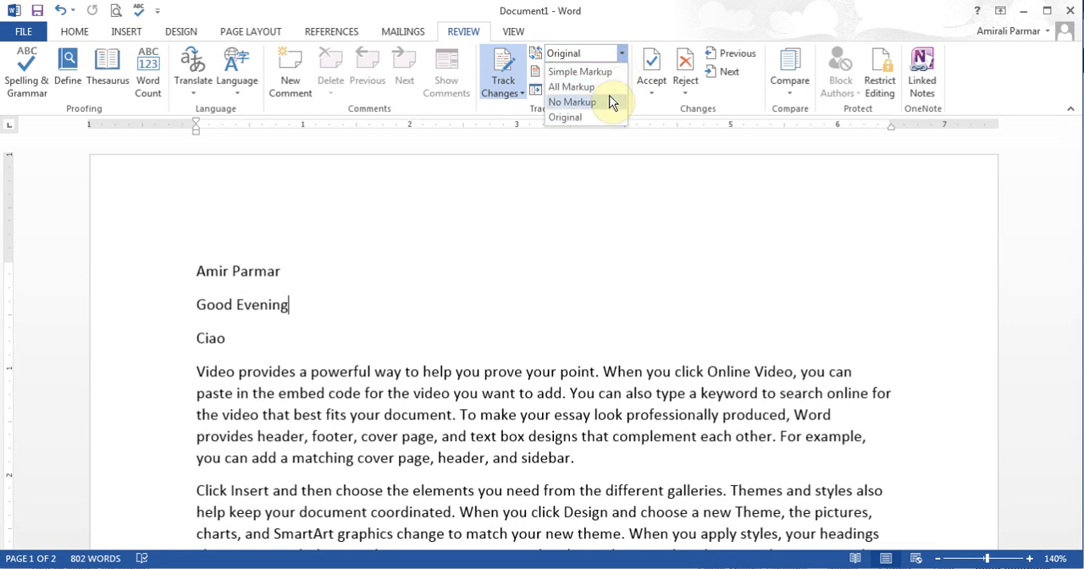
{"action": "left_click", "coordinate": [480, 280]}
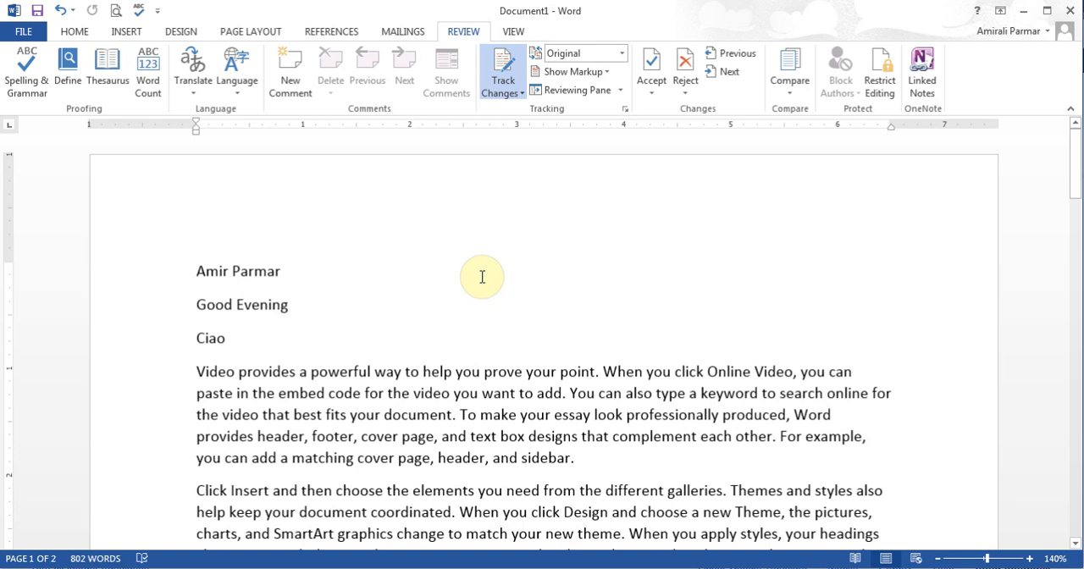
{"action": "key", "text": "F7"}
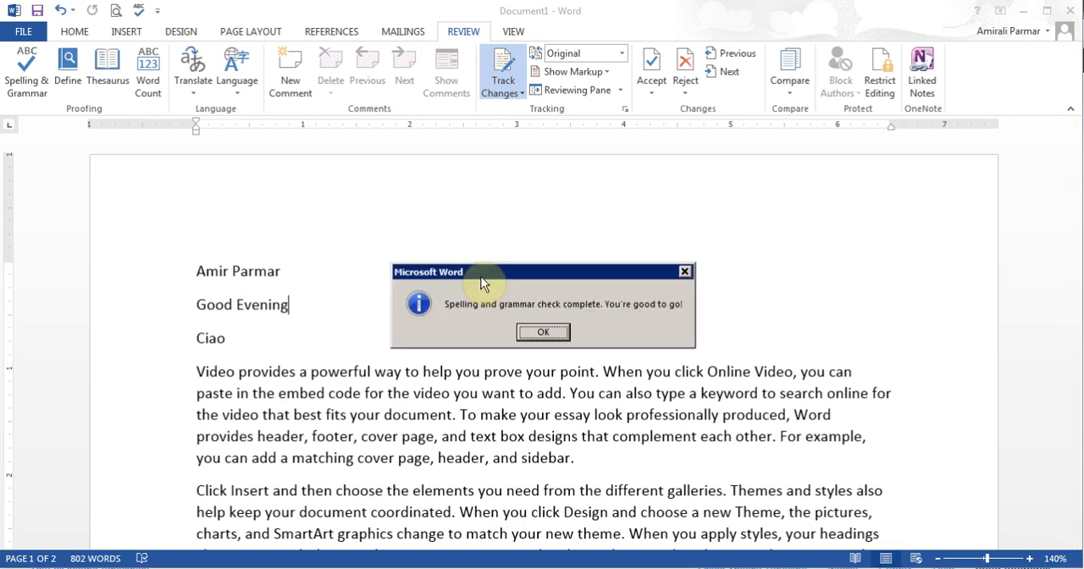
{"action": "key", "text": "Return"}
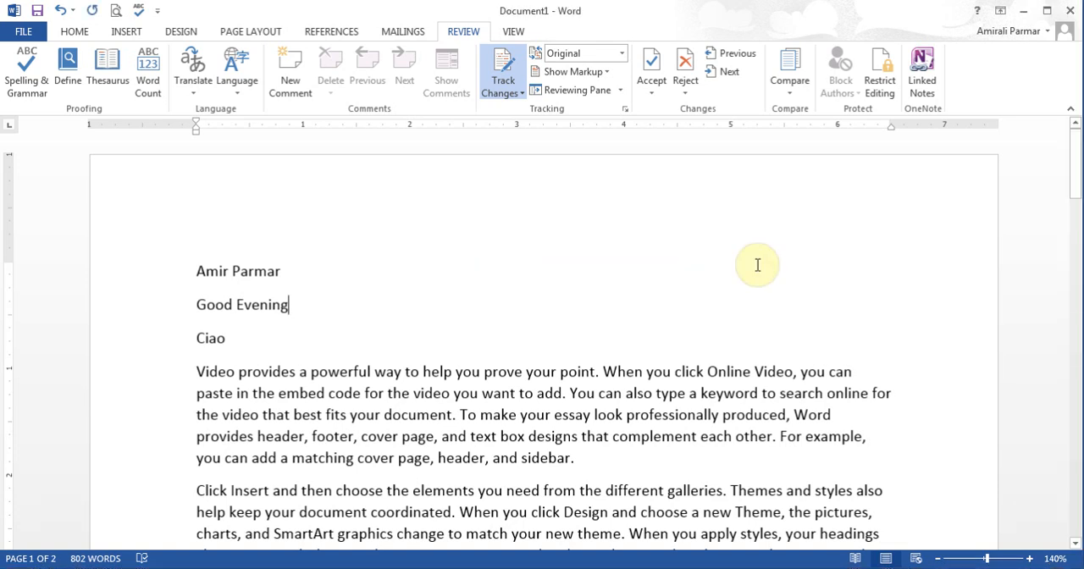
Step: Start a comparison of two document versions with Document a.docx from the Word 2013 folder as the original document
{"action": "left_click", "coordinate": [794, 91]}
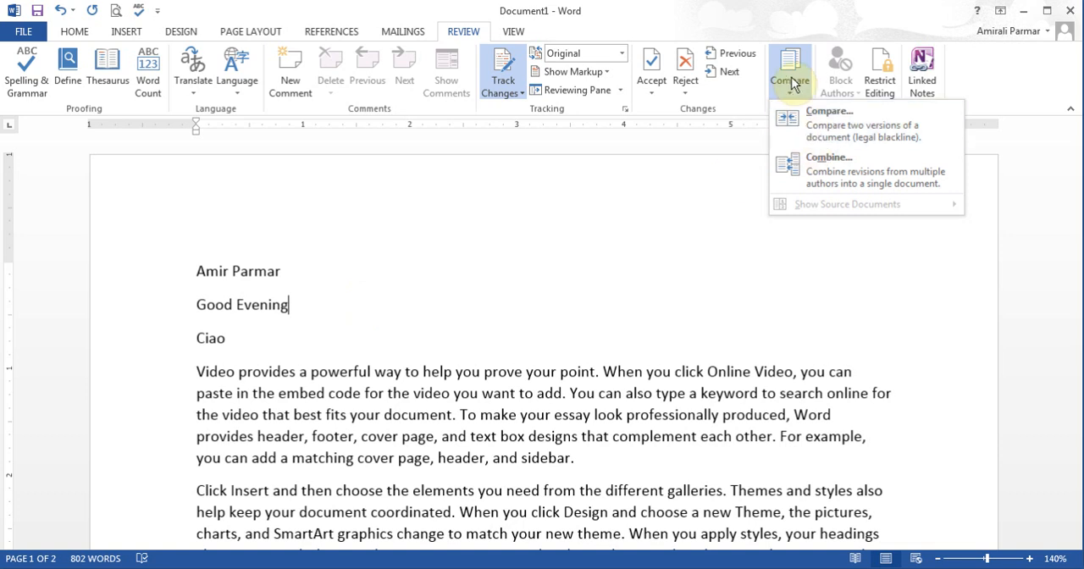
{"action": "left_click", "coordinate": [834, 141]}
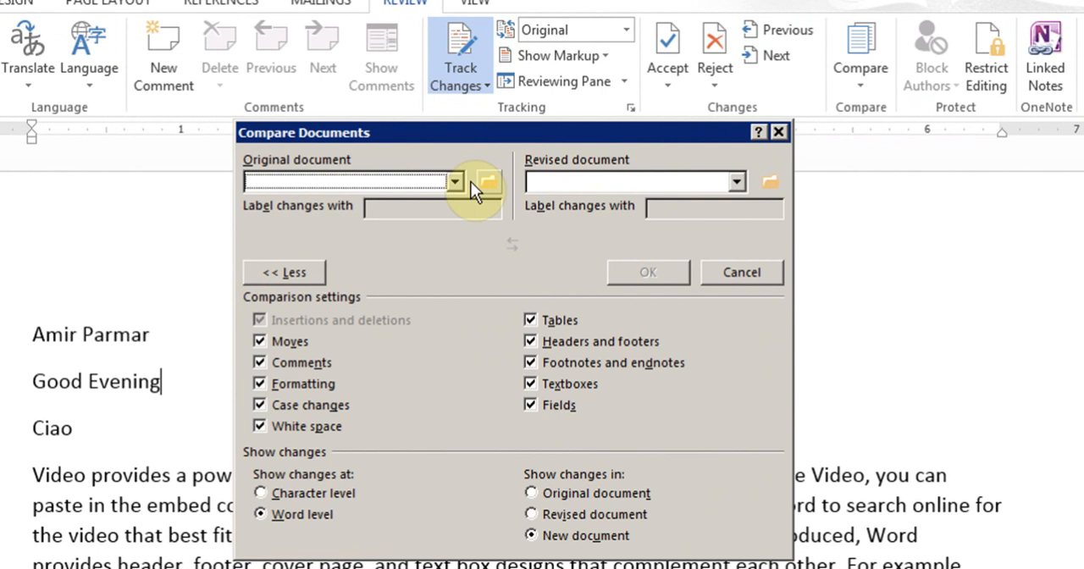
{"action": "left_click", "coordinate": [303, 271]}
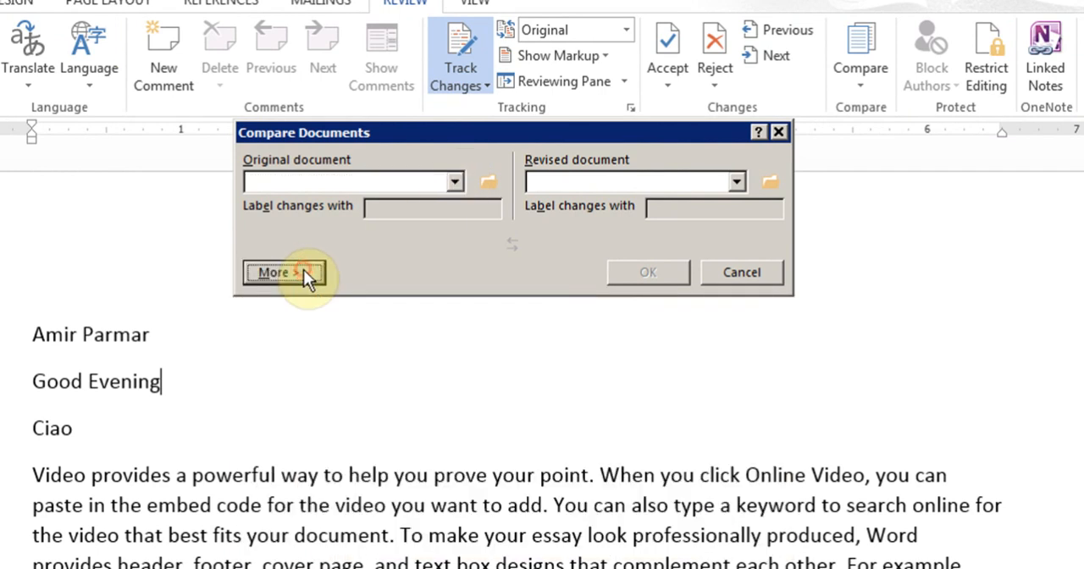
{"action": "left_click", "coordinate": [487, 183]}
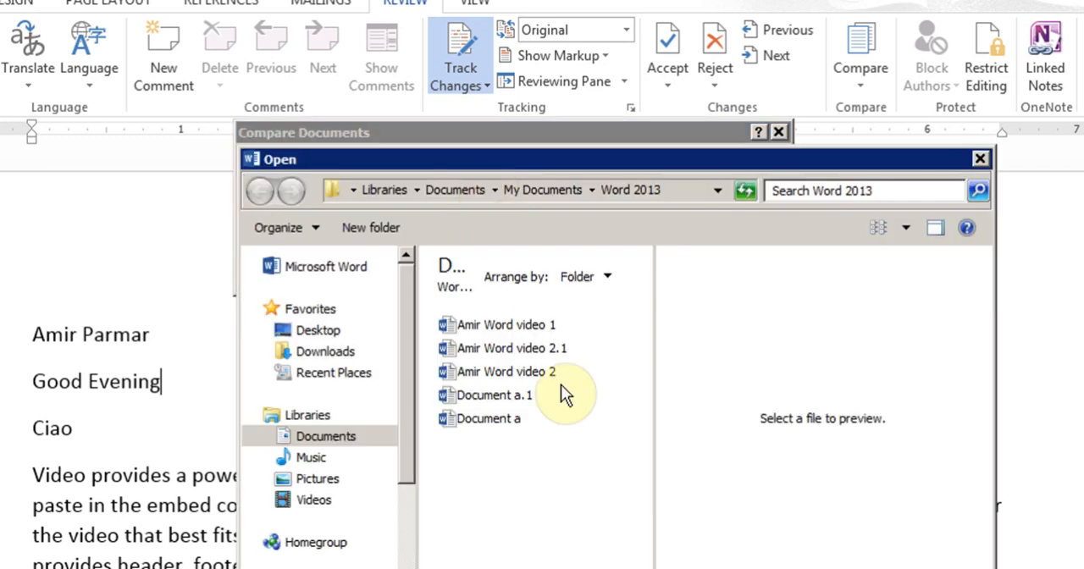
{"action": "left_click", "coordinate": [485, 420]}
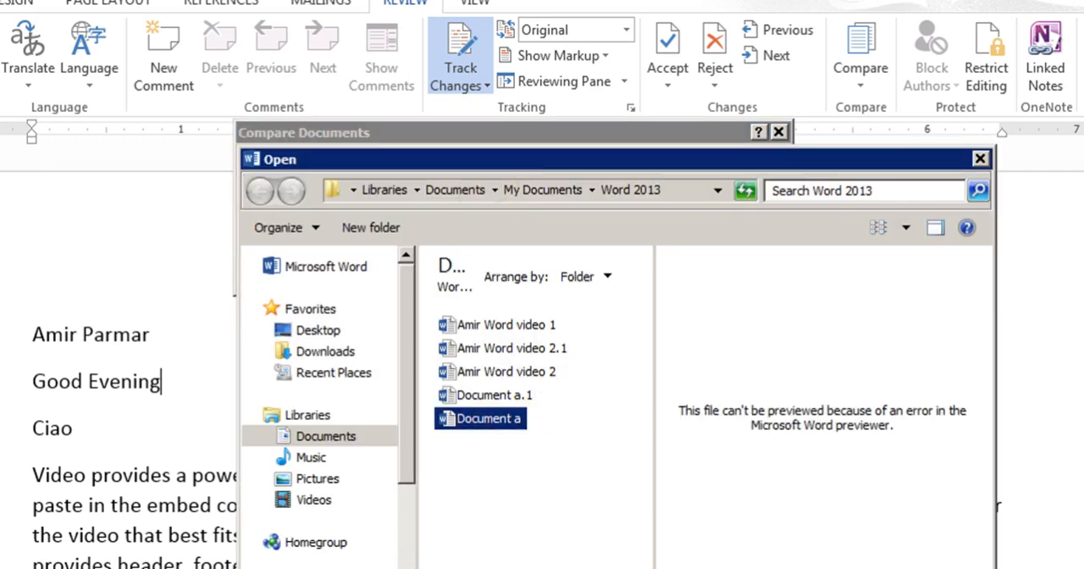
{"action": "key", "text": "Return"}
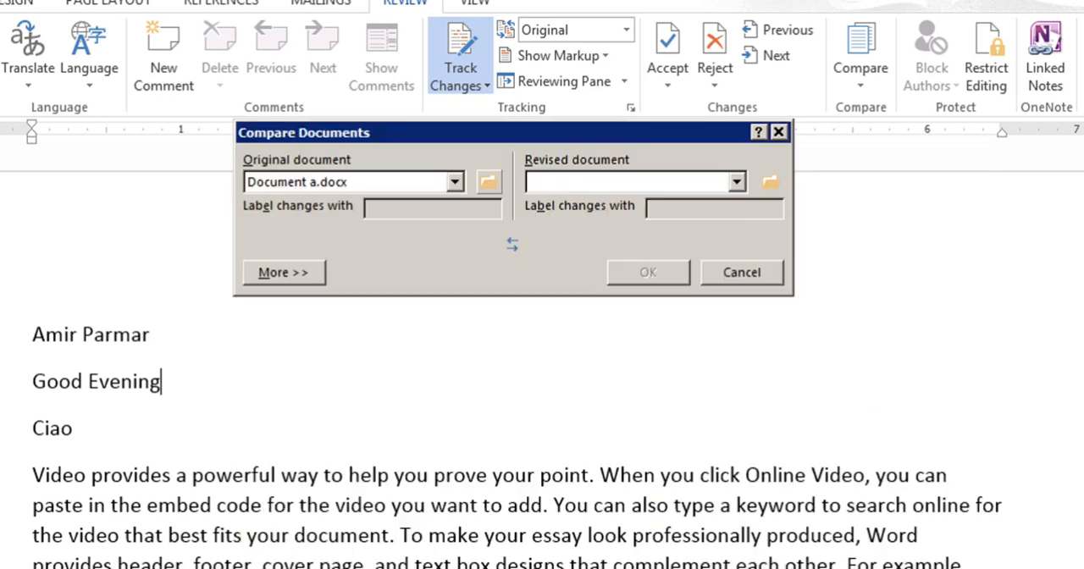
Step: Set Document a.1.docx as the revised document and generate the comparison at word level in a new document
{"action": "left_click", "coordinate": [738, 183]}
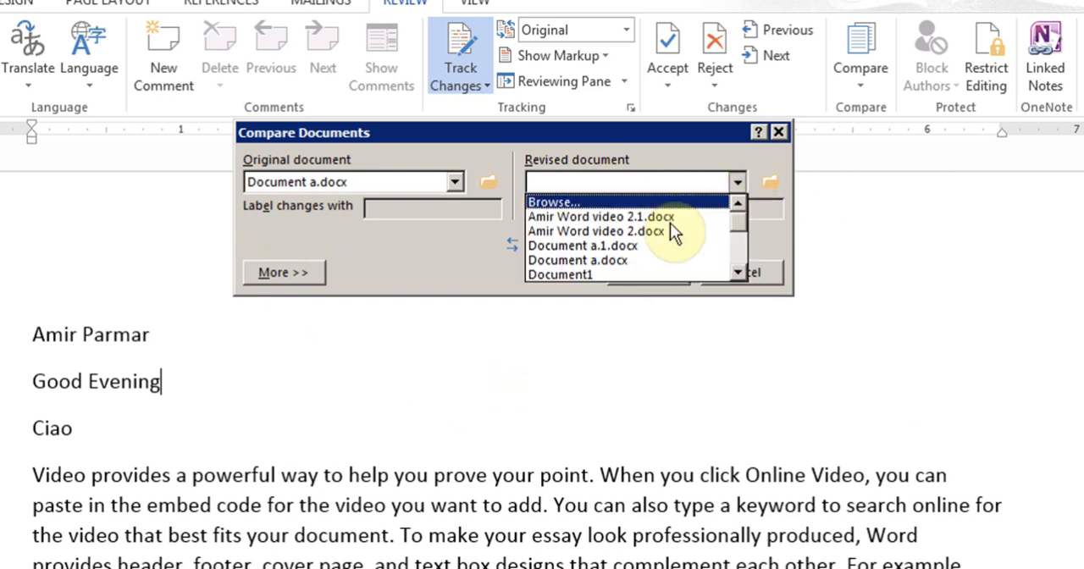
{"action": "left_click", "coordinate": [622, 246]}
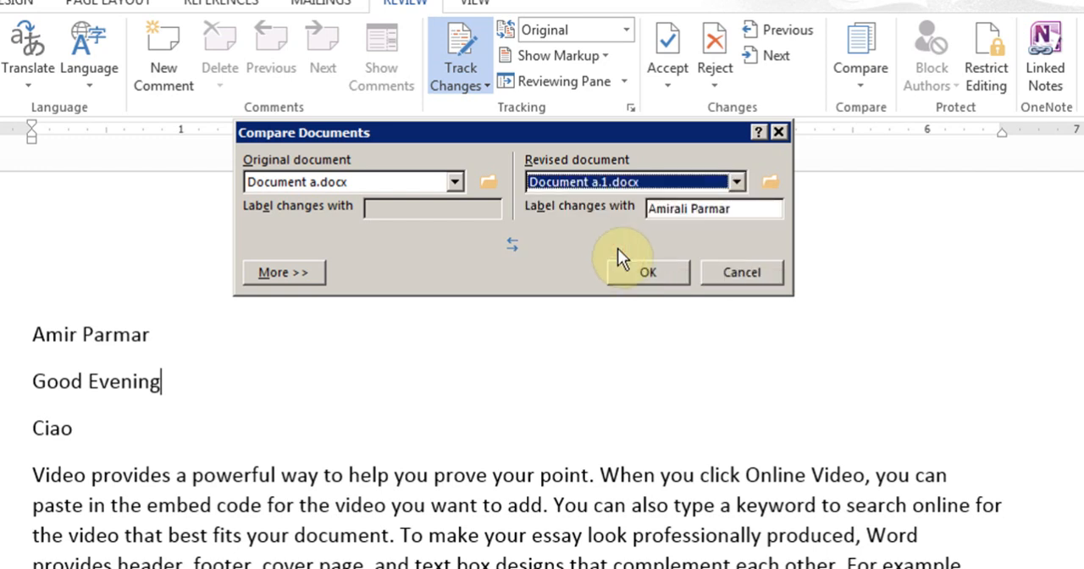
{"action": "left_click", "coordinate": [307, 273]}
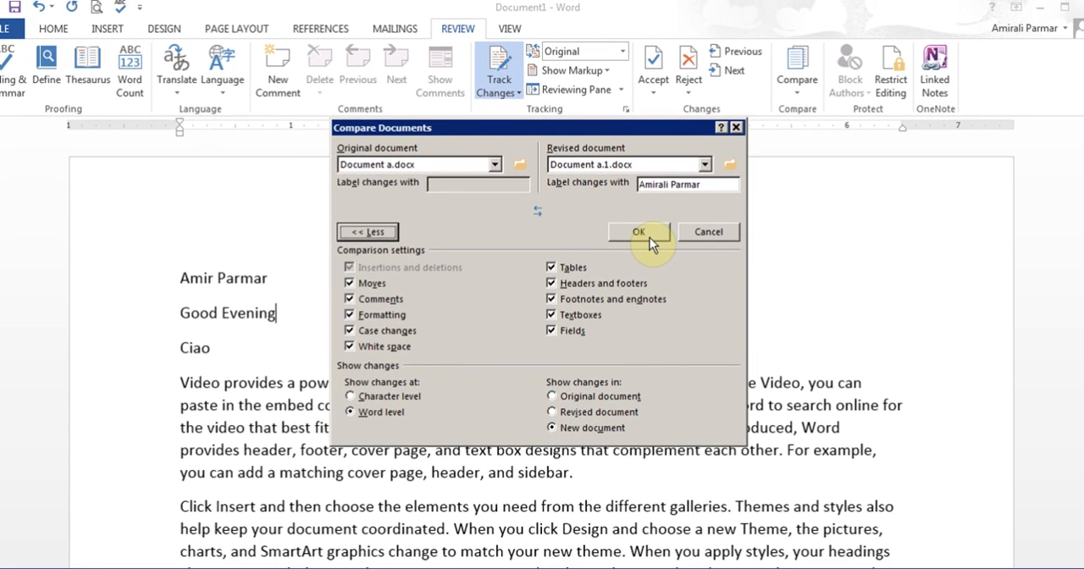
{"action": "left_click", "coordinate": [648, 272]}
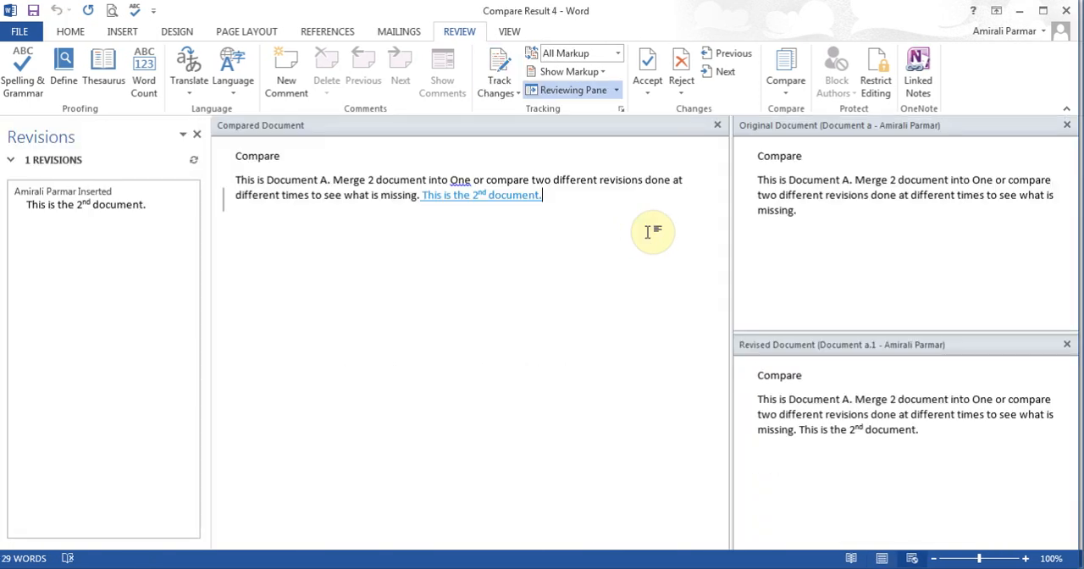
Step: Try to go to the next tracked change from the original document's view
{"action": "left_click", "coordinate": [818, 183]}
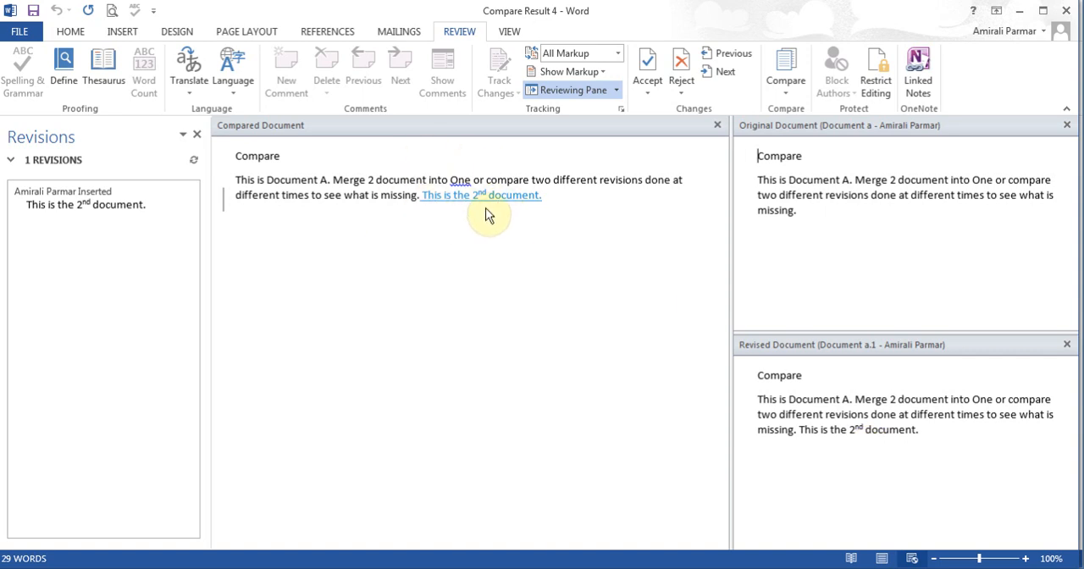
{"action": "mouse_move", "coordinate": [485, 215]}
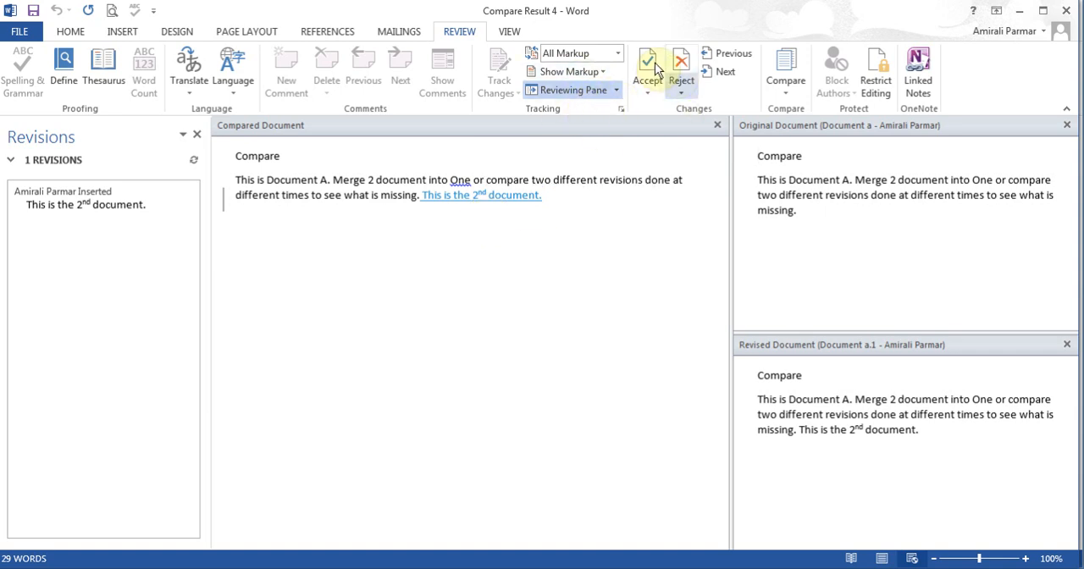
{"action": "left_click", "coordinate": [729, 75]}
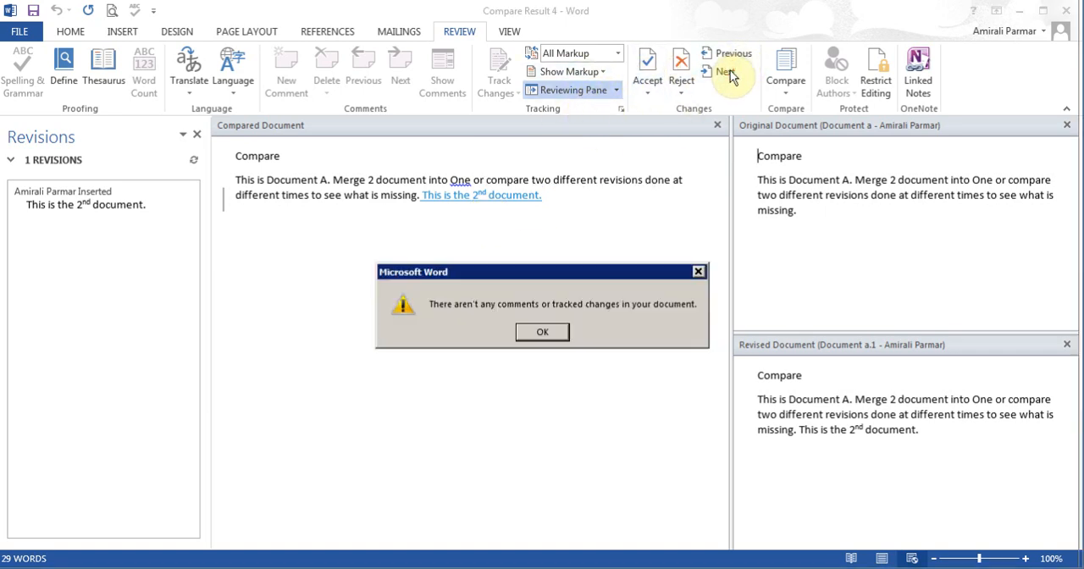
{"action": "left_click", "coordinate": [539, 331]}
Step: Accept the tracked insertion "This is the 2nd document." in the compared document
{"action": "left_click", "coordinate": [238, 181]}
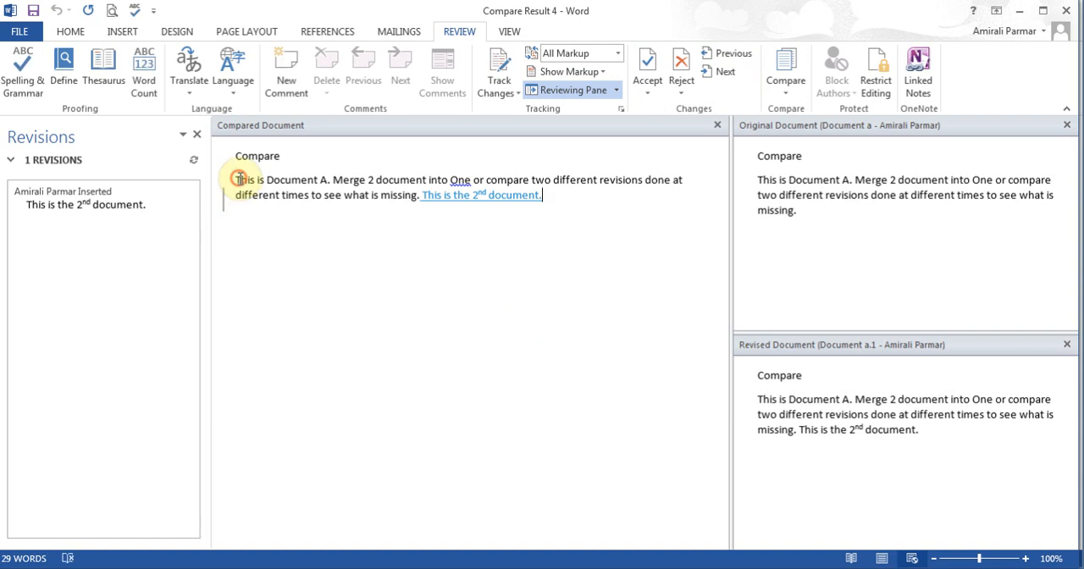
{"action": "left_click", "coordinate": [647, 91]}
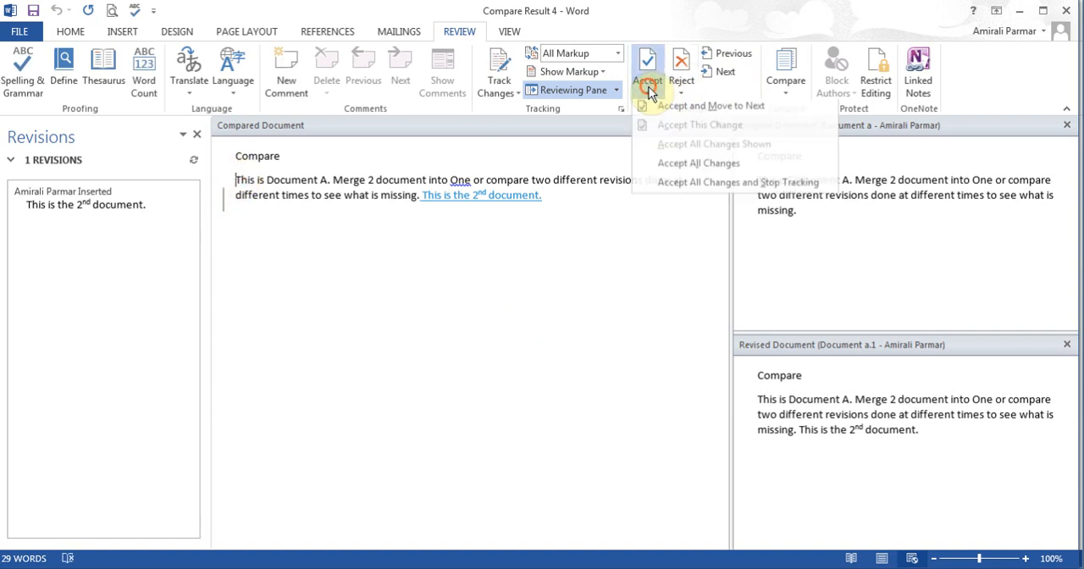
{"action": "left_click", "coordinate": [661, 114]}
{"action": "left_click", "coordinate": [648, 63]}
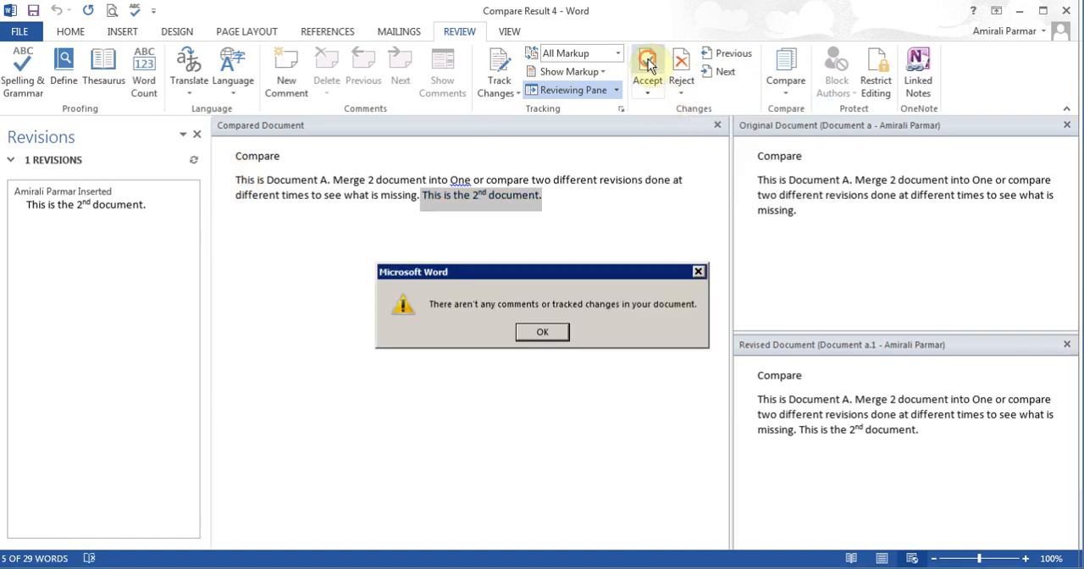
{"action": "left_click", "coordinate": [551, 330]}
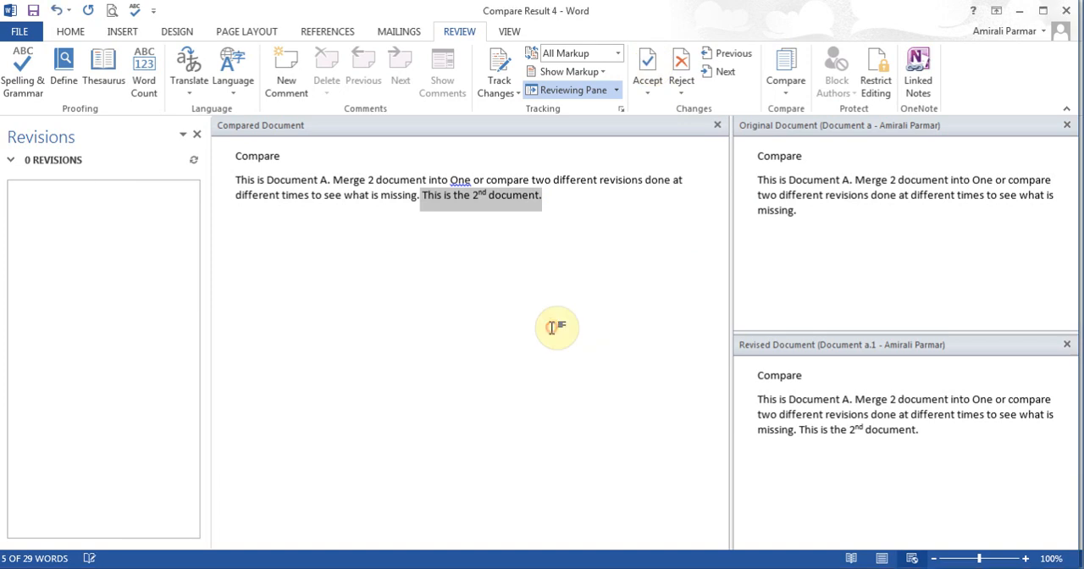
{"action": "left_click", "coordinate": [572, 195]}
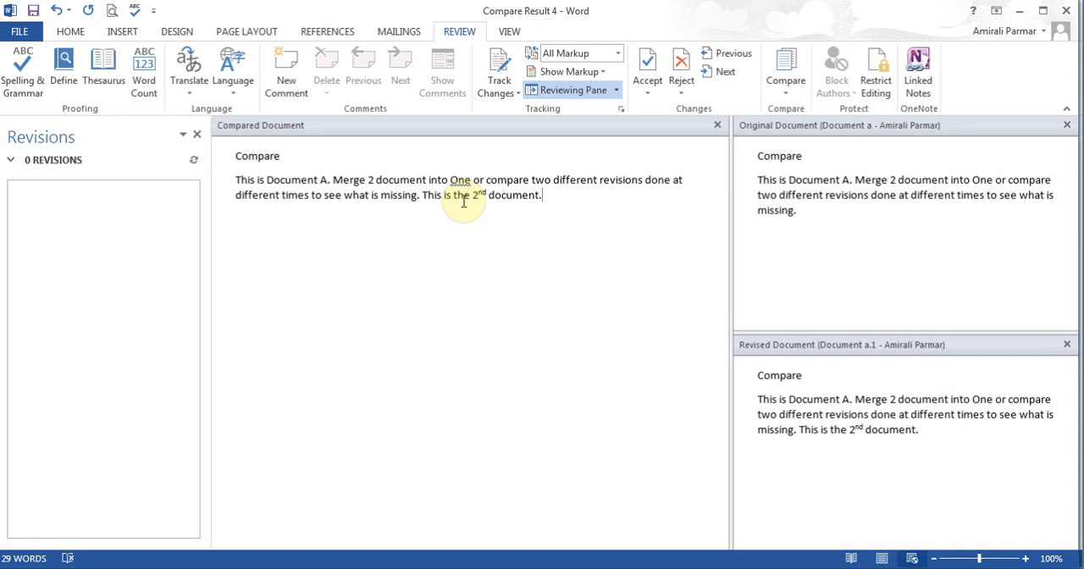
Step: Examine the Combine Documents options and the files offered as the original document, without combining anything
{"action": "left_click", "coordinate": [789, 85]}
{"action": "left_click", "coordinate": [817, 165]}
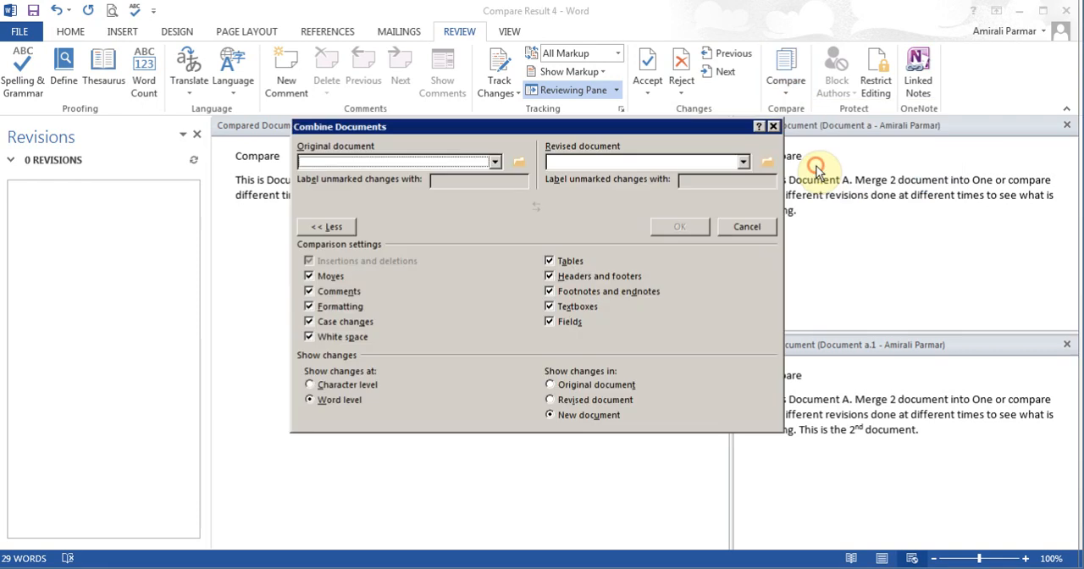
{"action": "left_click", "coordinate": [495, 162]}
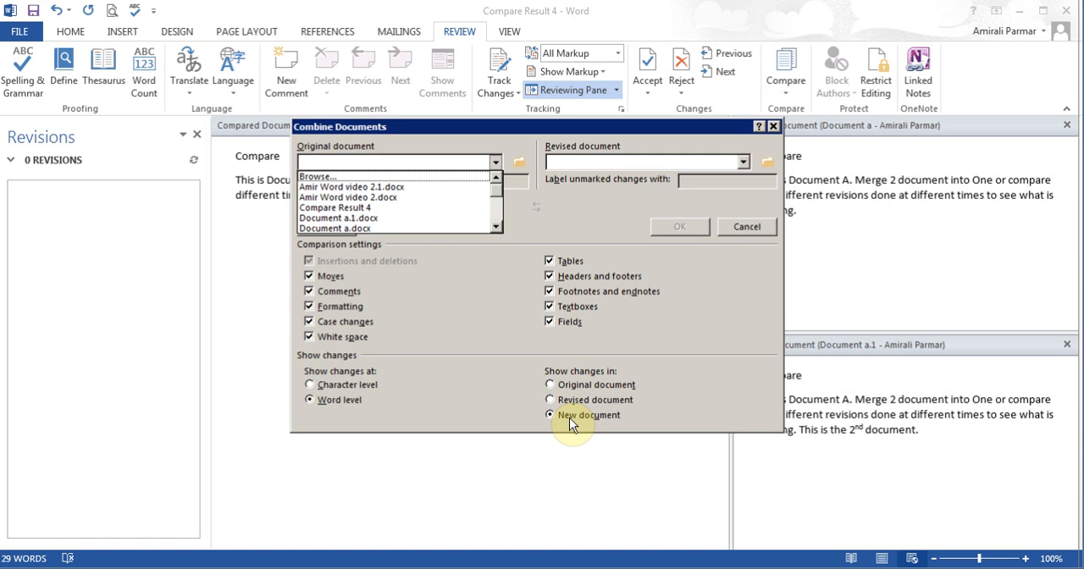
{"action": "left_click", "coordinate": [746, 227]}
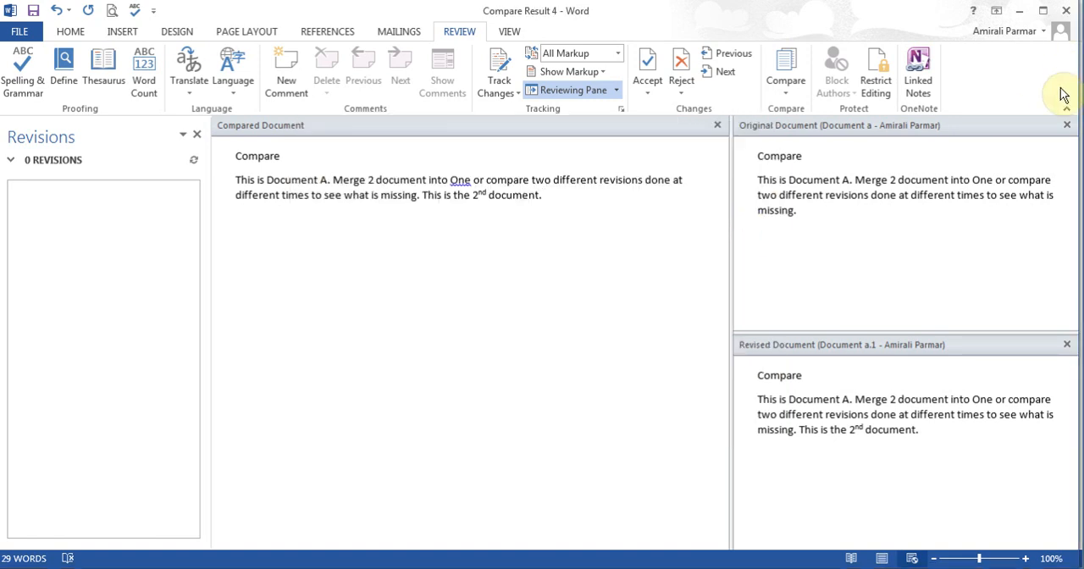
Step: Close the comparison result without saving it and return to Document1
{"action": "left_click", "coordinate": [1067, 12]}
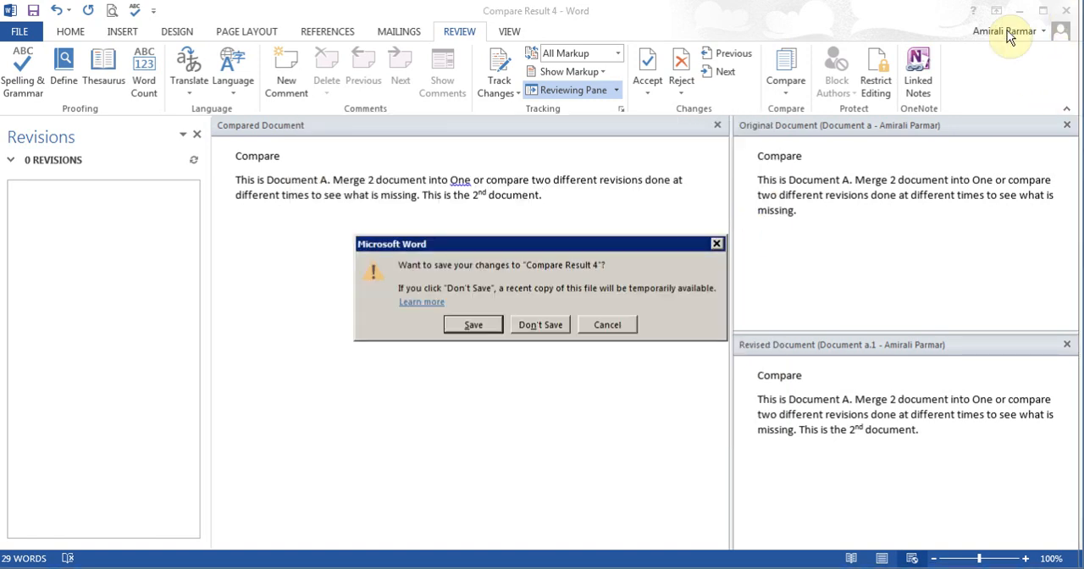
{"action": "left_click", "coordinate": [553, 323]}
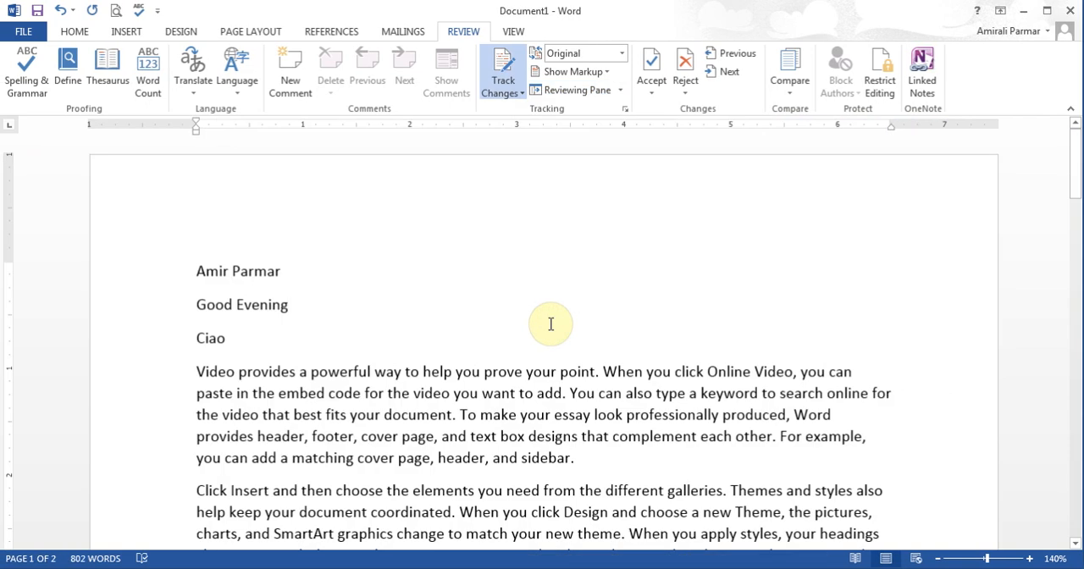
{"action": "left_click", "coordinate": [551, 324]}
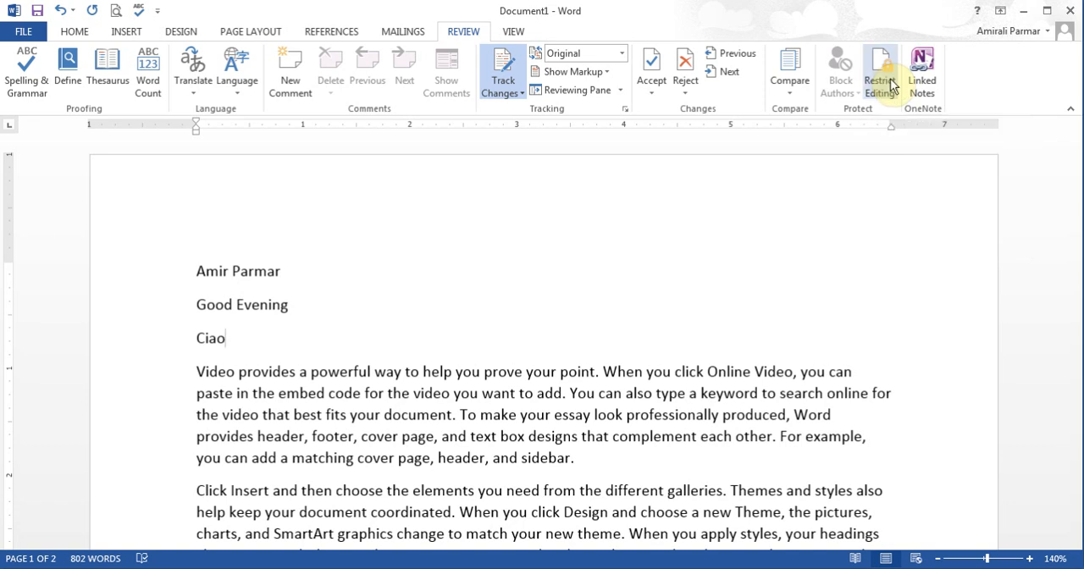
{"action": "left_click", "coordinate": [257, 278]}
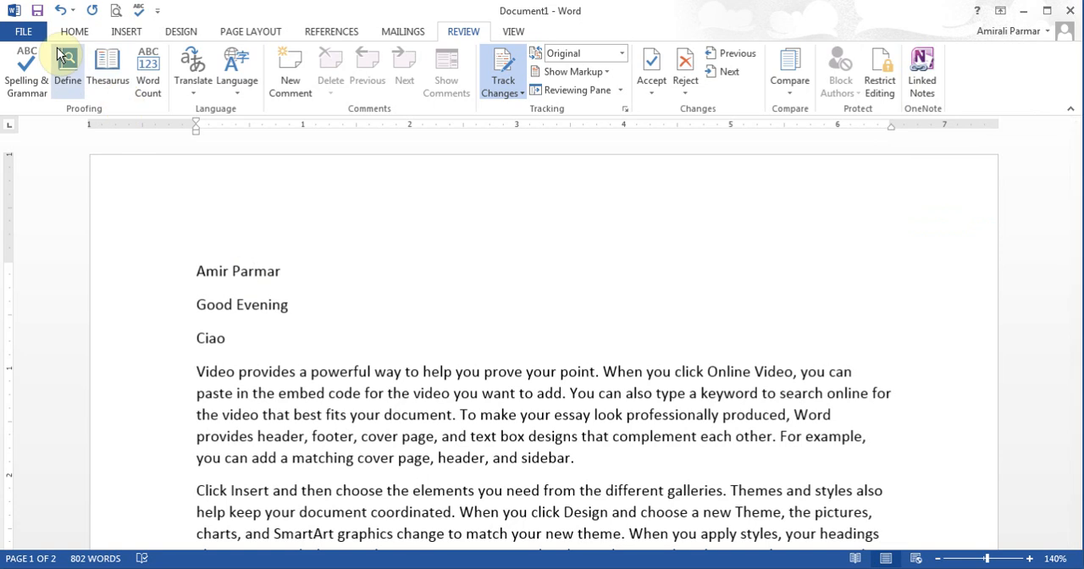
Step: Start saving Document1 to SkyDrive as a Word Document, appending 1 to the suggested file name
{"action": "left_click", "coordinate": [38, 12]}
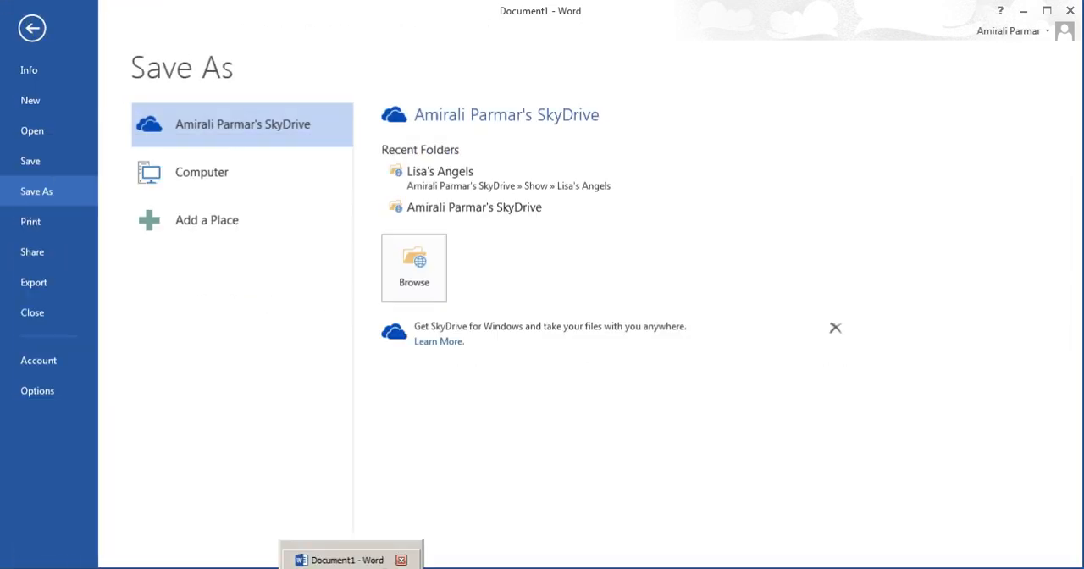
{"action": "left_click", "coordinate": [419, 274]}
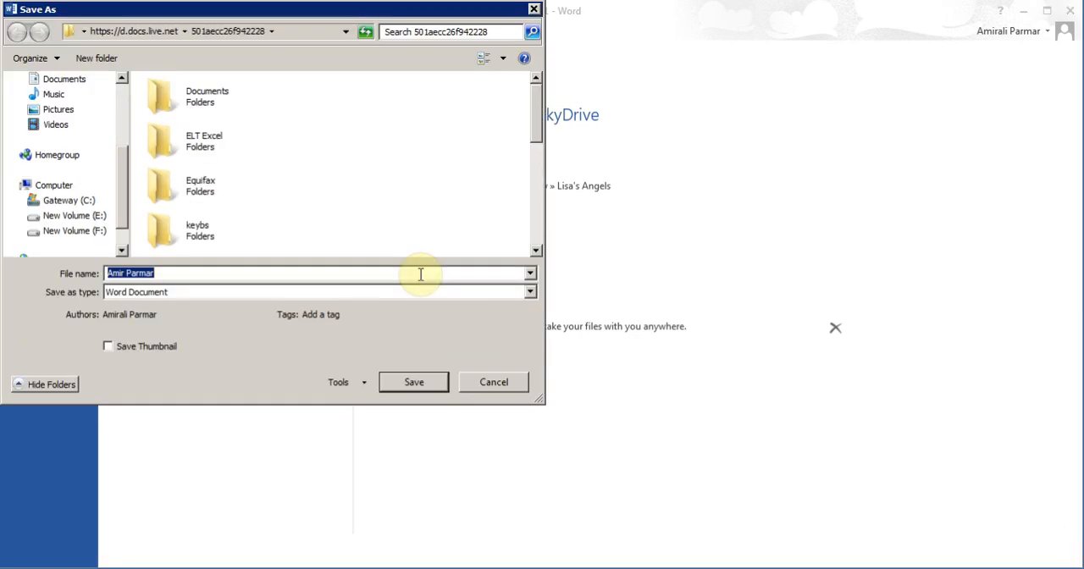
{"action": "left_click", "coordinate": [213, 274]}
{"action": "type", "text": "1"}
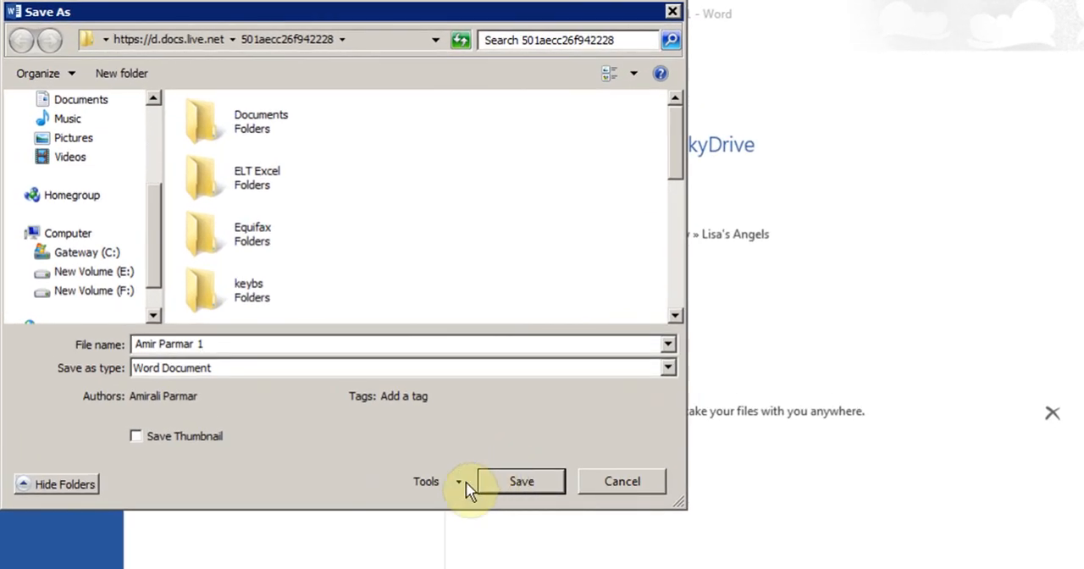
Step: Enter a password to open and a password to modify in the file's General Options
{"action": "left_click", "coordinate": [458, 483]}
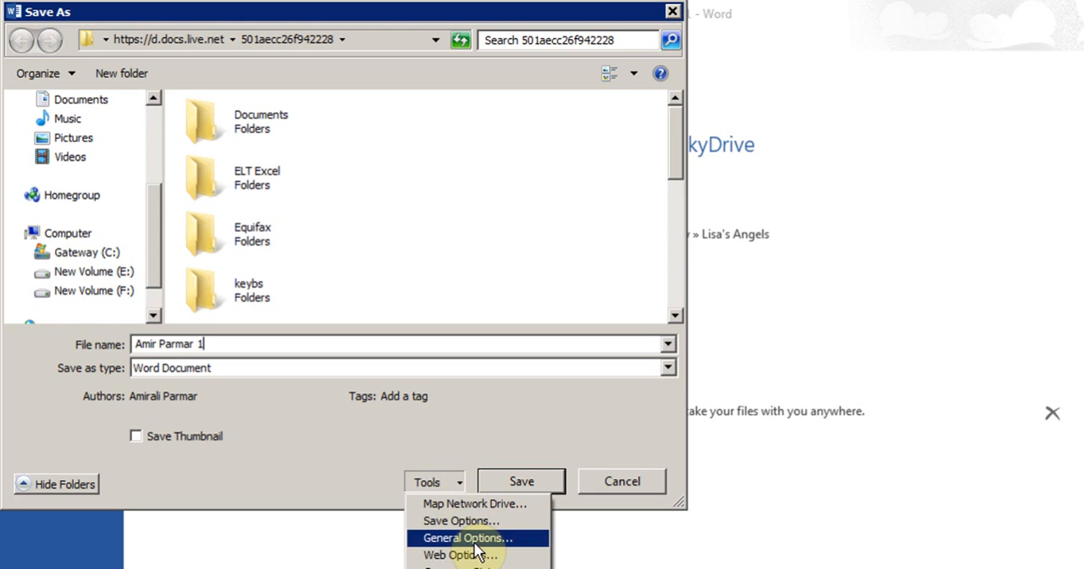
{"action": "left_click", "coordinate": [474, 542]}
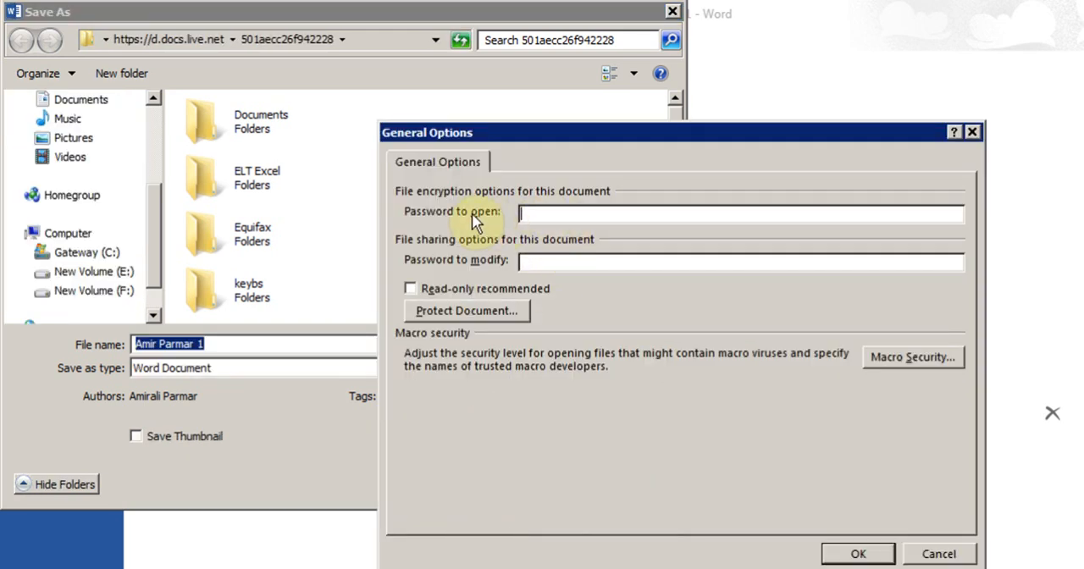
{"action": "type", "text": "***"}
{"action": "left_click", "coordinate": [571, 262]}
{"action": "type", "text": "***"}
Step: Clear both the password to open and the password to modify
{"action": "left_click", "coordinate": [563, 214]}
{"action": "key", "text": "BackSpace"}
{"action": "key", "text": "BackSpace"}
{"action": "key", "text": "BackSpace"}
{"action": "left_click", "coordinate": [548, 268]}
{"action": "key", "text": "BackSpace"}
{"action": "key", "text": "BackSpace"}
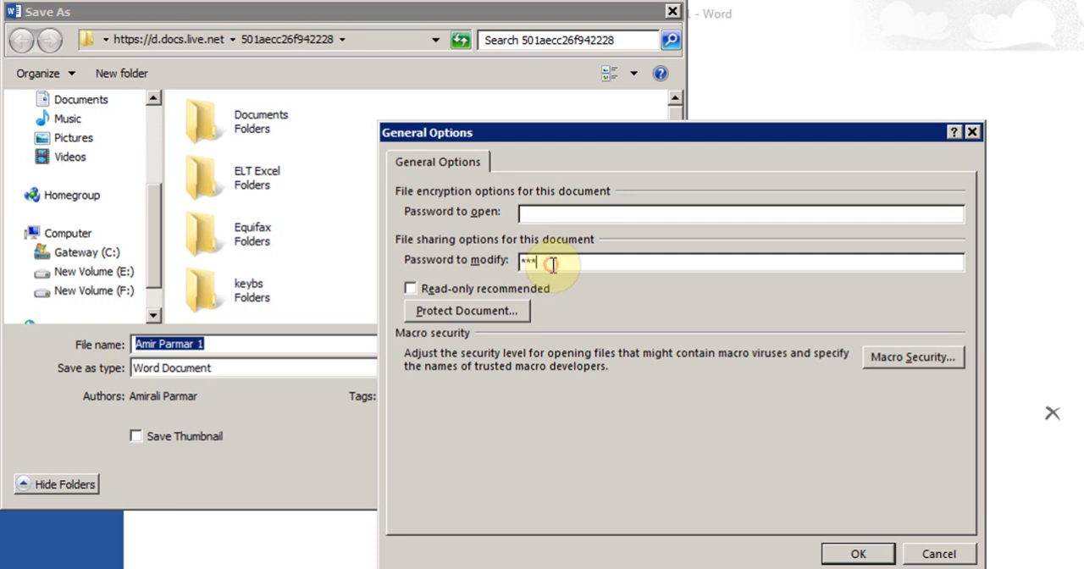
{"action": "key", "text": "BackSpace"}
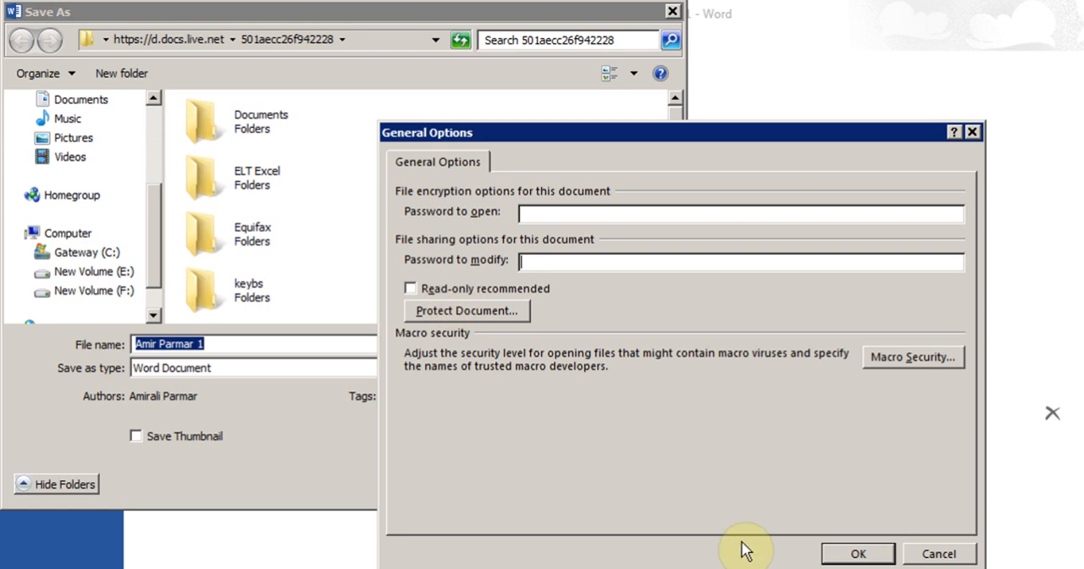
Step: Accept the General Options without passwords and save the document to SkyDrive
{"action": "left_click", "coordinate": [844, 555]}
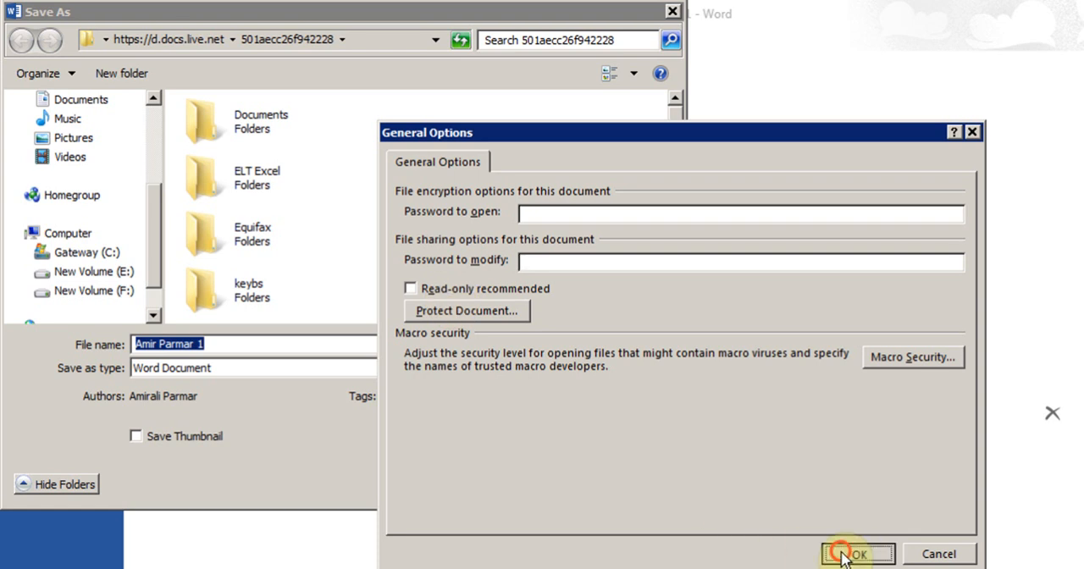
{"action": "left_click", "coordinate": [521, 483]}
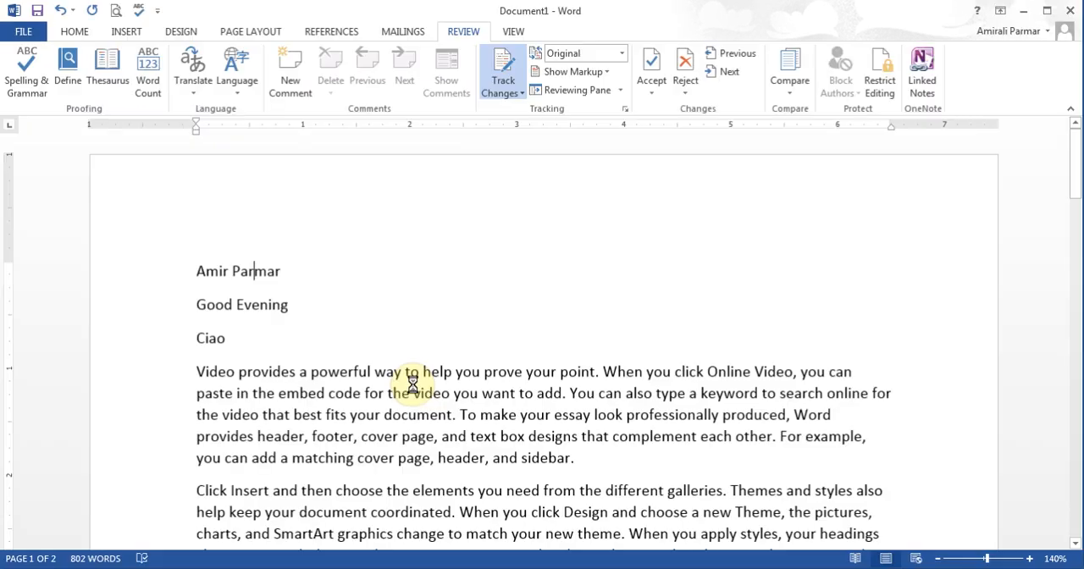
{"action": "left_click", "coordinate": [446, 375]}
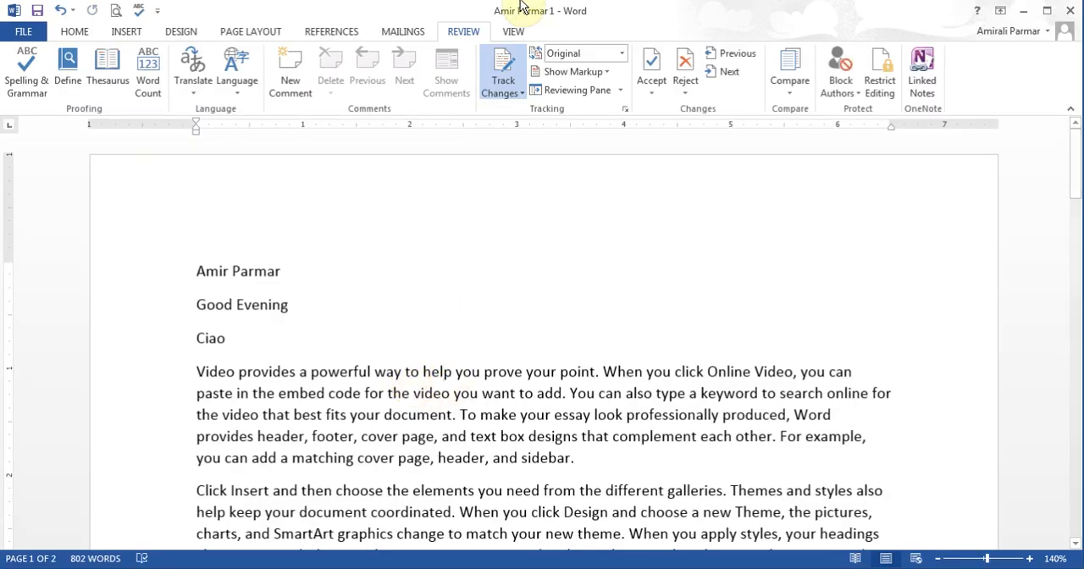
Step: Open the document's editing restrictions and review the formatting restriction settings, leaving them as they are
{"action": "left_click", "coordinate": [883, 61]}
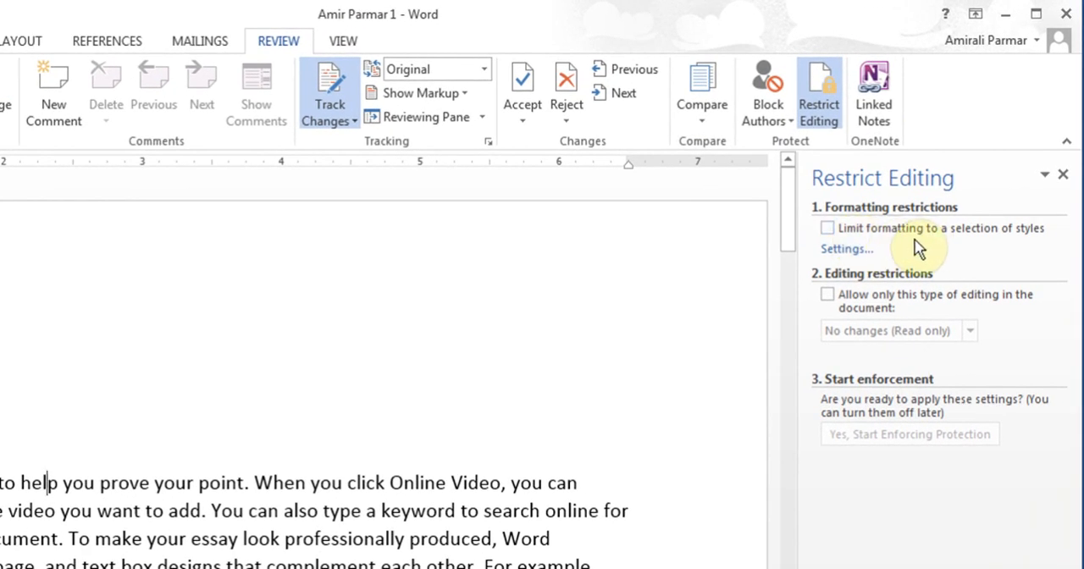
{"action": "left_click", "coordinate": [850, 249]}
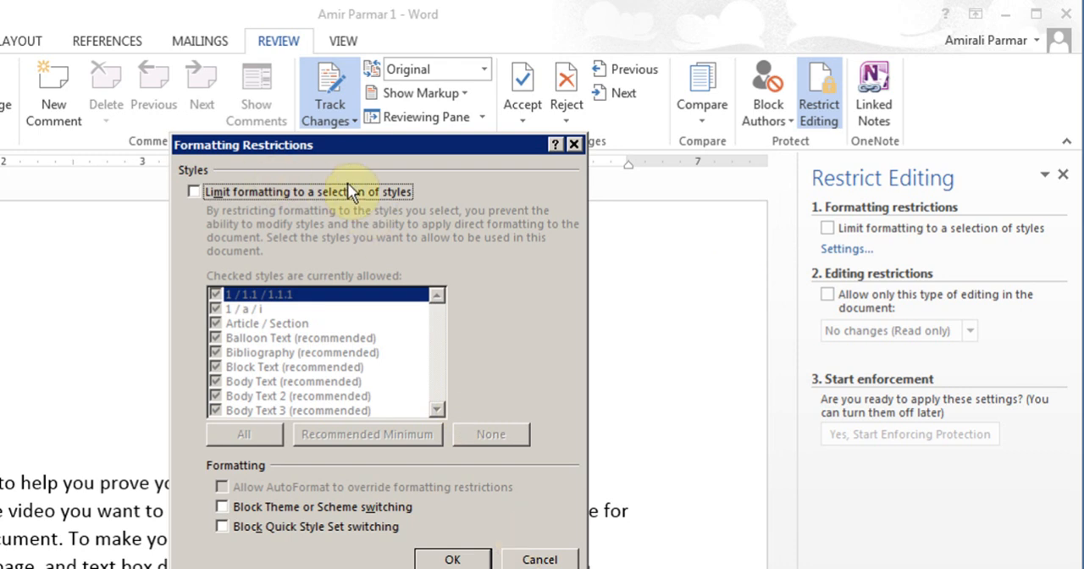
{"action": "left_click", "coordinate": [540, 560]}
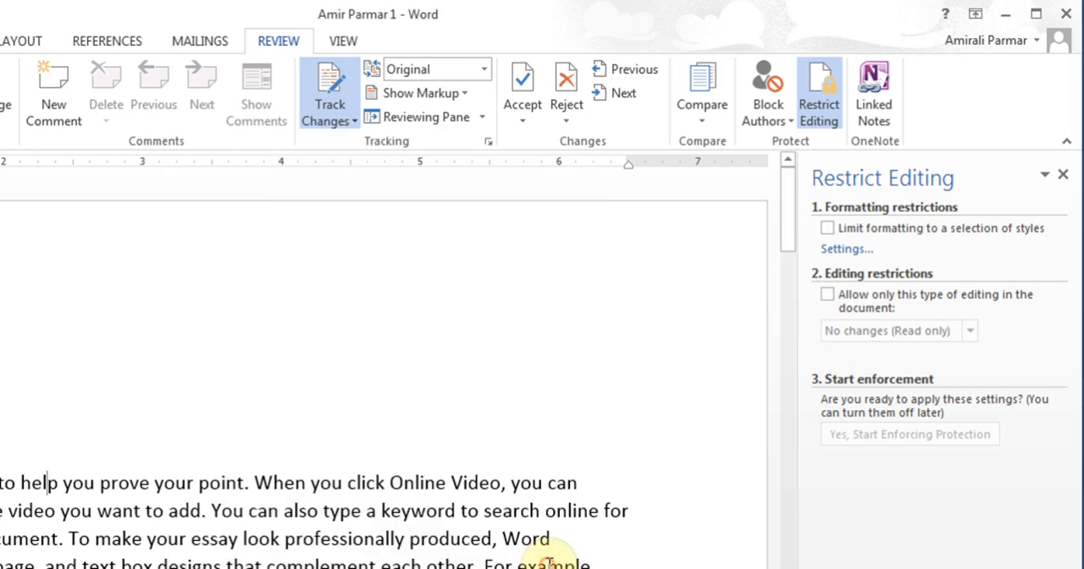
Step: Allow only No changes (Read only) editing in the document, with Everyone as an exception for the current position
{"action": "left_click", "coordinate": [827, 294]}
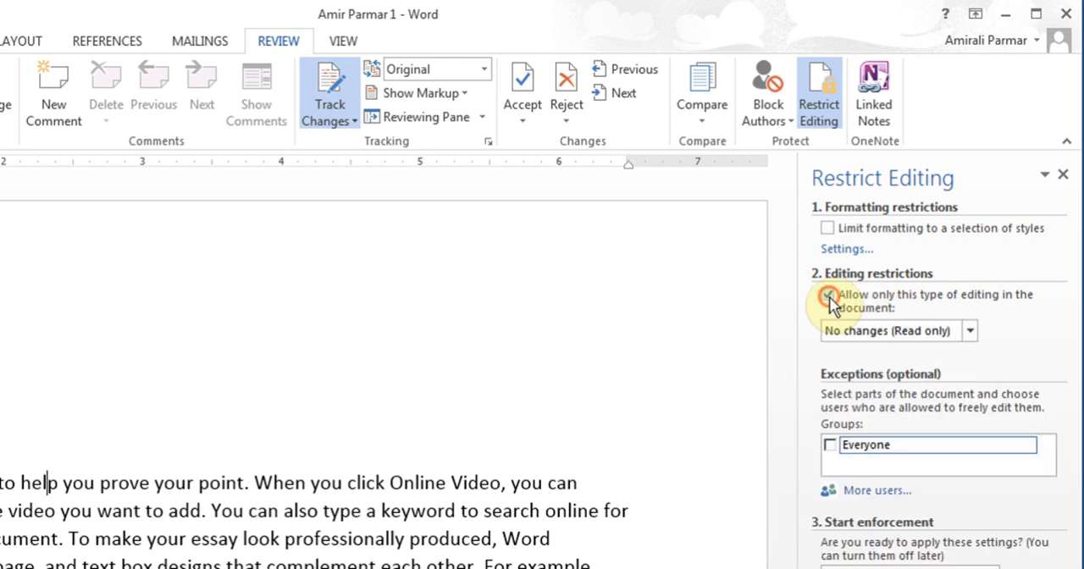
{"action": "left_click", "coordinate": [969, 332]}
{"action": "left_click", "coordinate": [970, 332]}
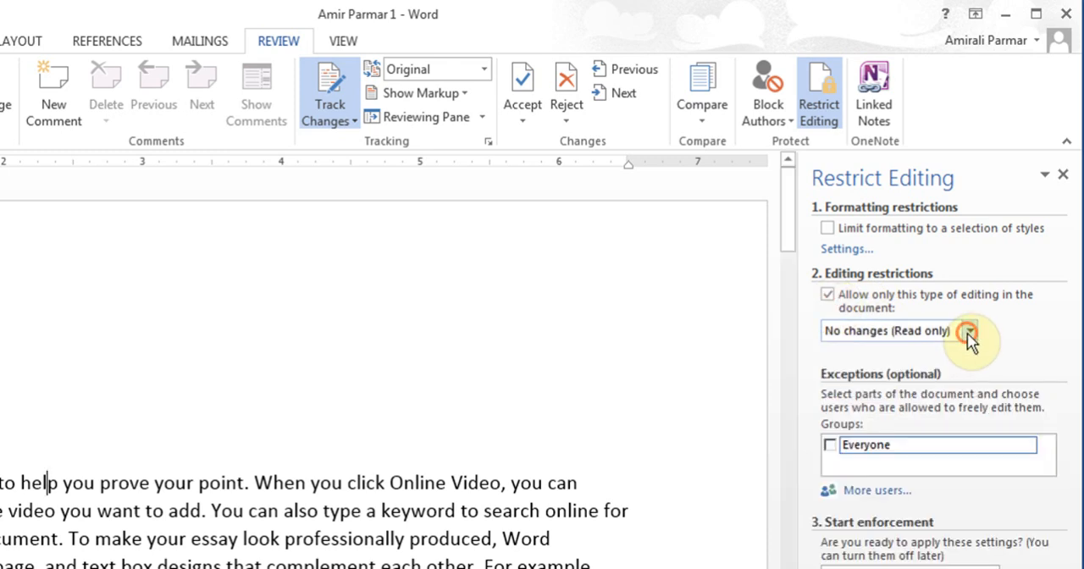
{"action": "left_click", "coordinate": [828, 294]}
{"action": "left_click", "coordinate": [827, 294]}
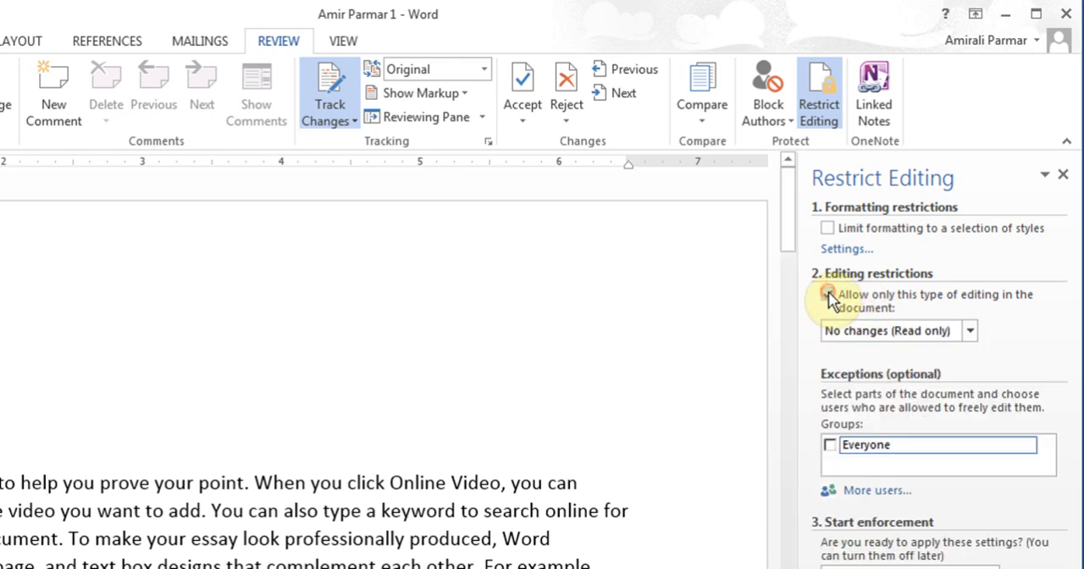
{"action": "left_click", "coordinate": [1027, 446]}
{"action": "left_click", "coordinate": [1027, 446]}
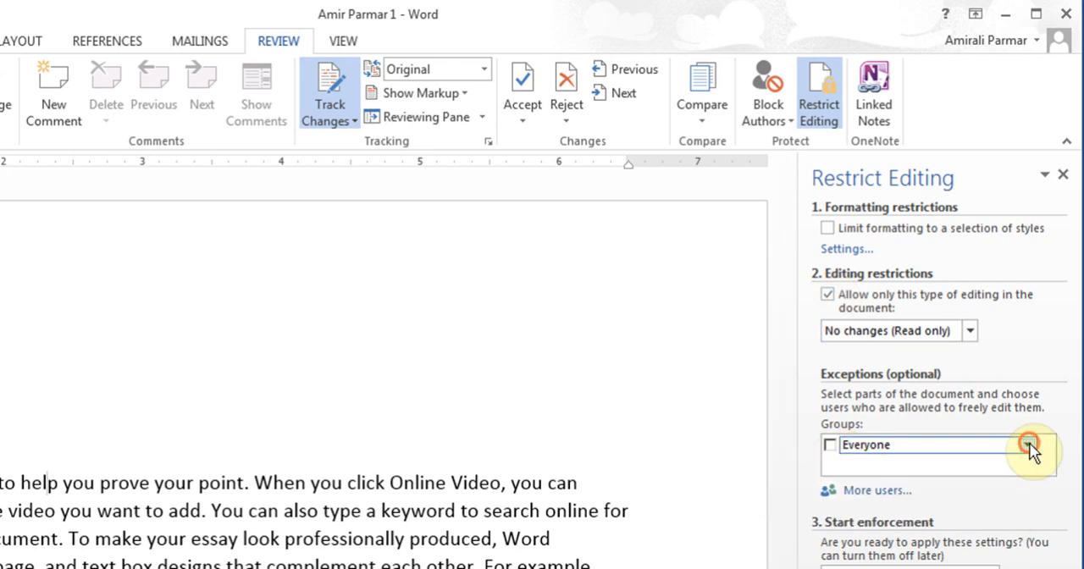
{"action": "left_click", "coordinate": [830, 445]}
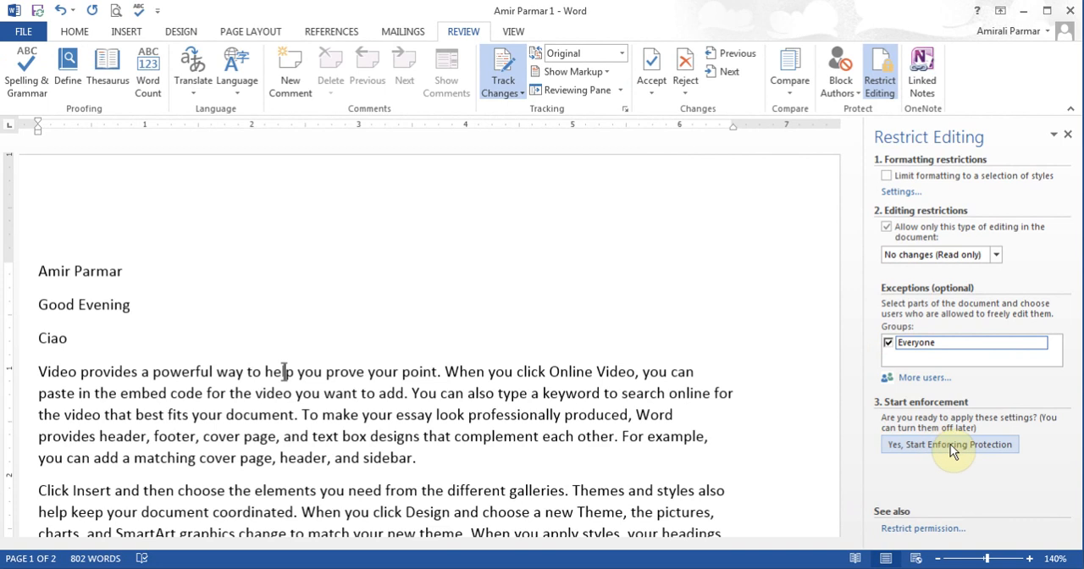
Step: Start enforcing the protection with a confirmed password and close the editing restrictions
{"action": "left_click", "coordinate": [956, 447]}
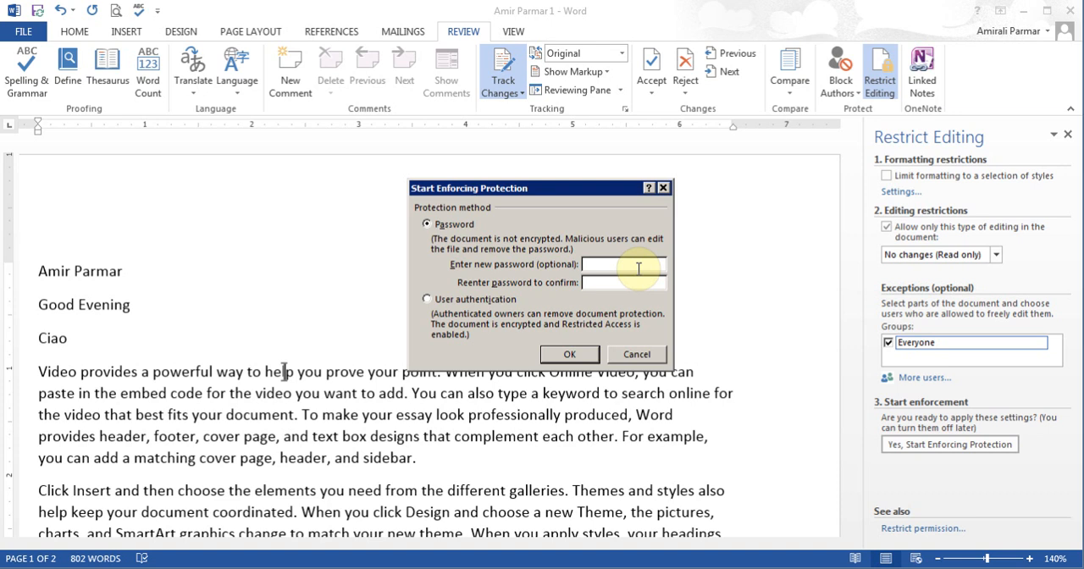
{"action": "type", "text": "**"}
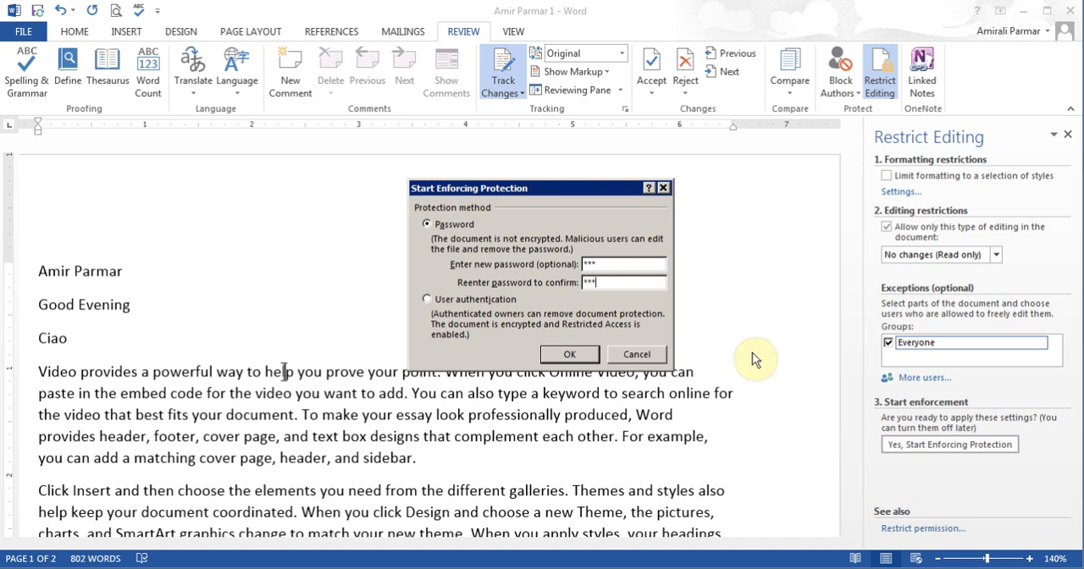
{"action": "left_click", "coordinate": [571, 360]}
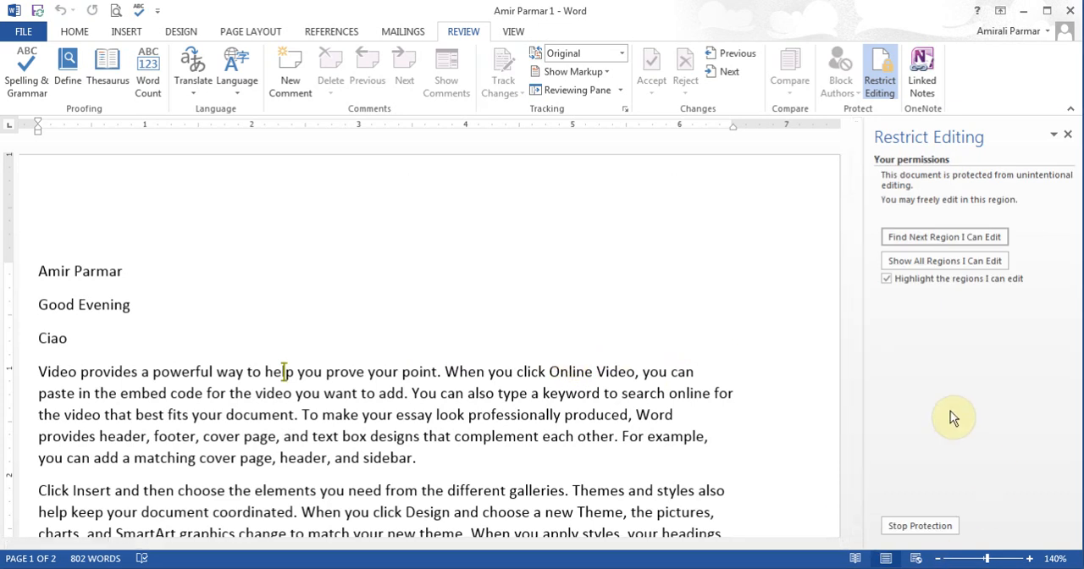
{"action": "left_click", "coordinate": [1067, 133]}
Step: Try to delete "you prove your point" from the first body paragraph of the protected document
{"action": "left_click", "coordinate": [380, 313]}
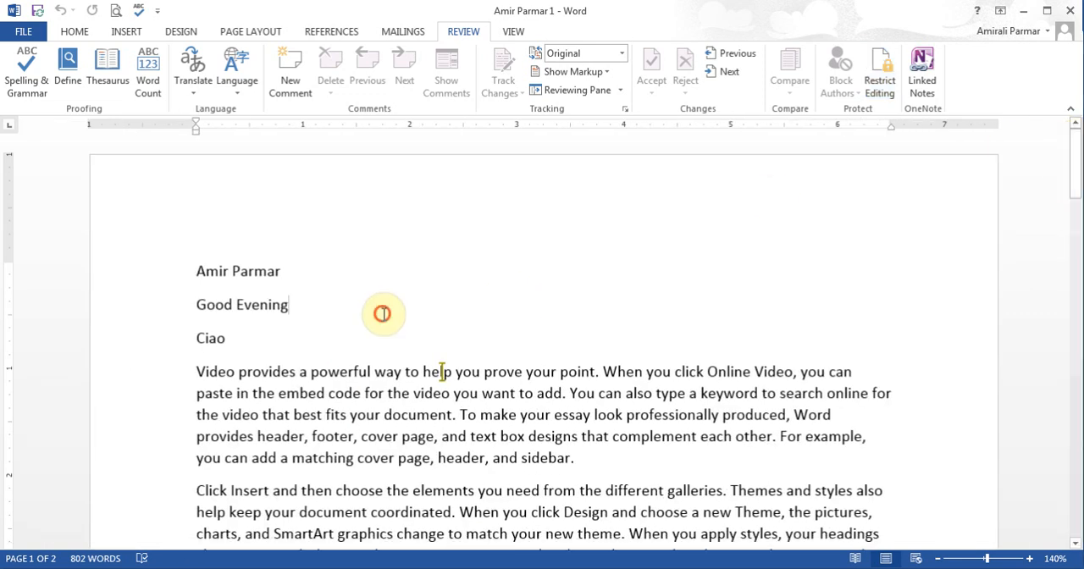
{"action": "left_click_drag", "start_coordinate": [310, 371], "coordinate": [524, 371]}
{"action": "left_click", "coordinate": [353, 338]}
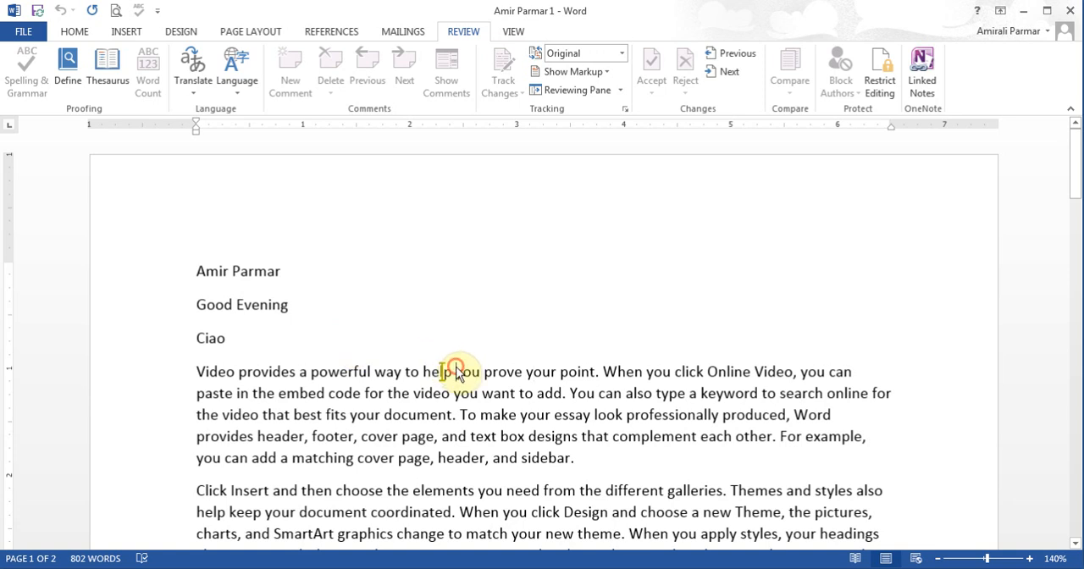
{"action": "left_click_drag", "start_coordinate": [455, 373], "coordinate": [574, 383]}
{"action": "key", "text": "Delete"}
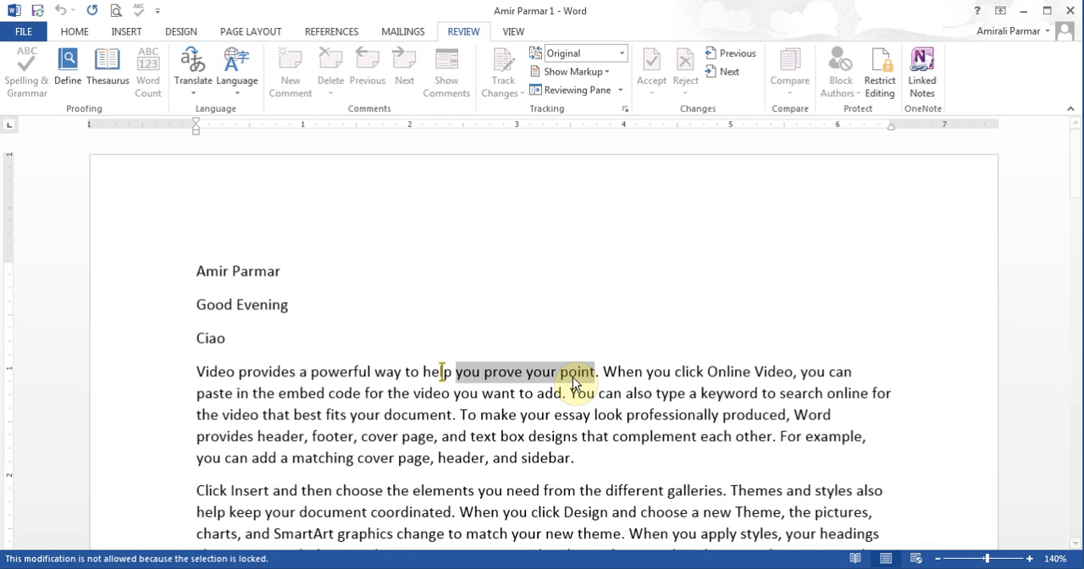
{"action": "left_click", "coordinate": [689, 393]}
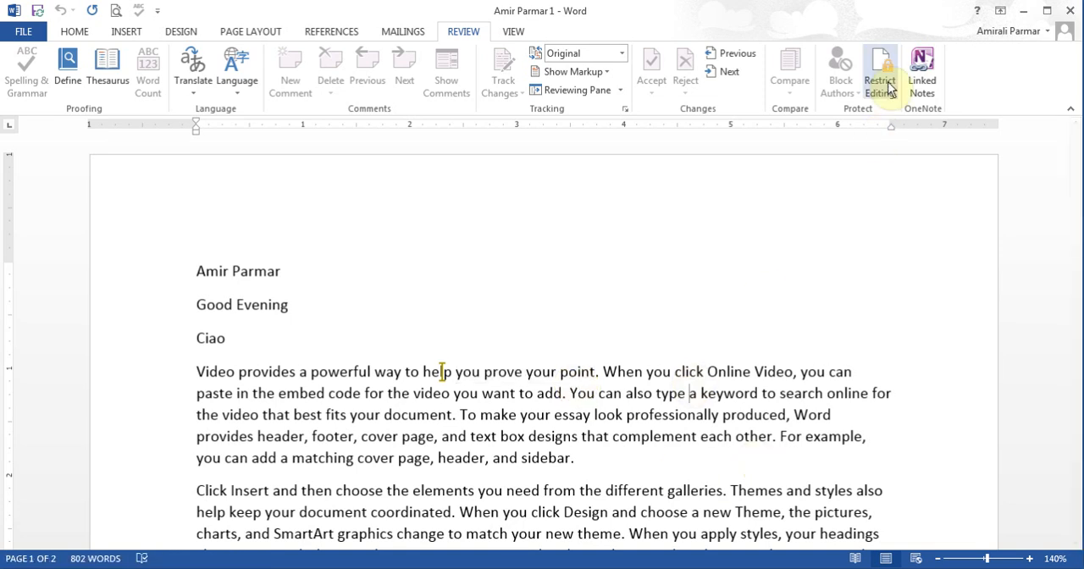
Step: Stop the document's protection by entering the protection password
{"action": "left_click", "coordinate": [885, 85]}
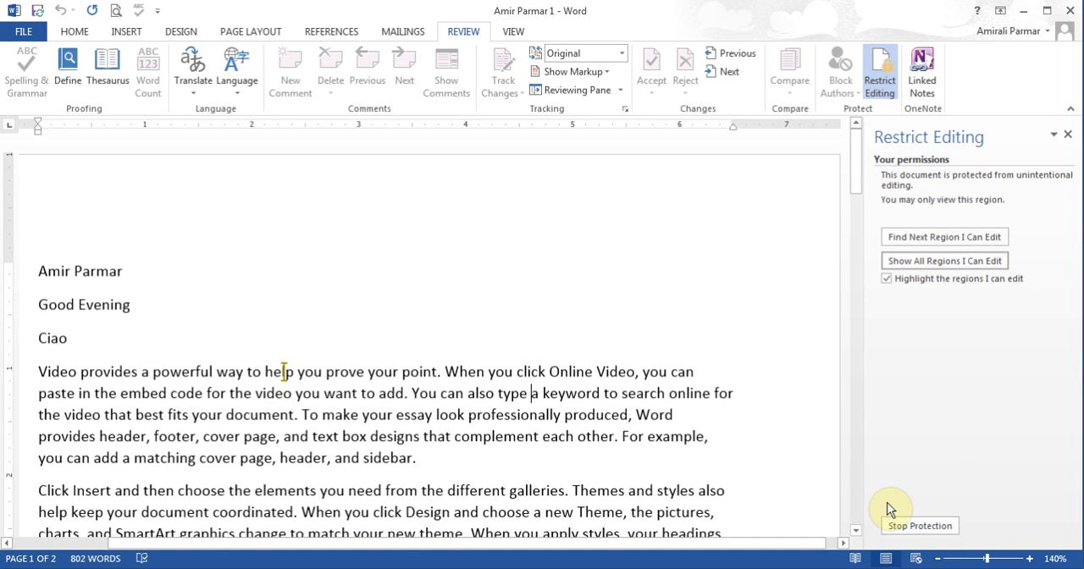
{"action": "left_click", "coordinate": [920, 526]}
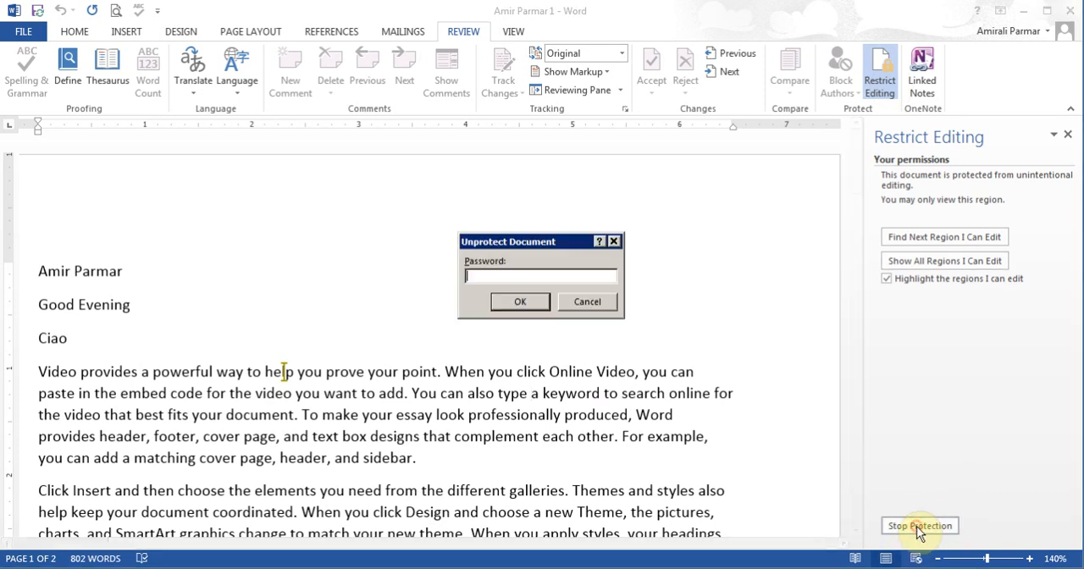
{"action": "type", "text": "**"}
{"action": "left_click", "coordinate": [520, 302]}
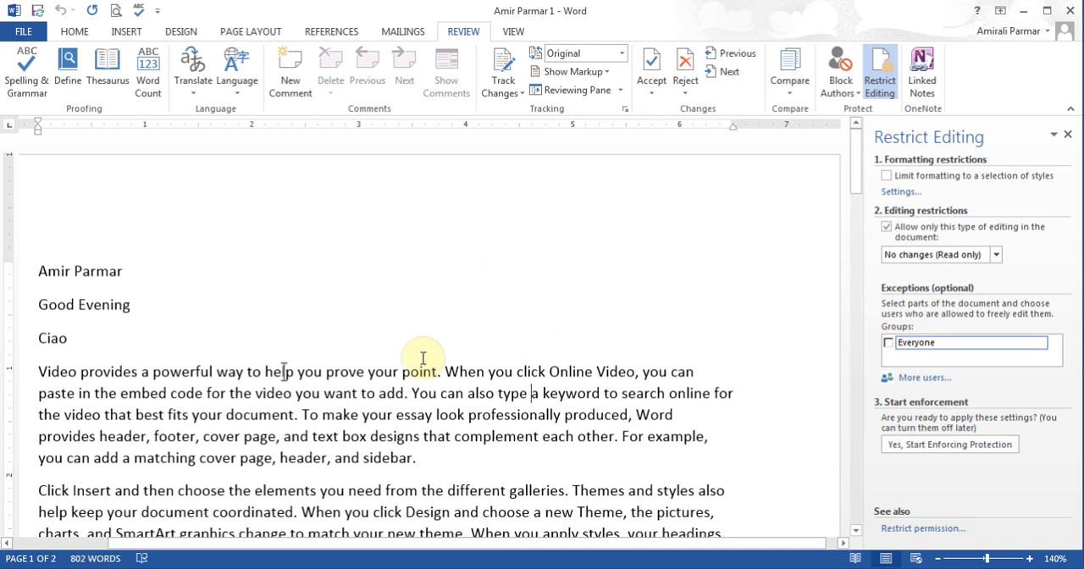
Step: Replace "point. When you" in the first body paragraph with "sjflsd"
{"action": "left_click_drag", "start_coordinate": [403, 370], "coordinate": [501, 370]}
{"action": "type", "text": "sjflsd"}
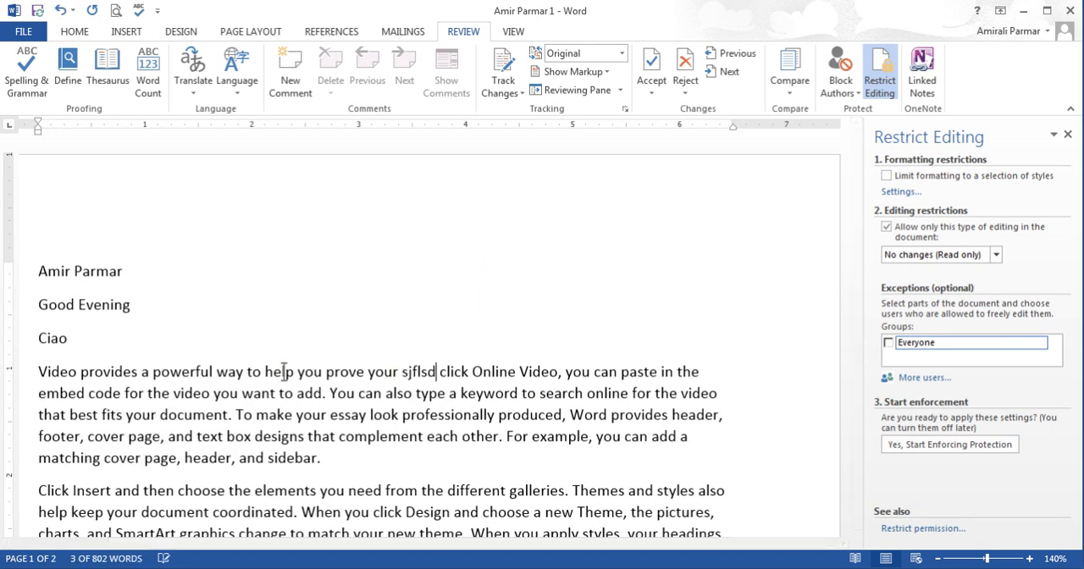